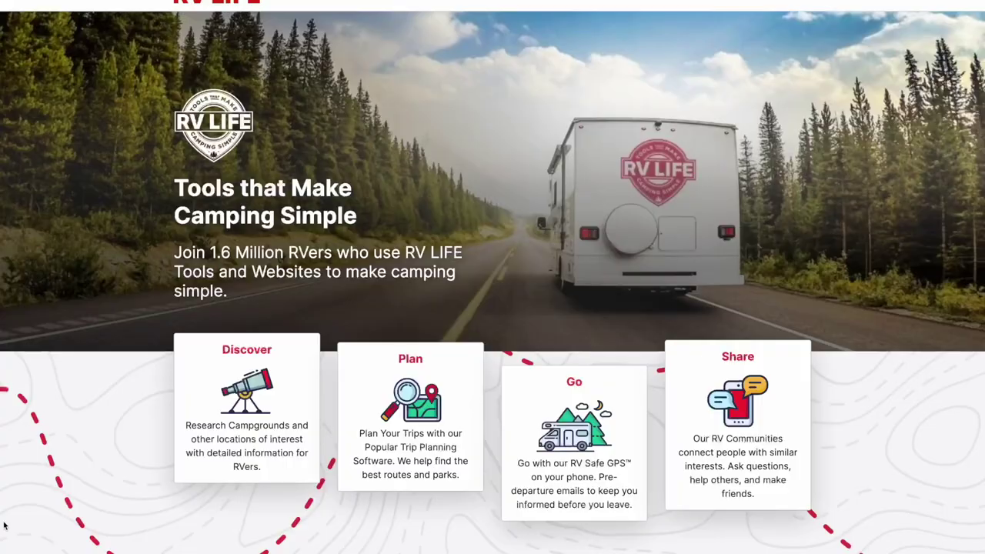
Examine the RV LIFE home page's overview of its membership offer, RV tools and communities.
scroll(4, 525, "down", 3)
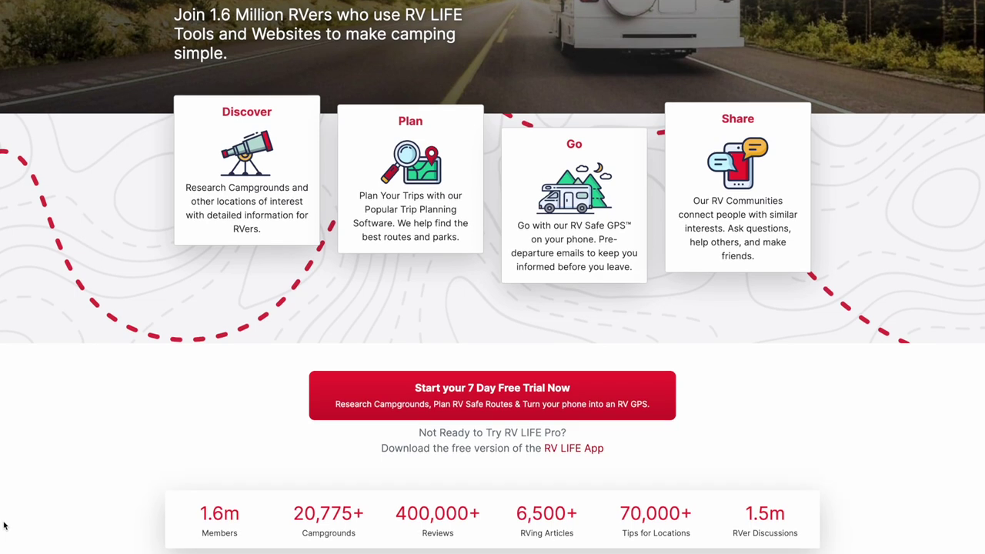
scroll(4, 525, "down", 4)
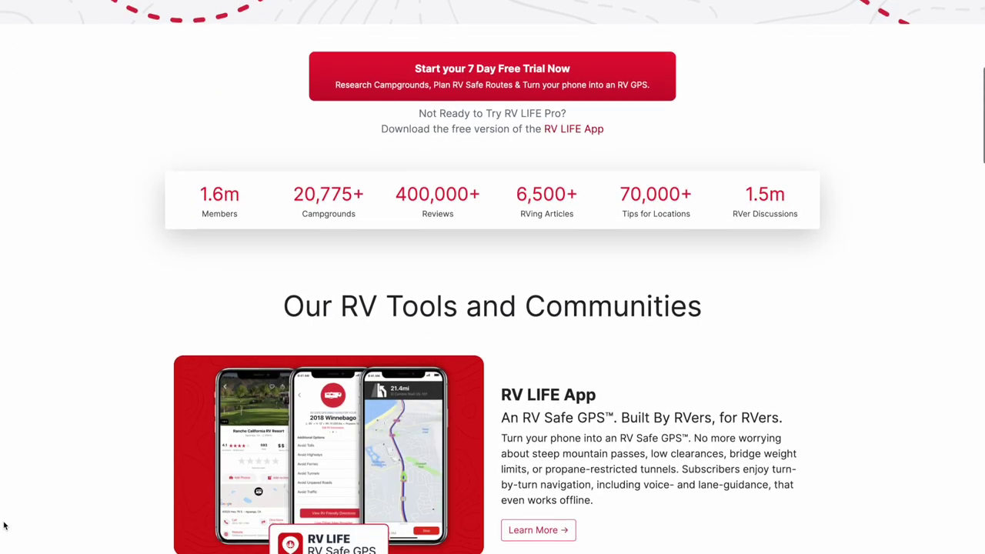
scroll(4, 526, "down", 4)
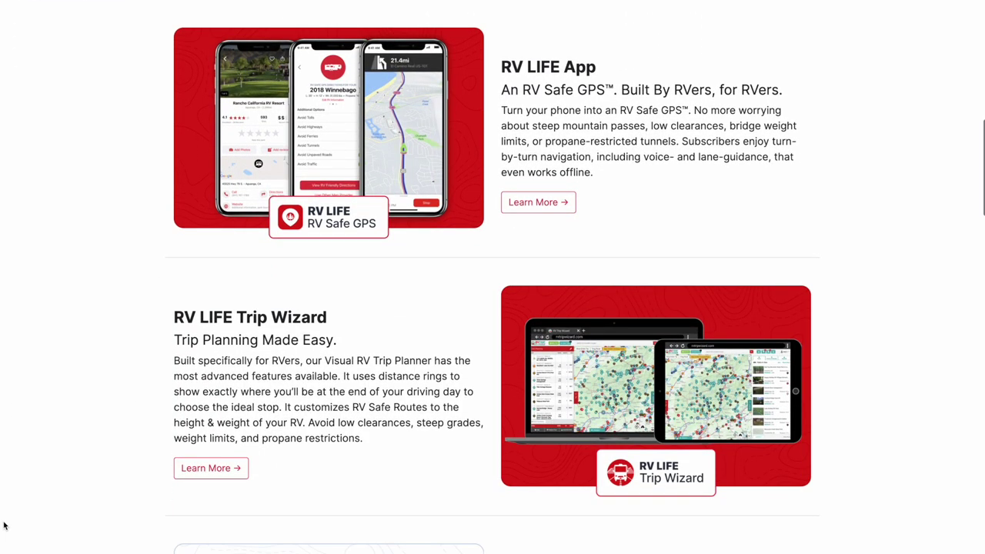
scroll(4, 526, "down", 1)
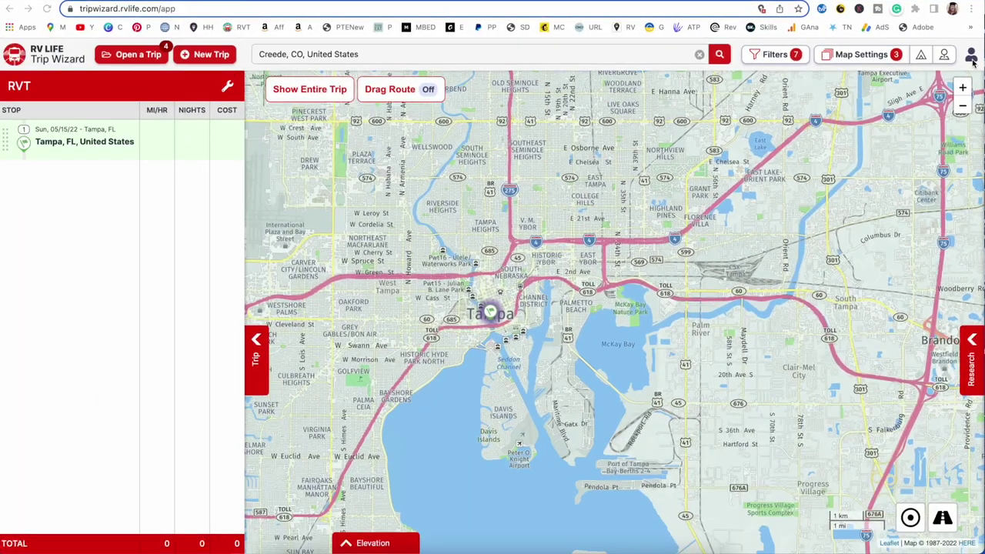
Open the user default settings and look up the RV as a 2016 Tiffin Motorhomes Allegro Red 33 AA motorhome.
left_click(959, 96)
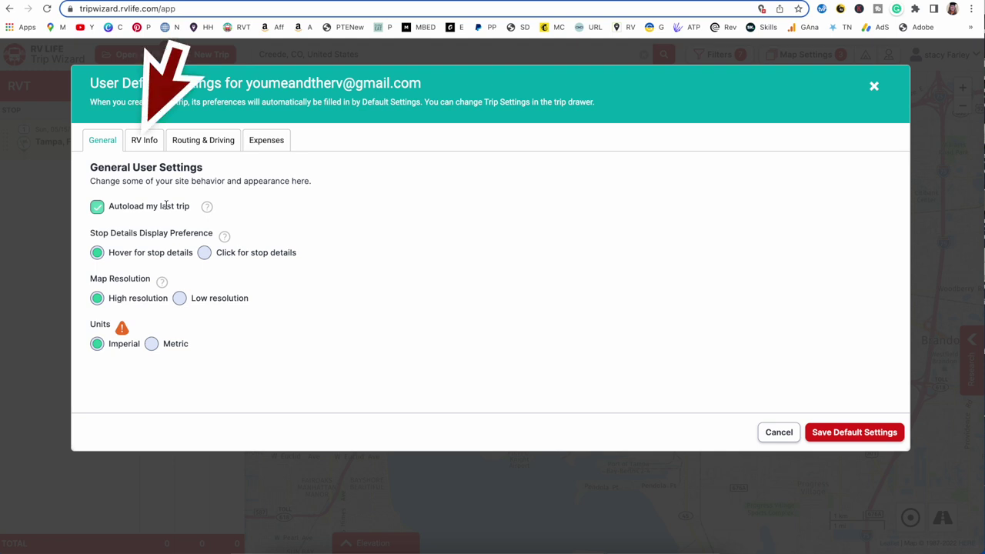
left_click(145, 140)
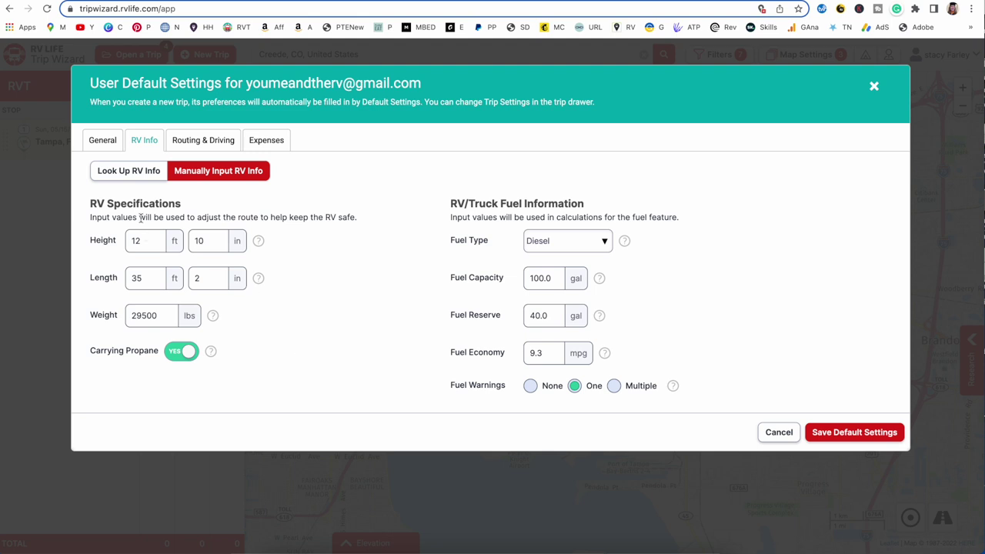
left_click(127, 171)
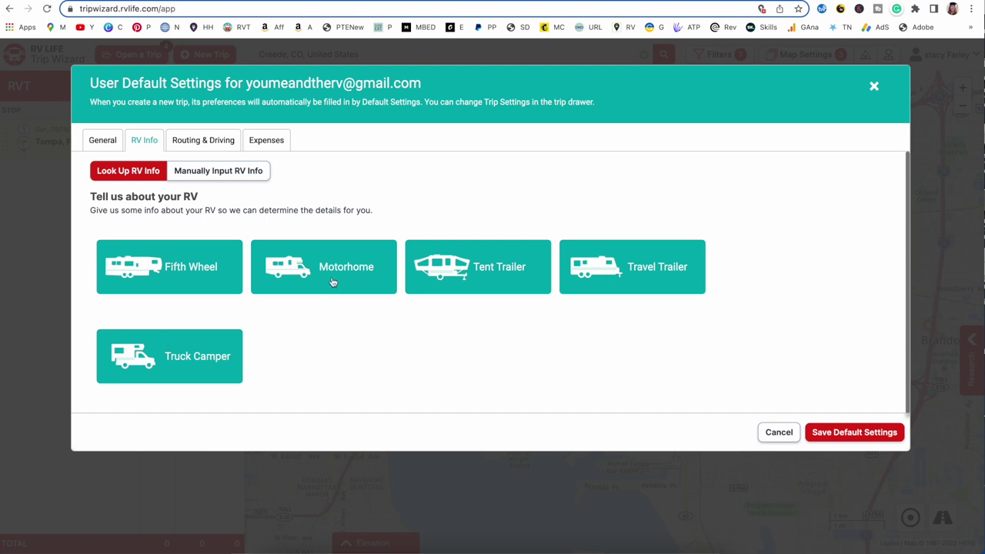
left_click(332, 276)
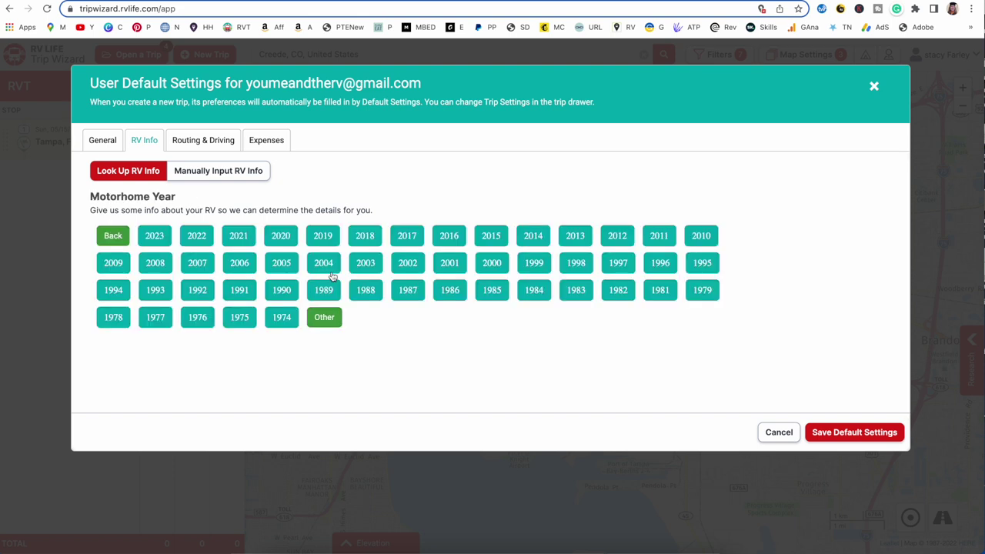
left_click(332, 276)
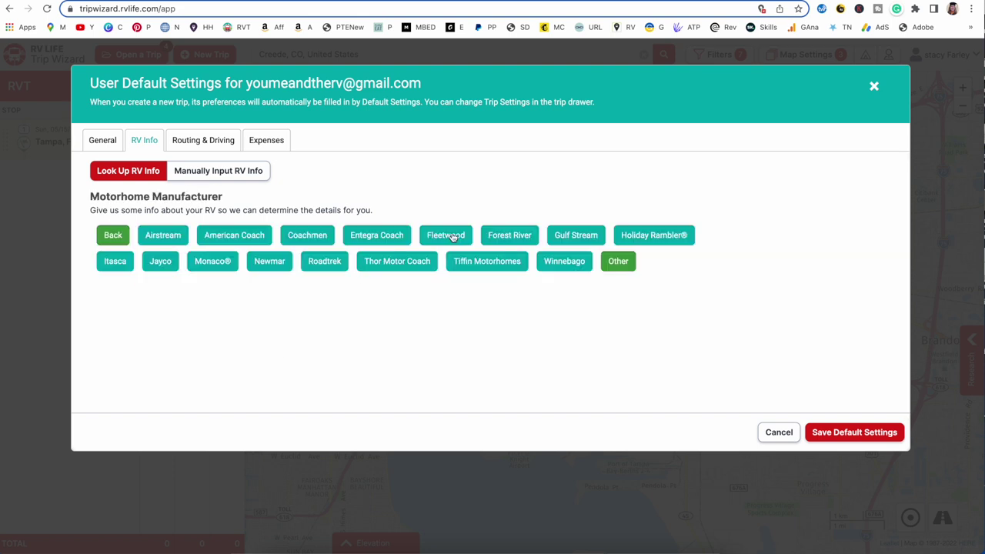
left_click(484, 261)
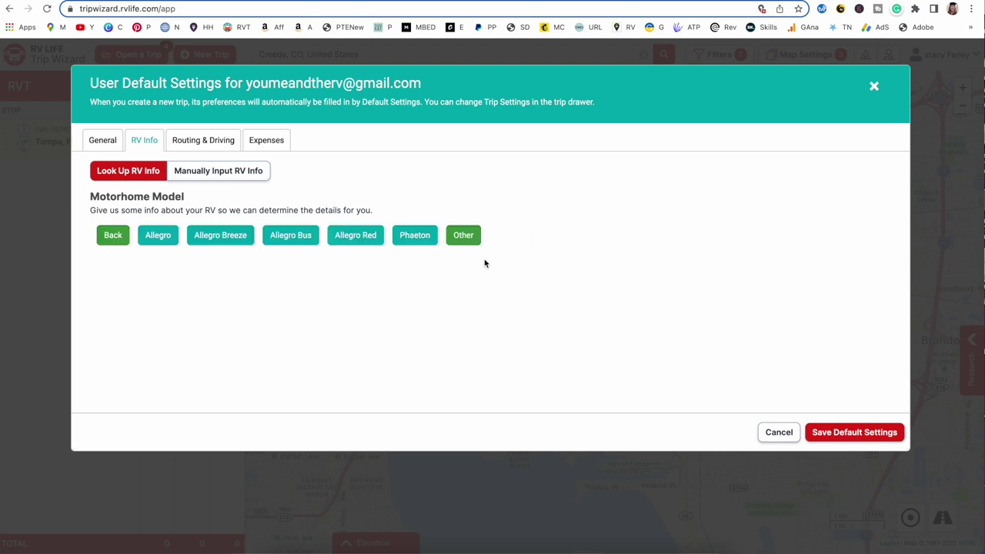
left_click(348, 239)
left_click(150, 236)
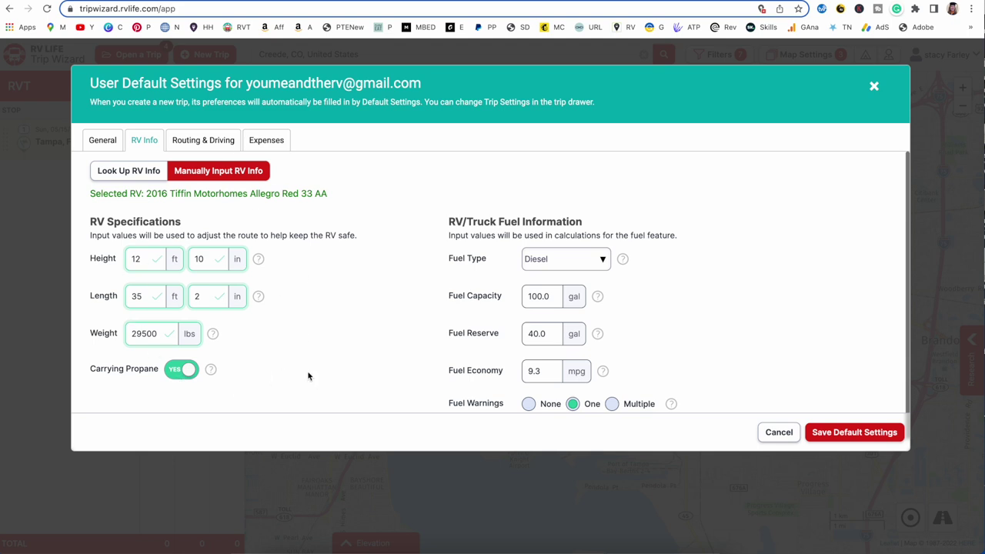
scroll(351, 372, "down", 1)
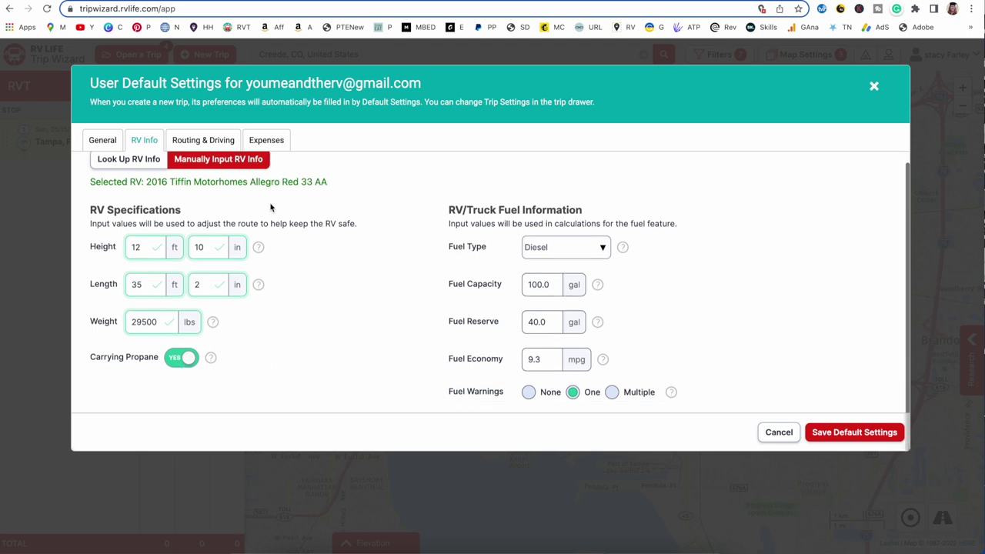
Examine the default routing and driving settings, including roads to avoid, driving time estimates, driving radius and driving distance.
left_click(223, 146)
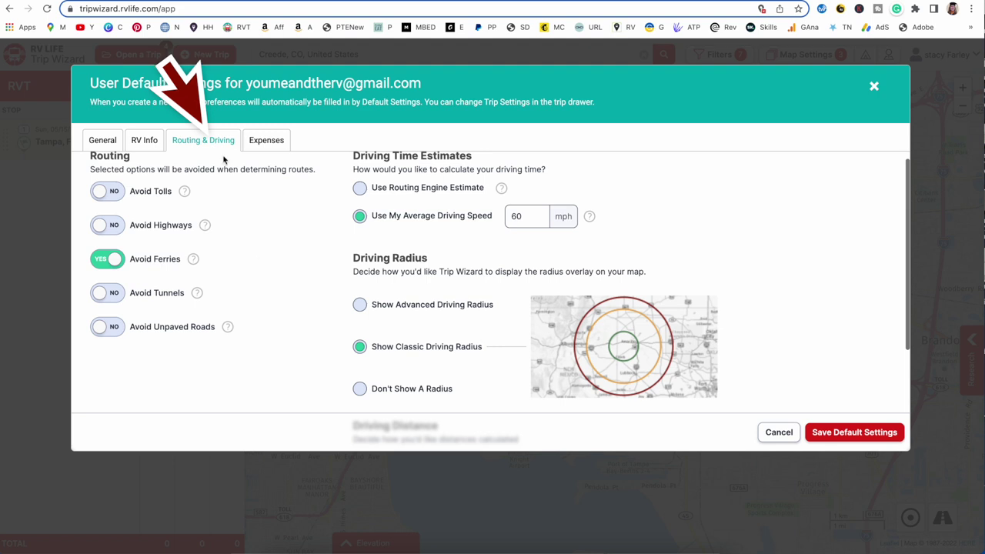
scroll(260, 269, "up", 1)
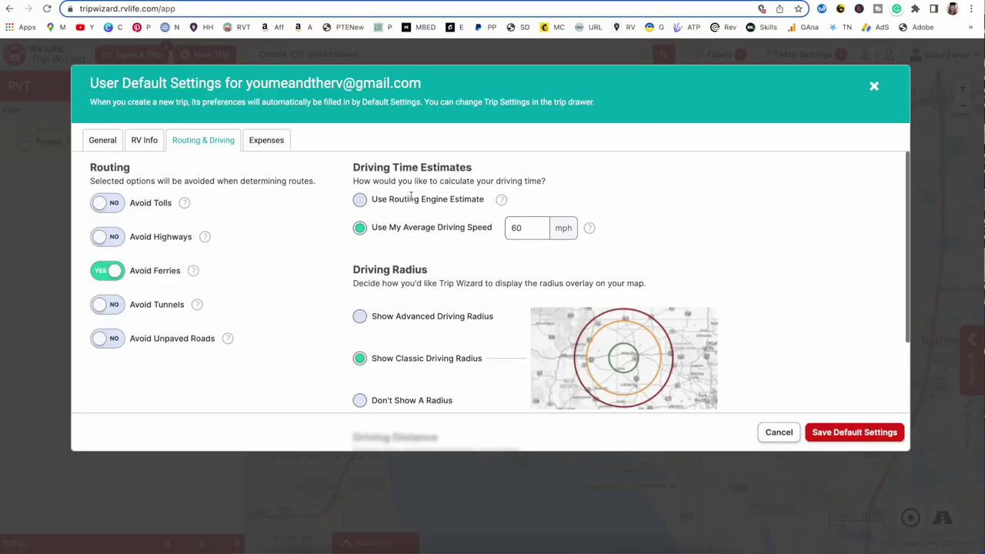
scroll(413, 370, "down", 5)
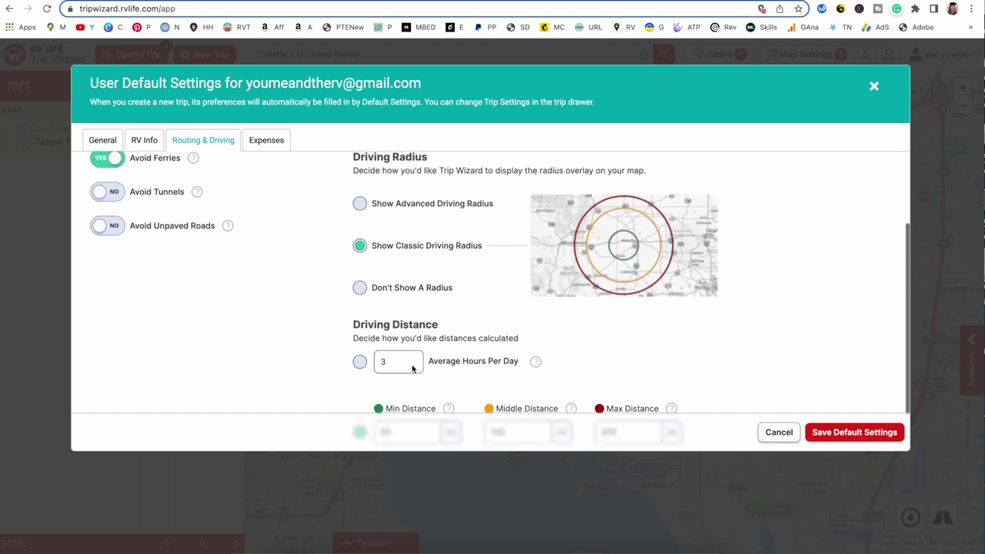
scroll(414, 370, "up", 5)
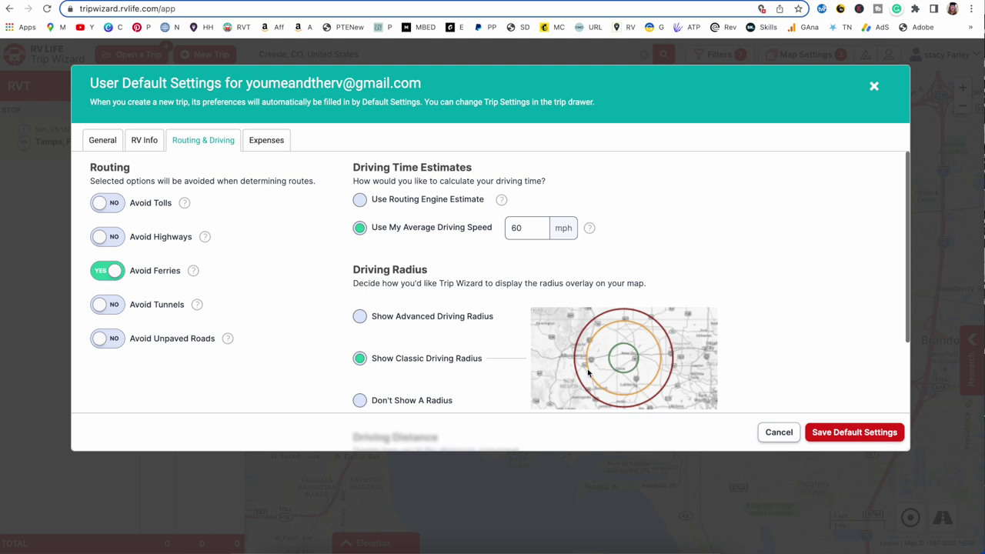
scroll(450, 249, "down", 3)
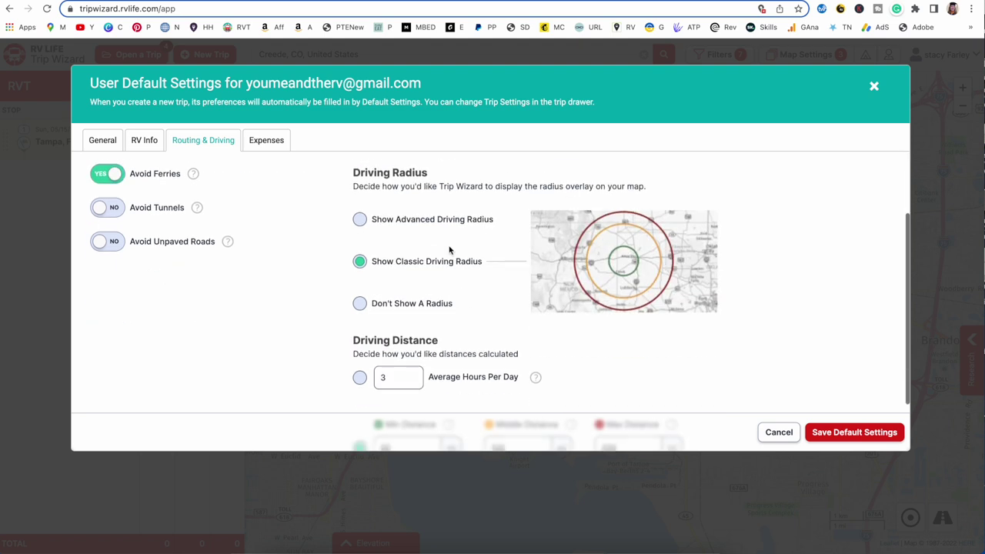
scroll(413, 282, "down", 1)
scroll(411, 281, "up", 1)
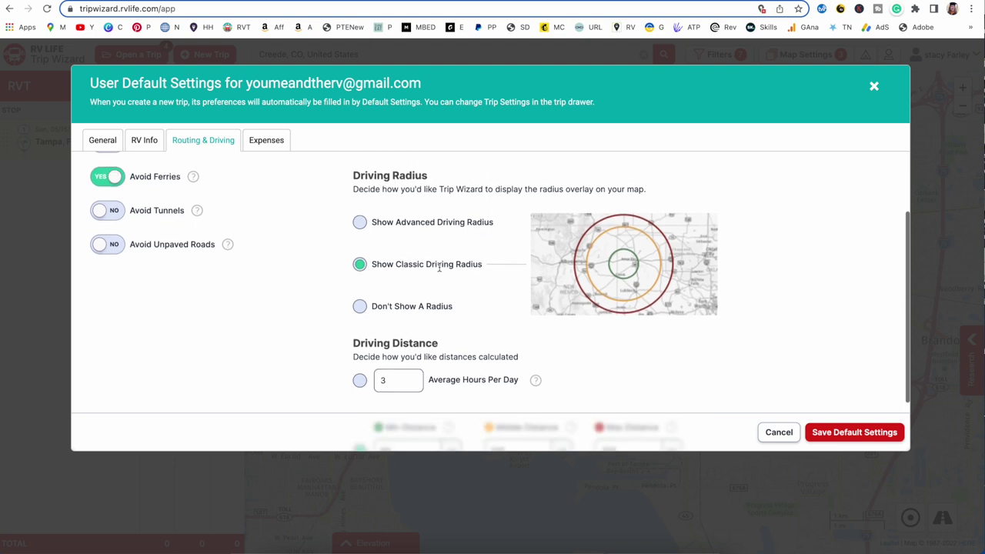
scroll(440, 269, "down", 2)
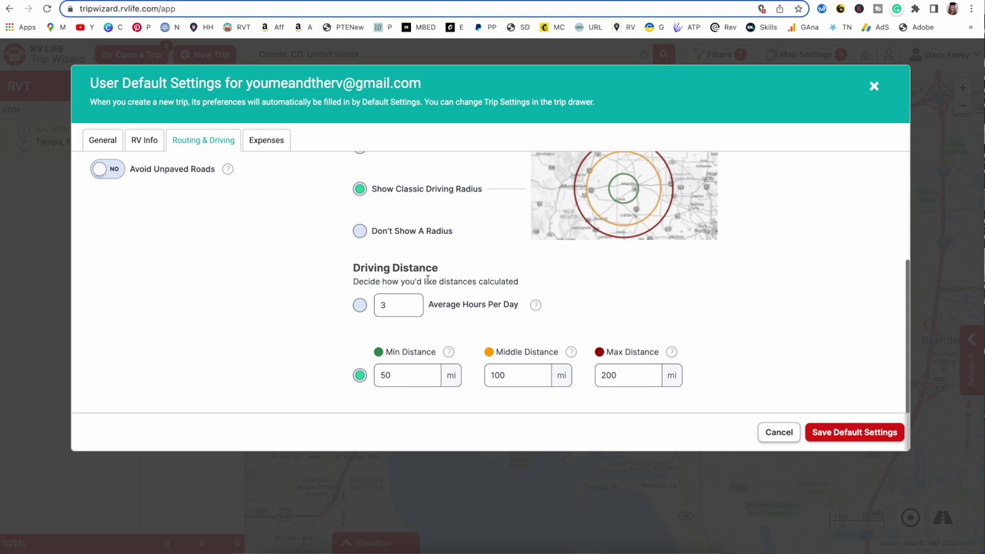
scroll(641, 286, "up", 1)
scroll(641, 286, "up", 1)
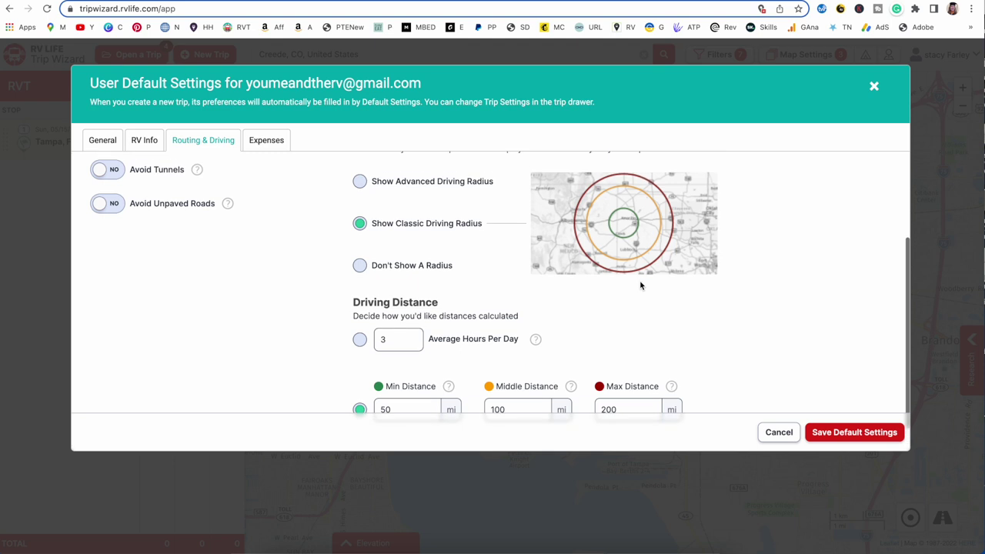
Preview the advanced driving radius and the no-radius option, and return to the classic driving radius.
left_click(359, 182)
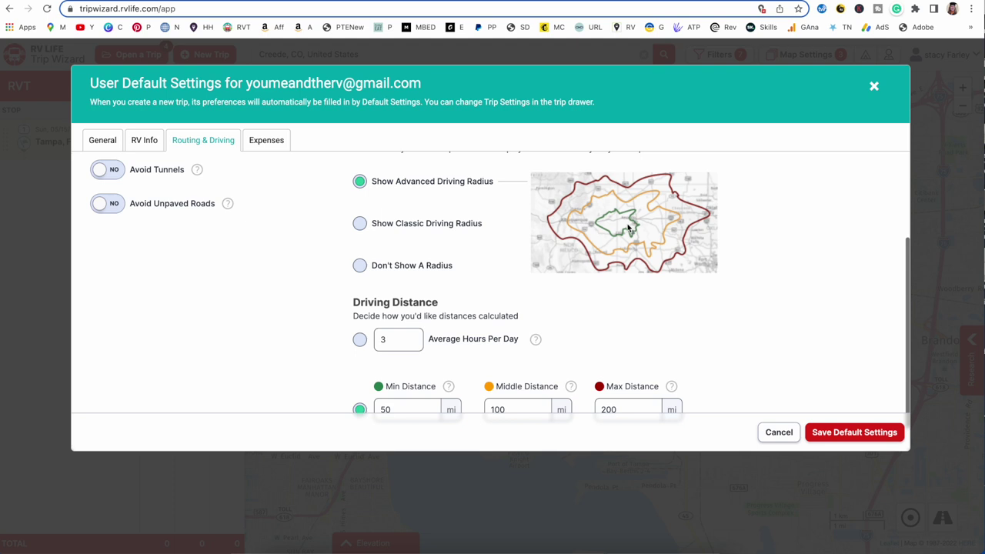
left_click(360, 266)
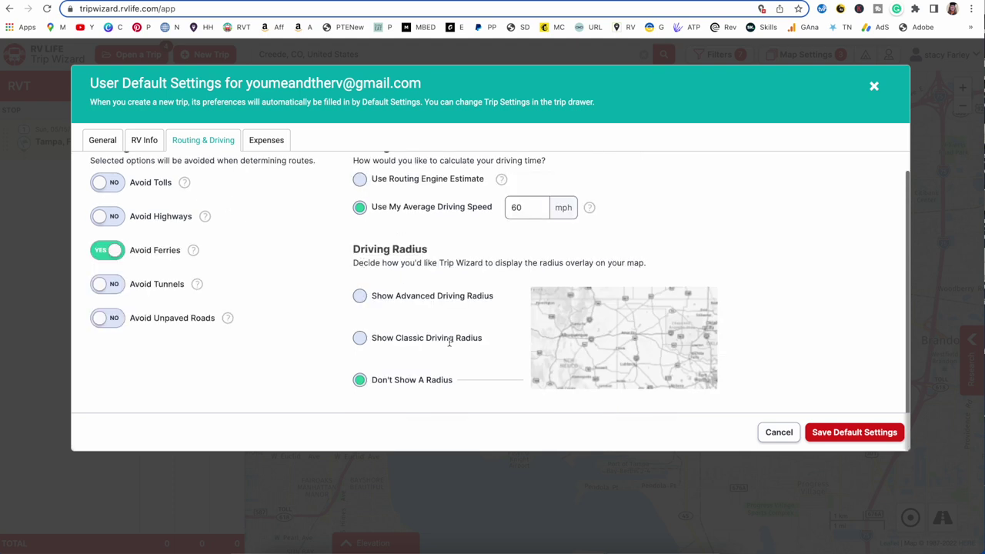
left_click(359, 338)
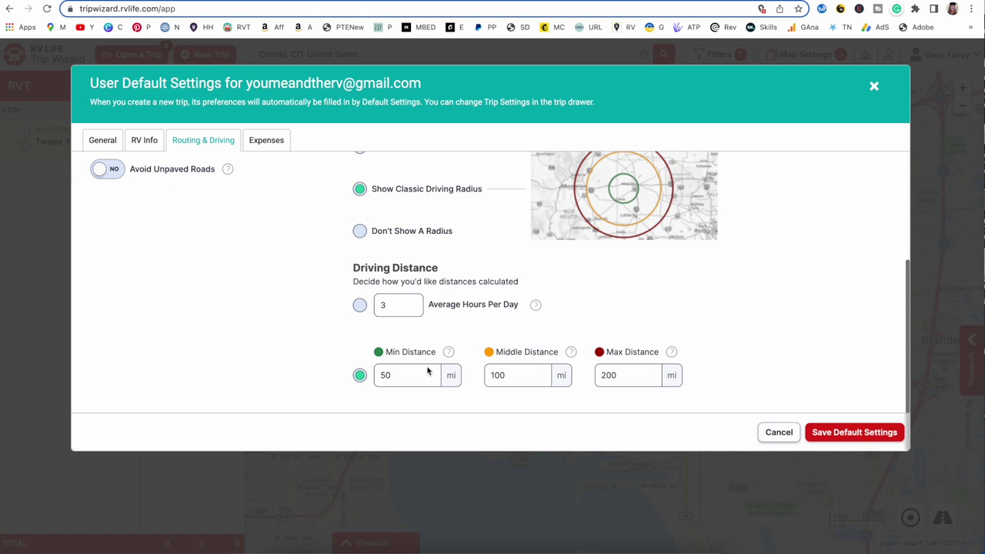
Try calculating driving distance by average hours per day, and switch back to minimum, middle and maximum distances.
left_click(360, 306)
scroll(600, 301, "up", 1)
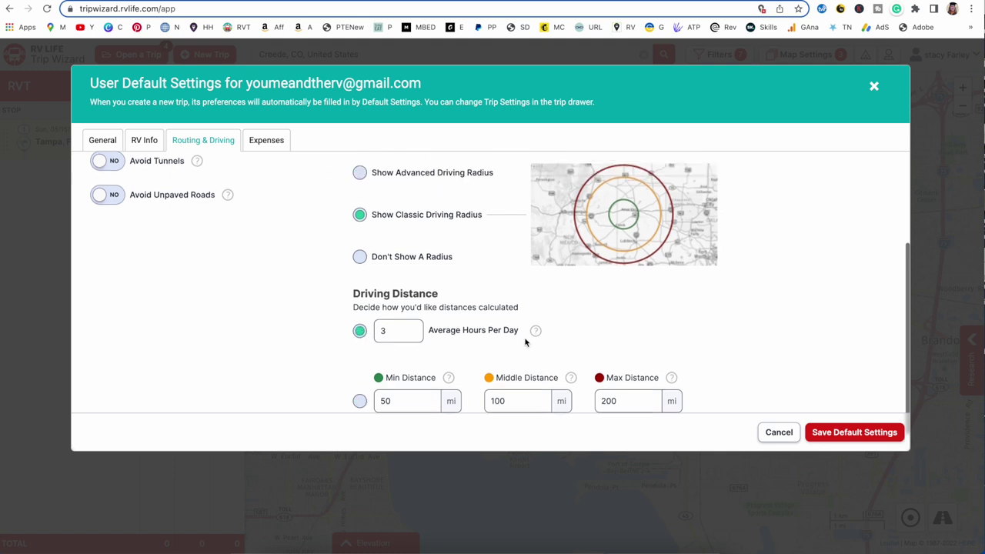
scroll(471, 277, "down", 1)
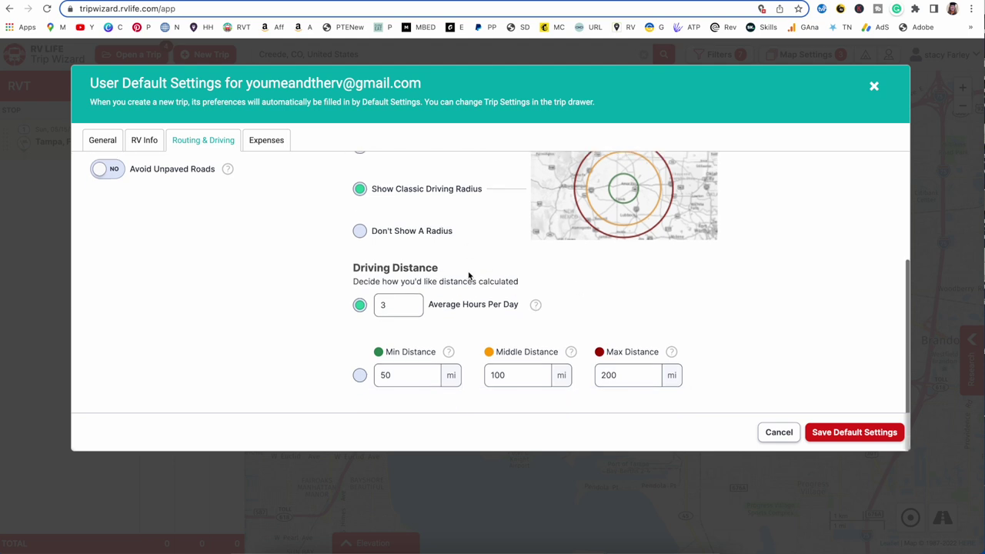
left_click(360, 375)
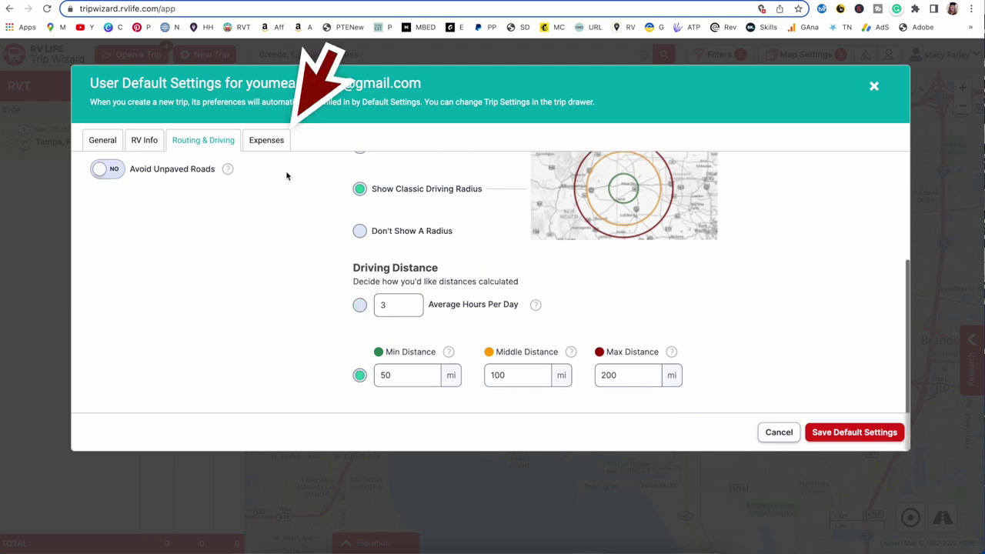
Review the default expense fields for camping, meals, miscellaneous and fuel costs, and save the default settings.
left_click(280, 149)
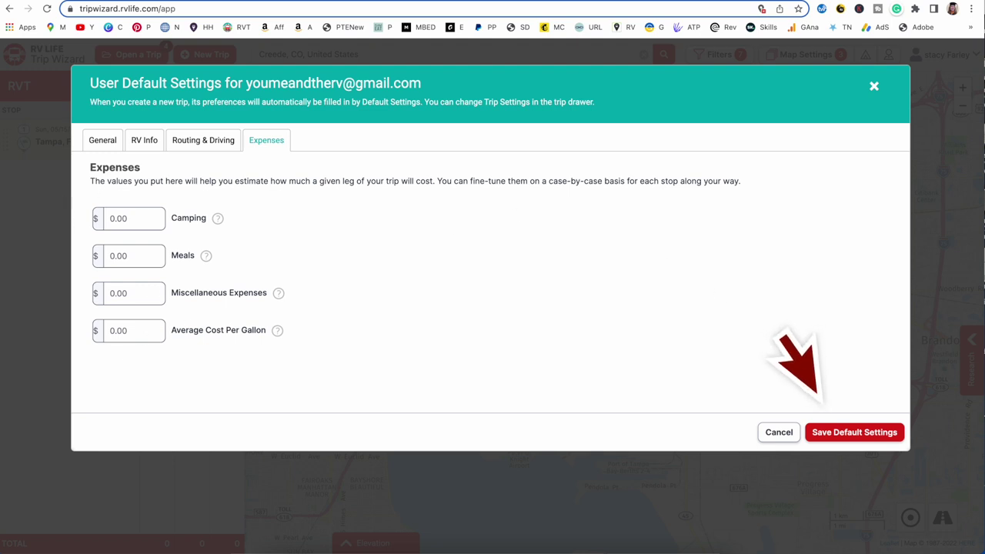
left_click(856, 433)
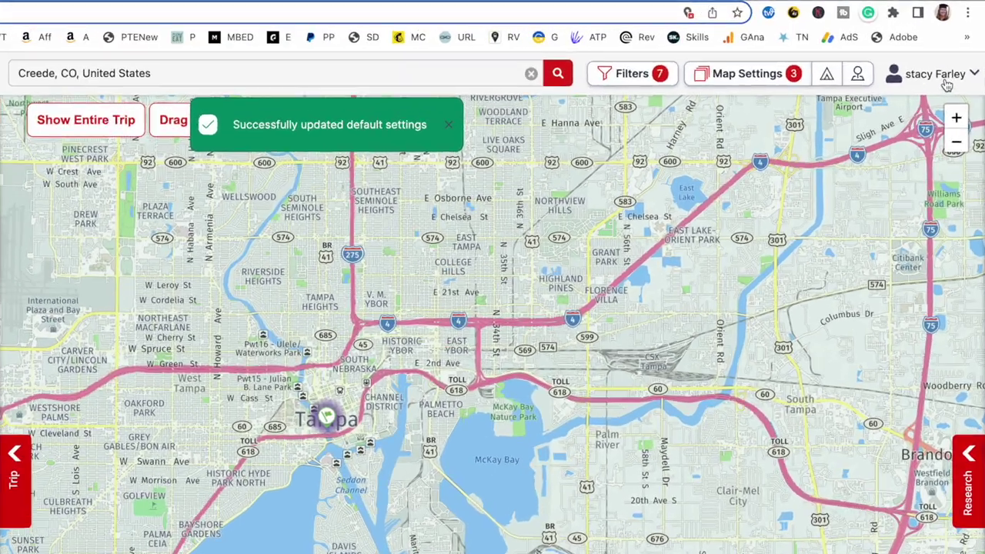
Open the account profile, look through its communication and password change sections, and close it.
left_click(943, 54)
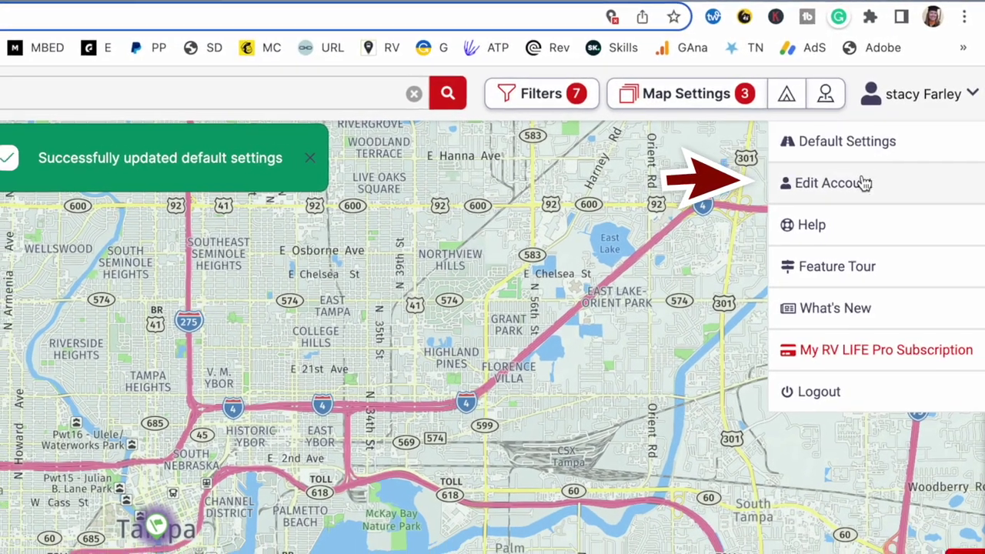
left_click(864, 182)
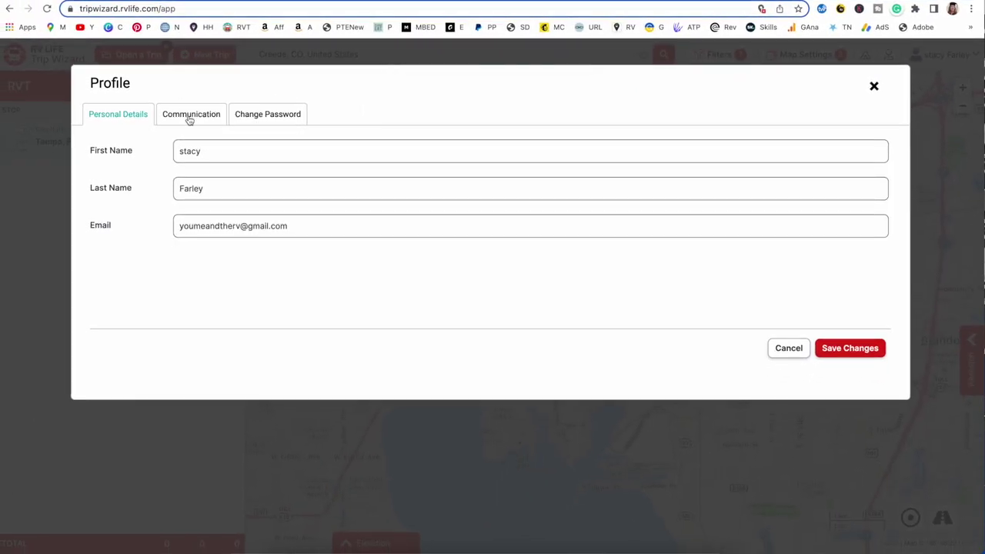
left_click(189, 118)
left_click(245, 119)
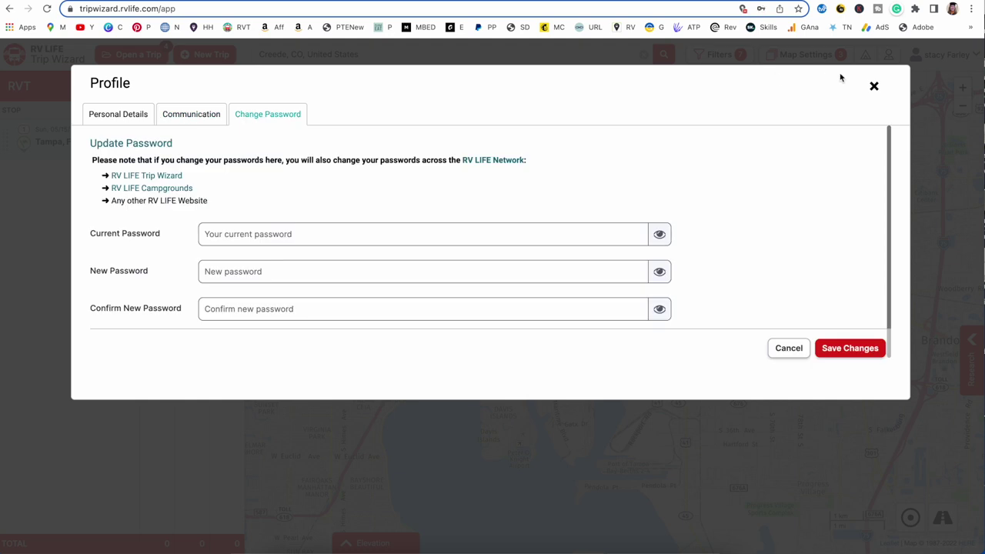
left_click(874, 86)
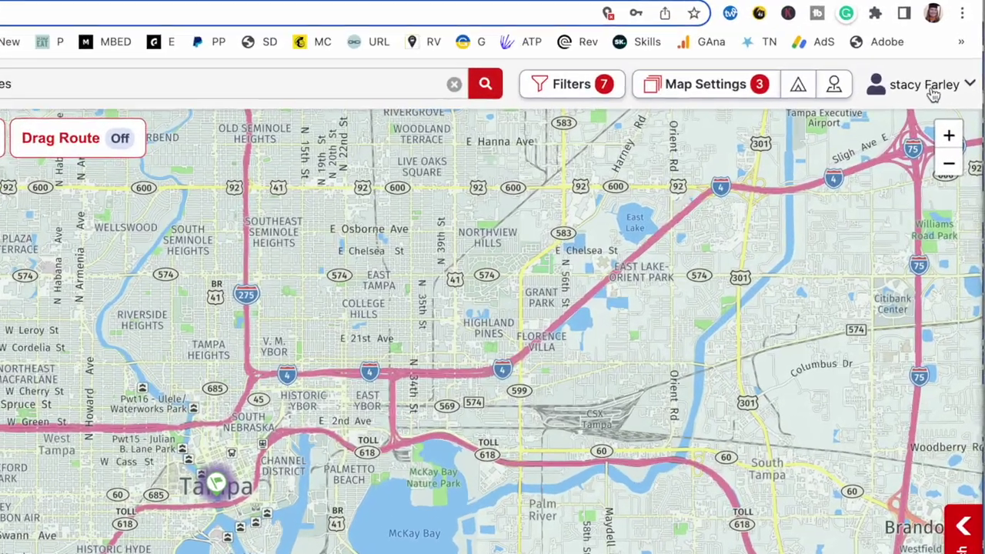
Open the help window and review the user guide links, support contact form and missing park search.
left_click(955, 56)
left_click(862, 239)
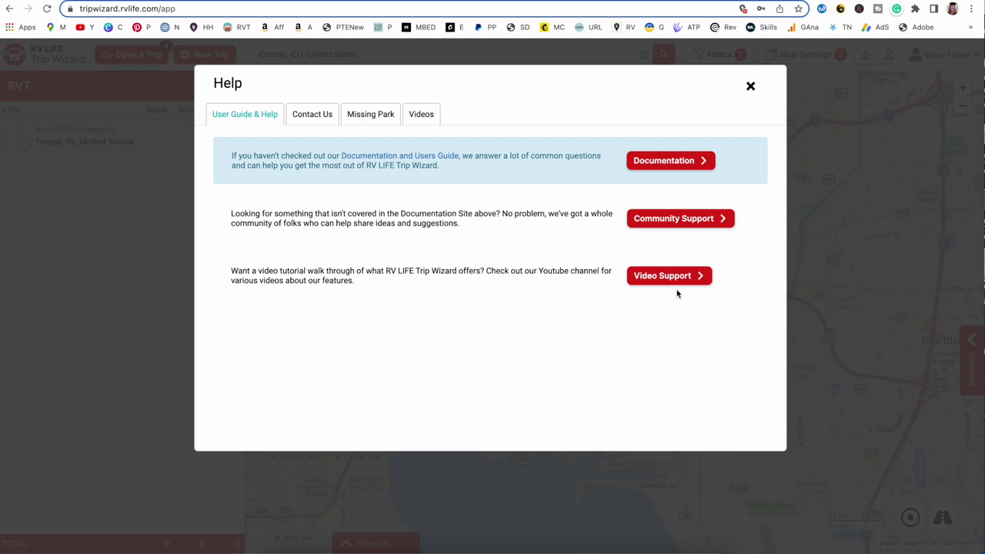
left_click(323, 115)
scroll(374, 347, "down", 5)
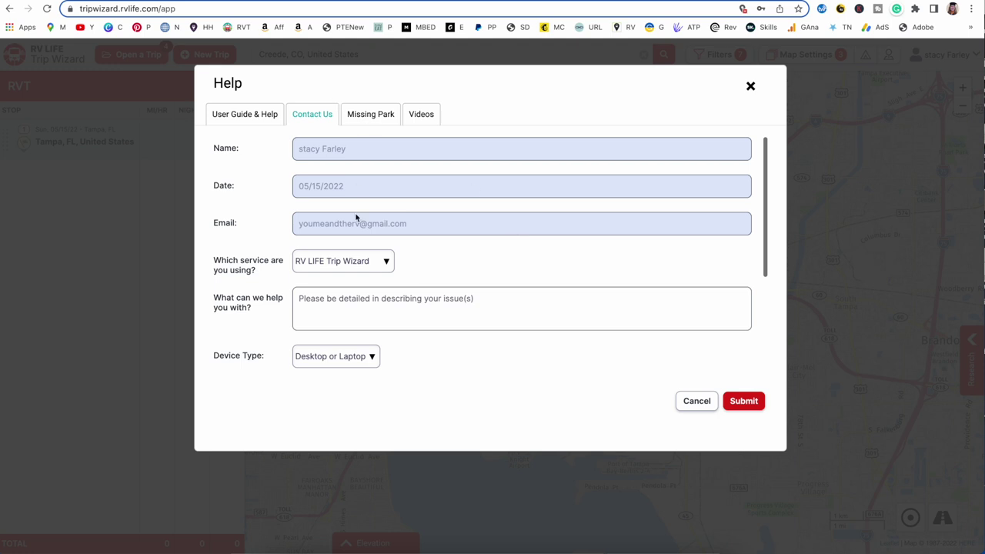
left_click(377, 117)
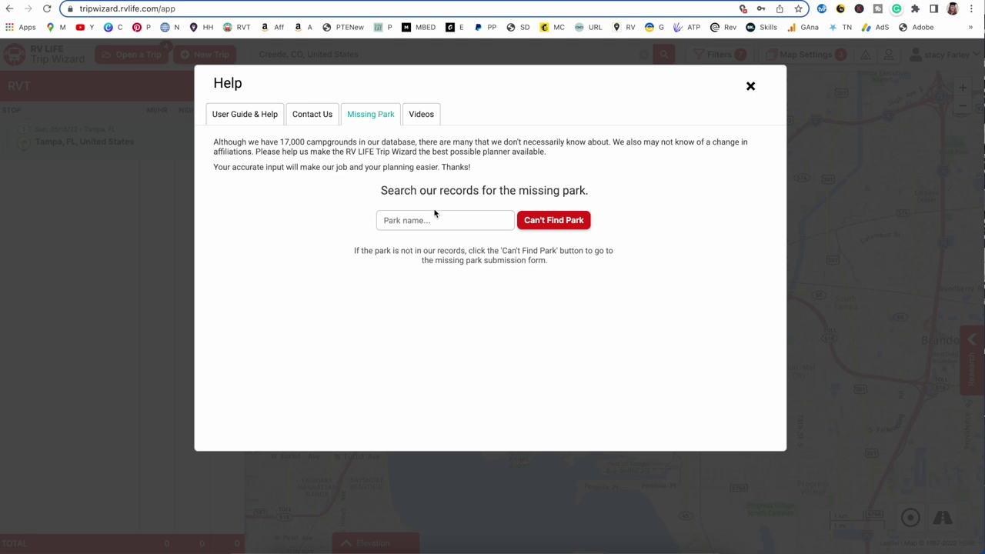
Browse the tutorial videos in the help window.
left_click(421, 114)
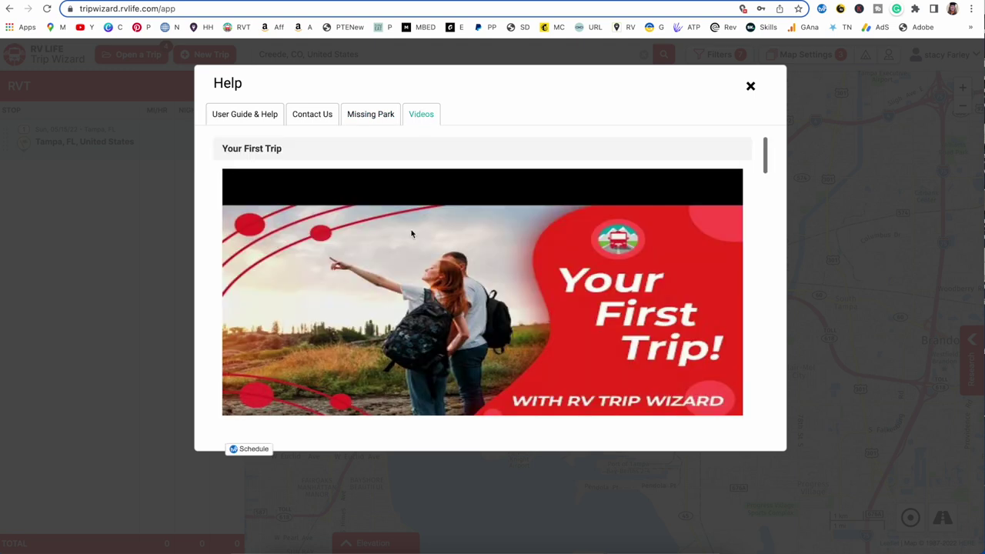
scroll(411, 231, "down", 5)
scroll(411, 231, "down", 5)
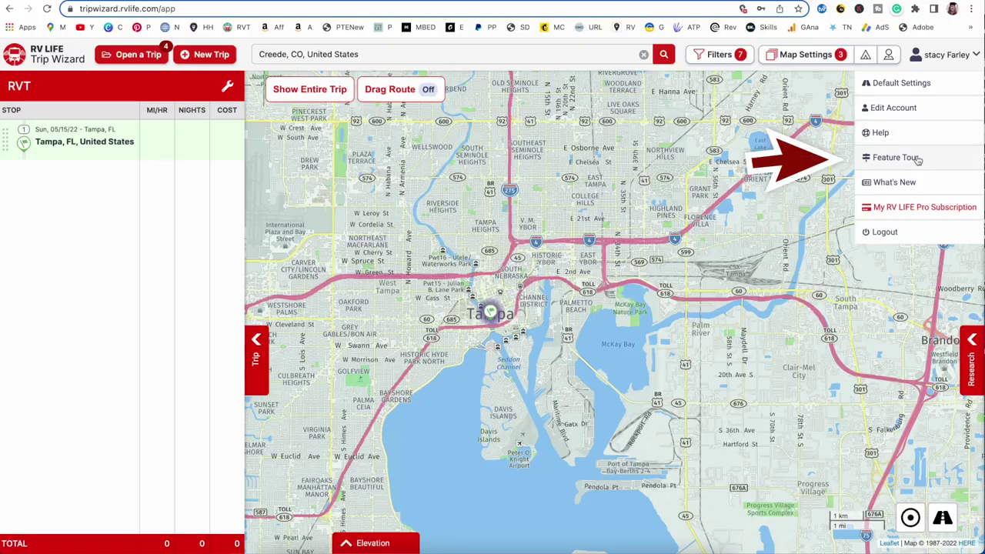
Start the feature tour and step through its introduction and the Top Menu Area explanation.
left_click(918, 158)
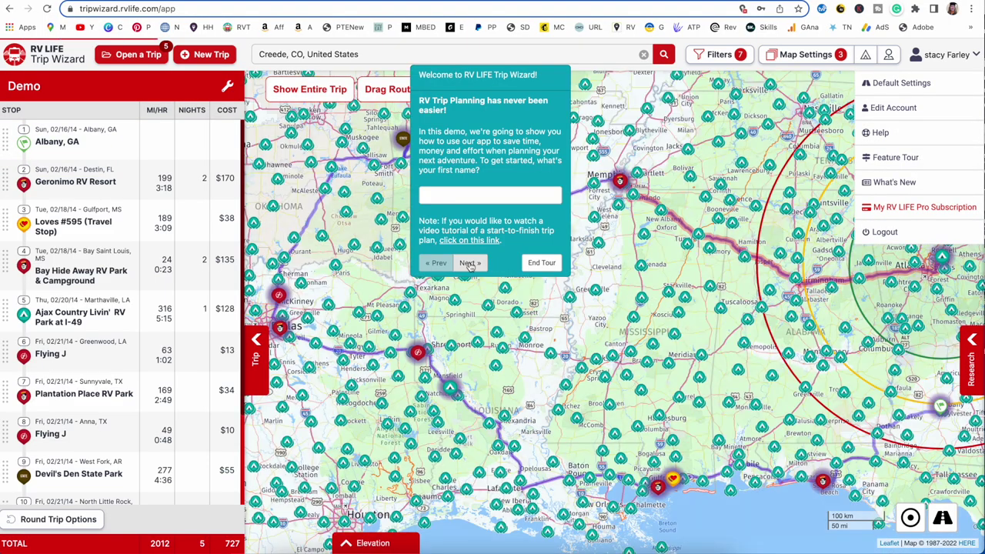
left_click(470, 262)
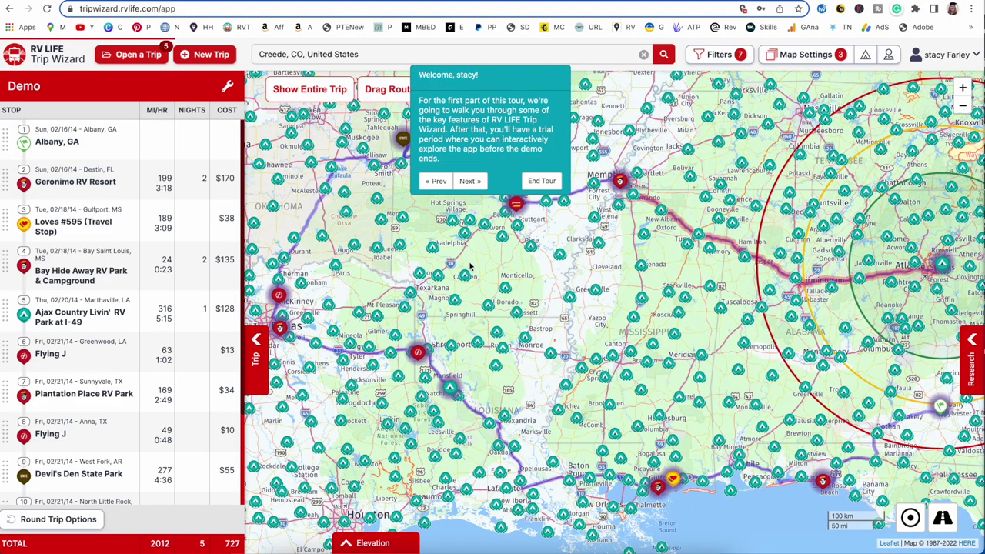
left_click(467, 183)
left_click(469, 172)
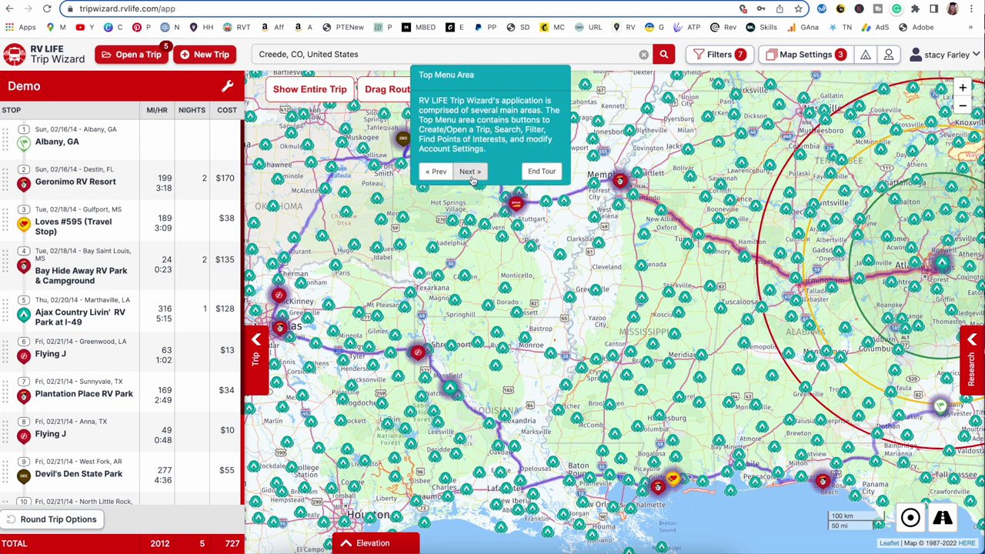
left_click(470, 171)
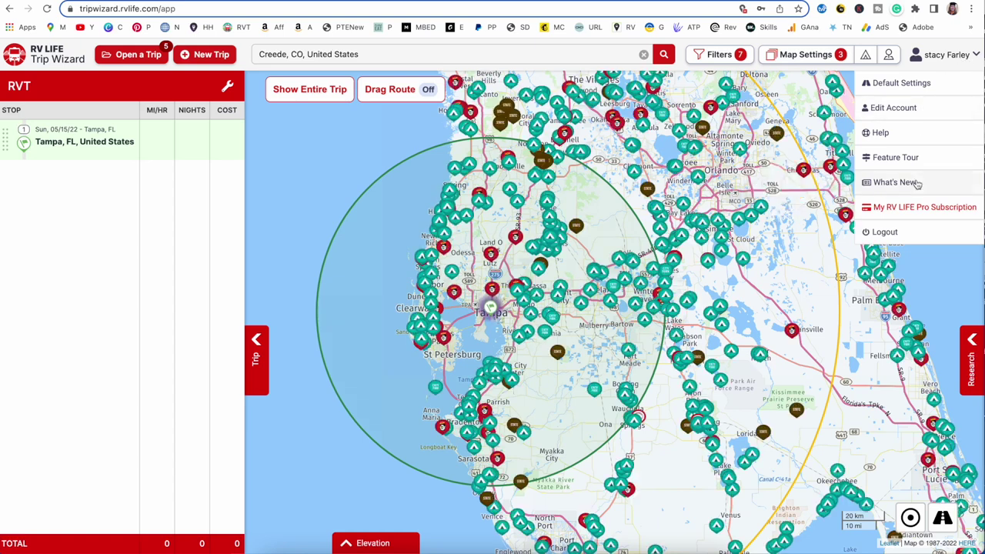
Read through the What's New release notes, close them, and open the RV LIFE Pro subscription page.
left_click(916, 182)
scroll(537, 321, "down", 15)
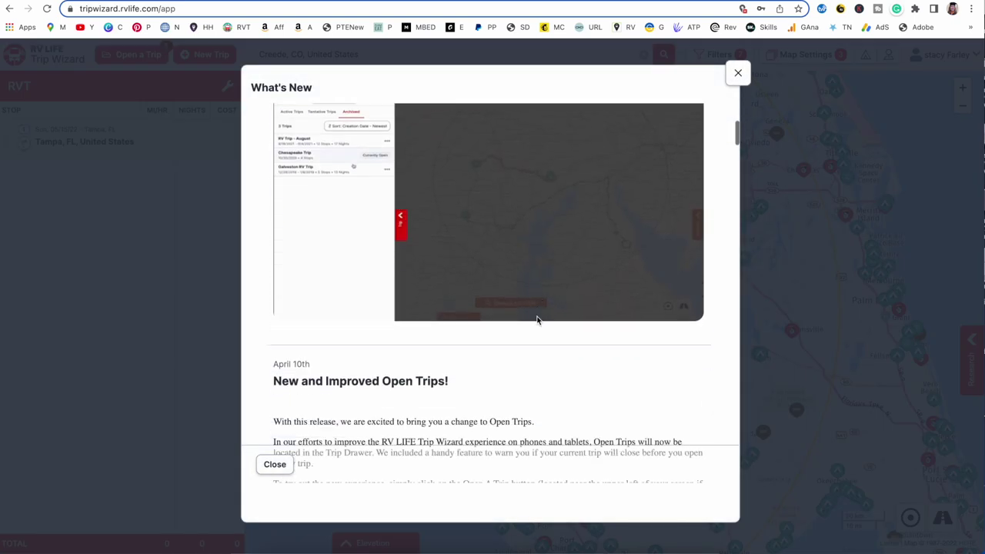
scroll(537, 321, "up", 15)
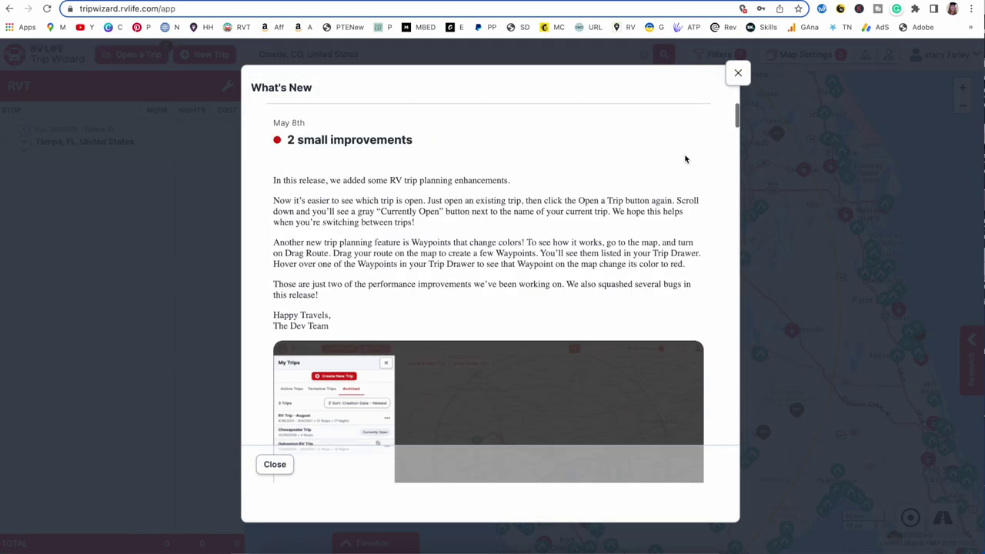
left_click(738, 73)
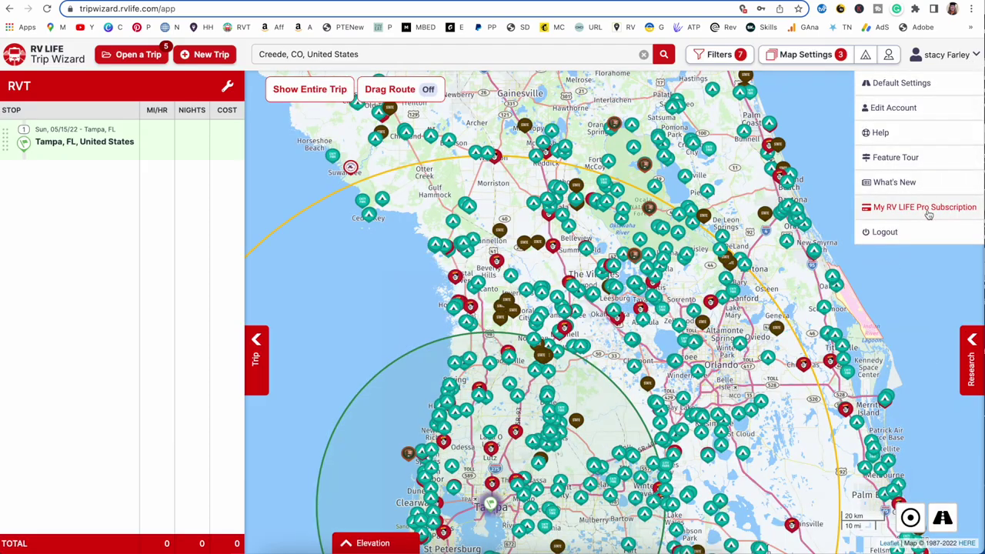
left_click(925, 208)
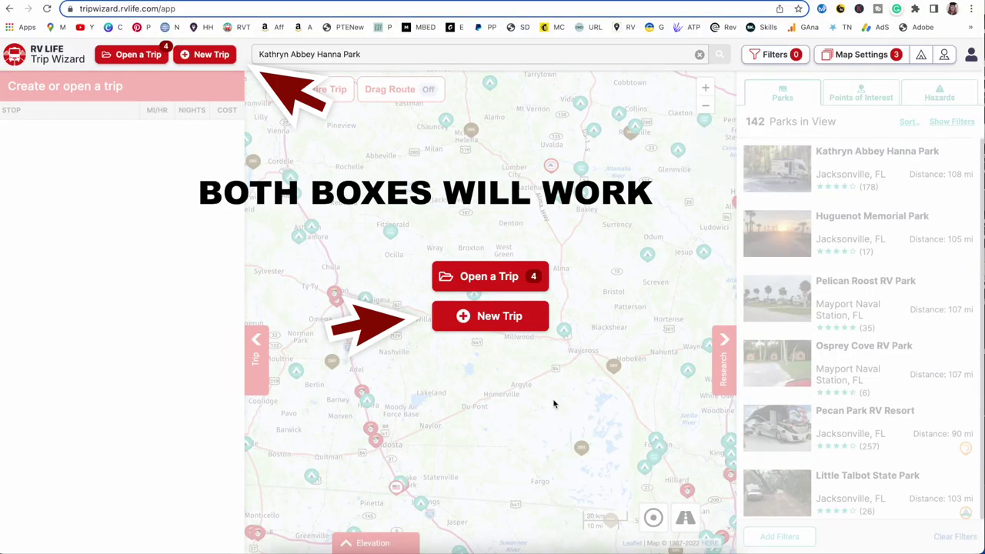
Create a trip named EXAMPLE leaving 5/15/2022, with MacDill Air Force Base as its starting location.
left_click(492, 315)
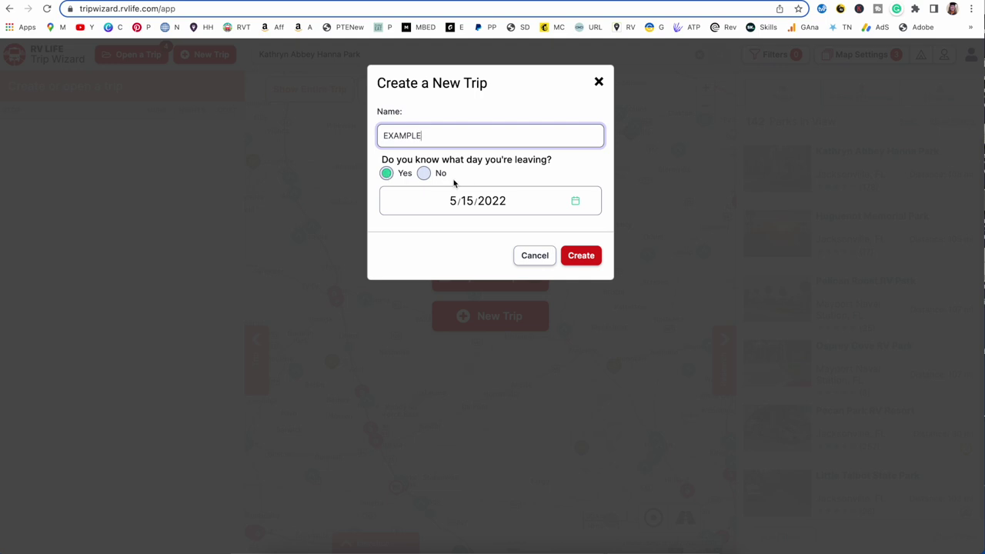
key("Return")
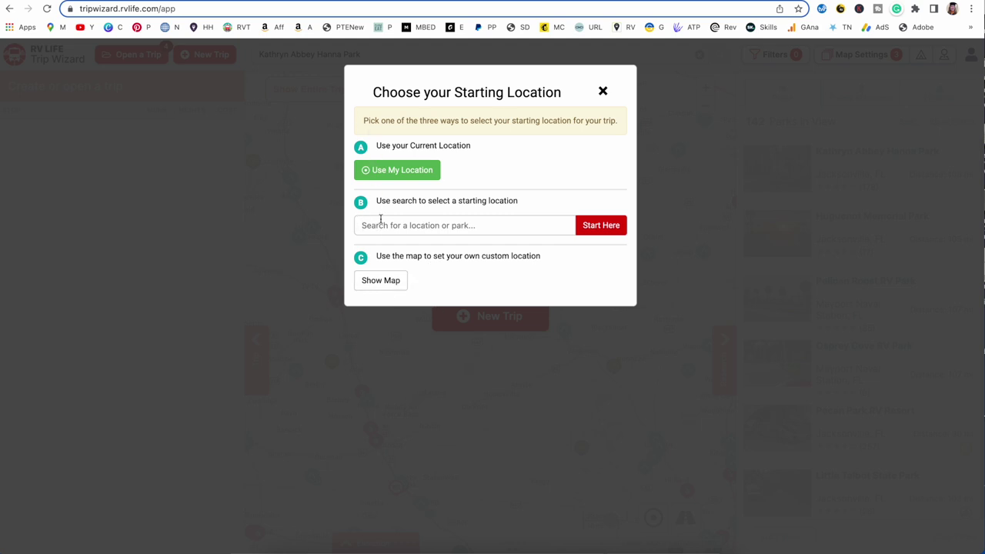
type("MACDILL")
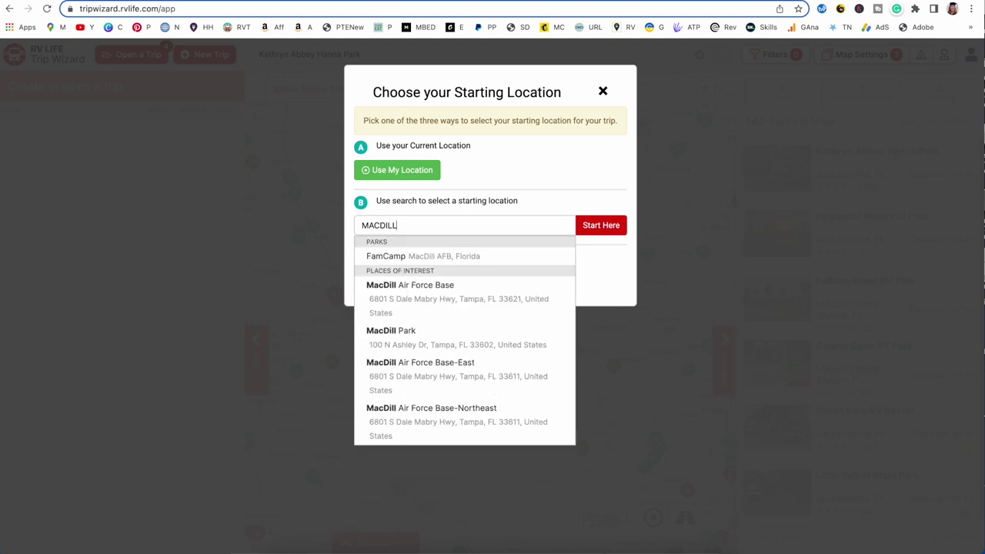
left_click(409, 293)
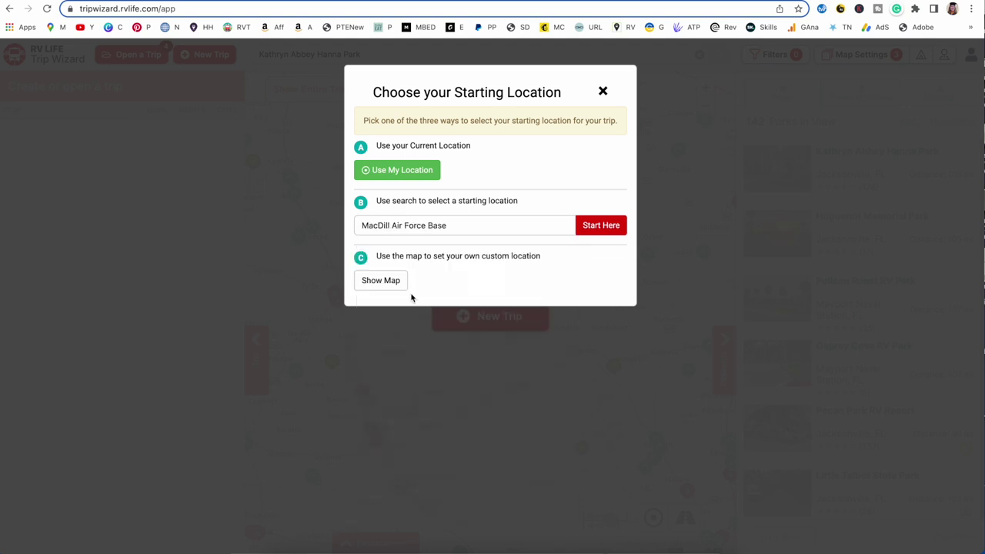
left_click(607, 229)
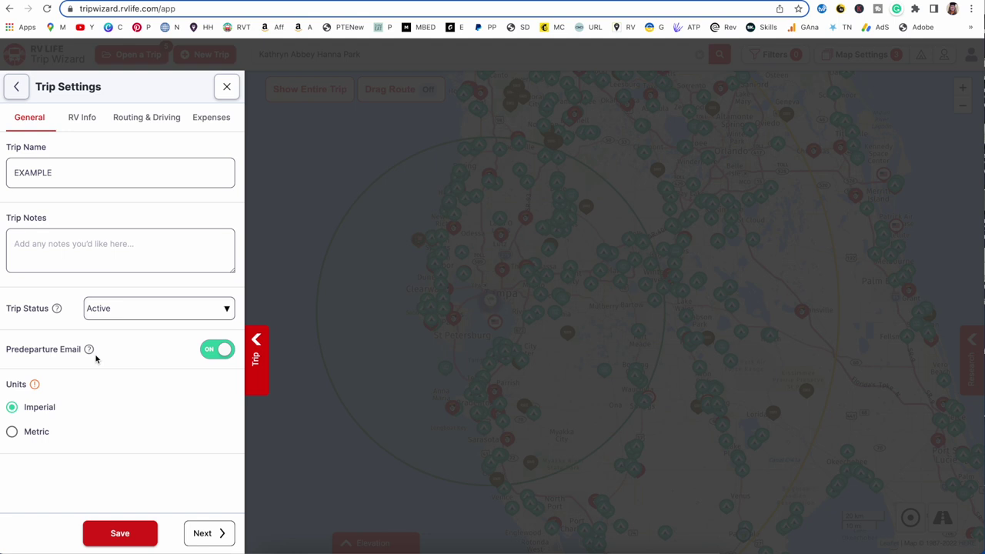
Turn off the predeparture email, review the trip's RV info, routing and expense settings, and save the trip settings.
left_click(217, 352)
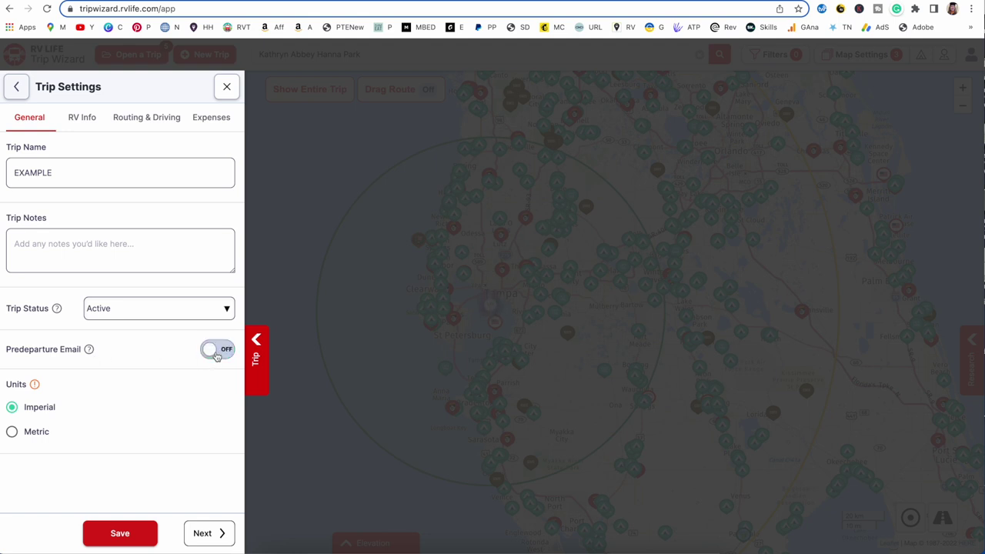
left_click(83, 119)
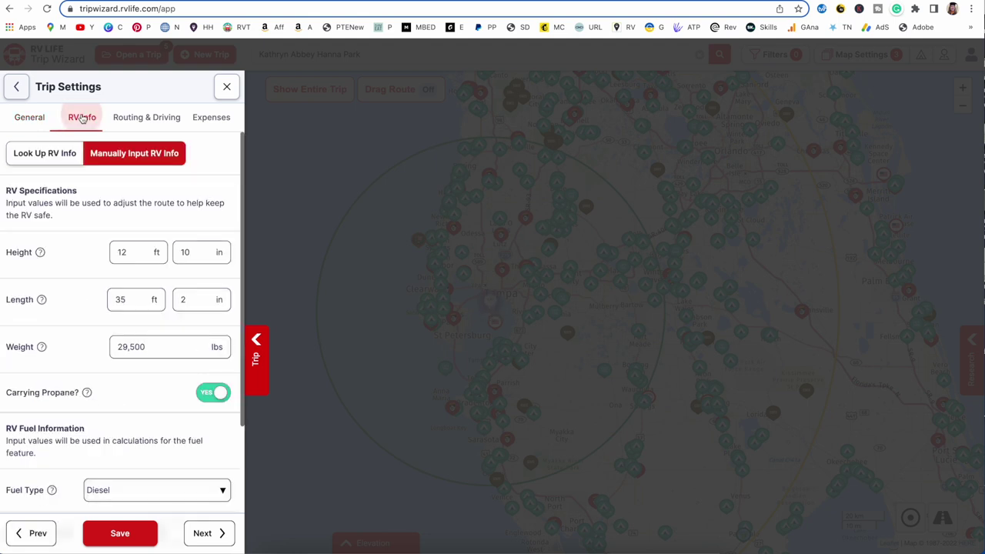
scroll(115, 302, "down", 3)
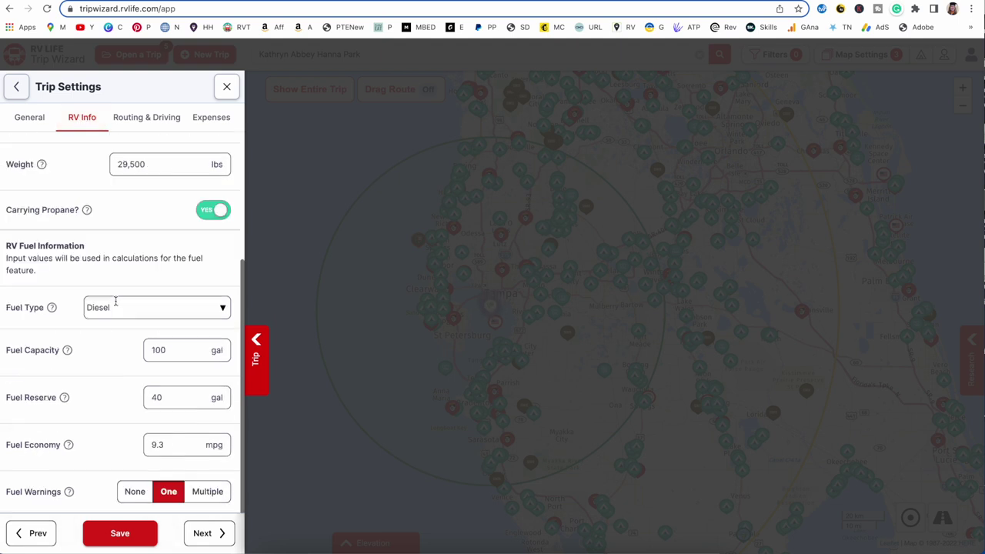
left_click(156, 116)
scroll(161, 388, "down", 3)
scroll(162, 389, "down", 3)
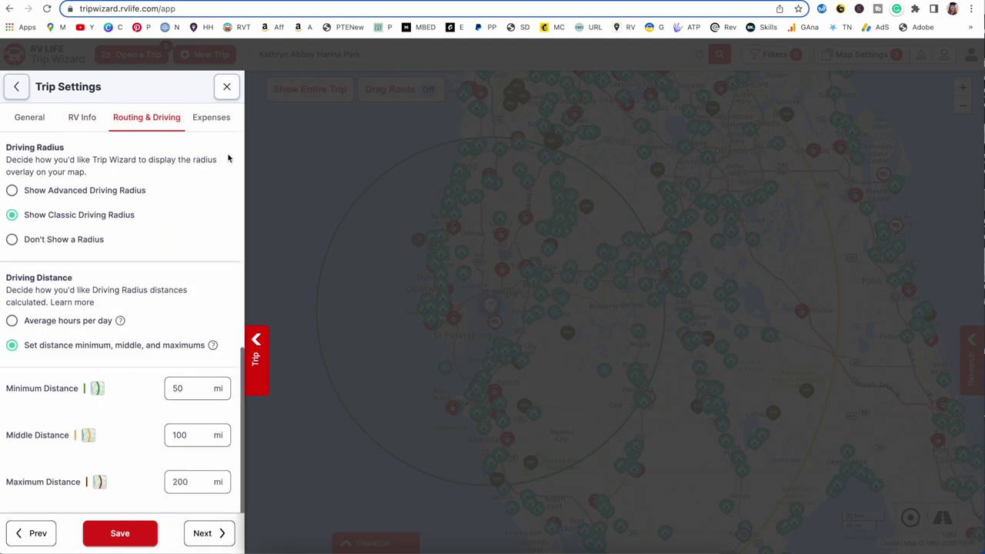
left_click(220, 117)
left_click(141, 533)
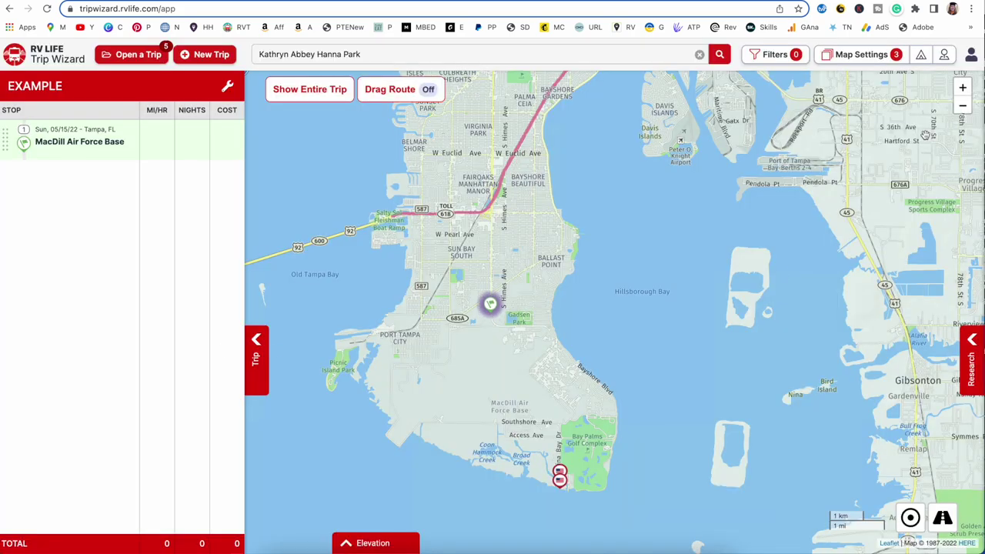
Examine the campground markers and park summaries on the map between Tampa and Orlando.
left_click(961, 112)
left_click(961, 107)
left_click(961, 106)
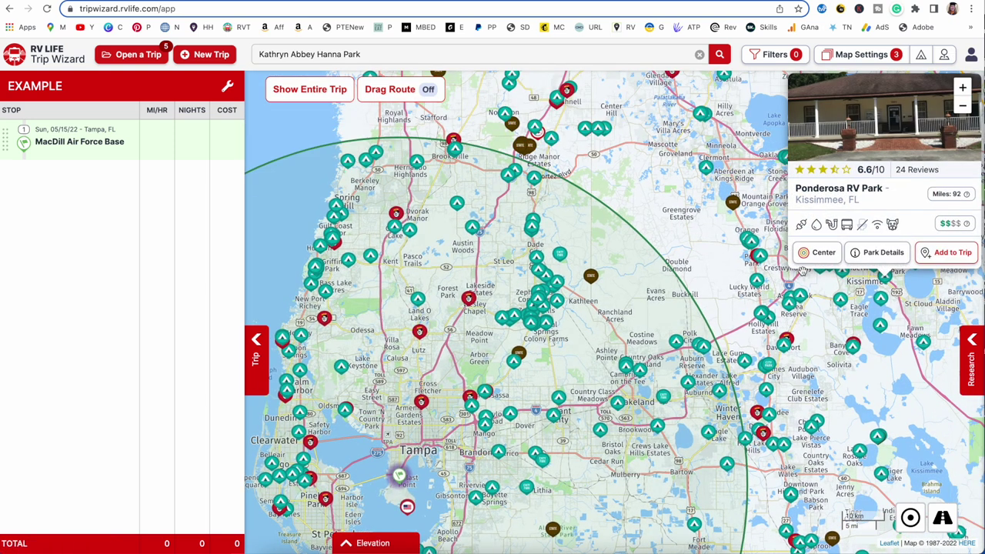
mouse_move(618, 361)
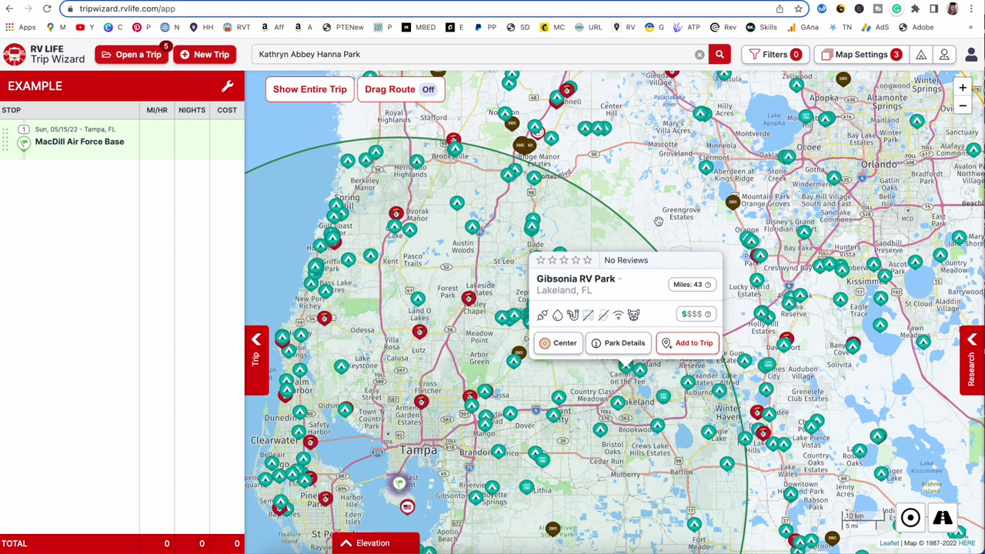
left_click_drag(652, 204, 639, 162)
scroll(640, 162, "up", 2)
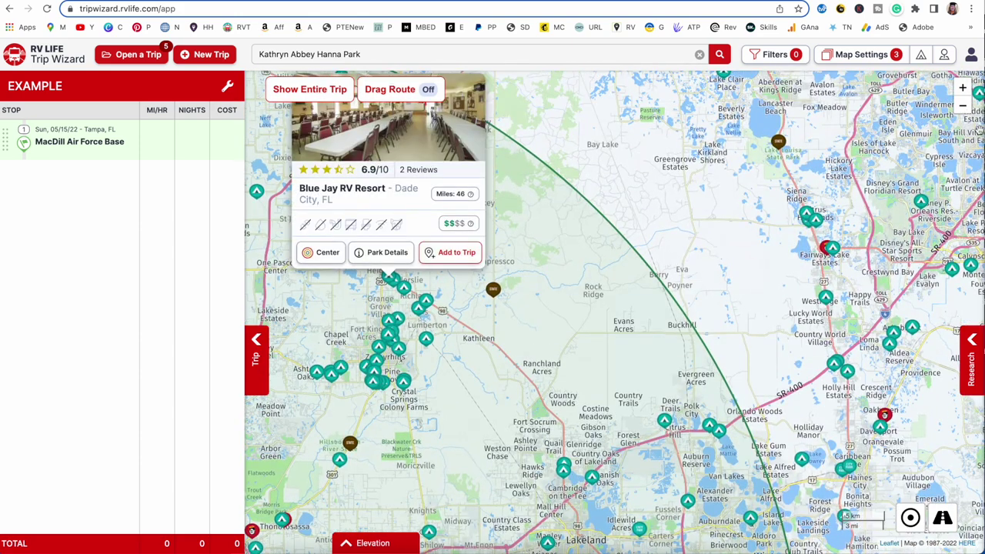
Hide the campground markers across central Florida and show them again.
left_click(962, 105)
left_click(962, 106)
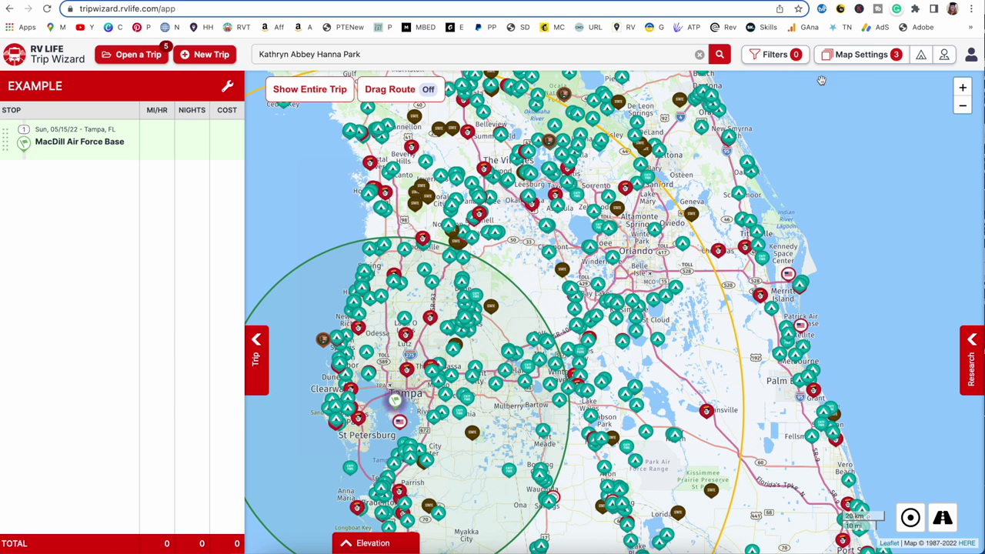
left_click(923, 58)
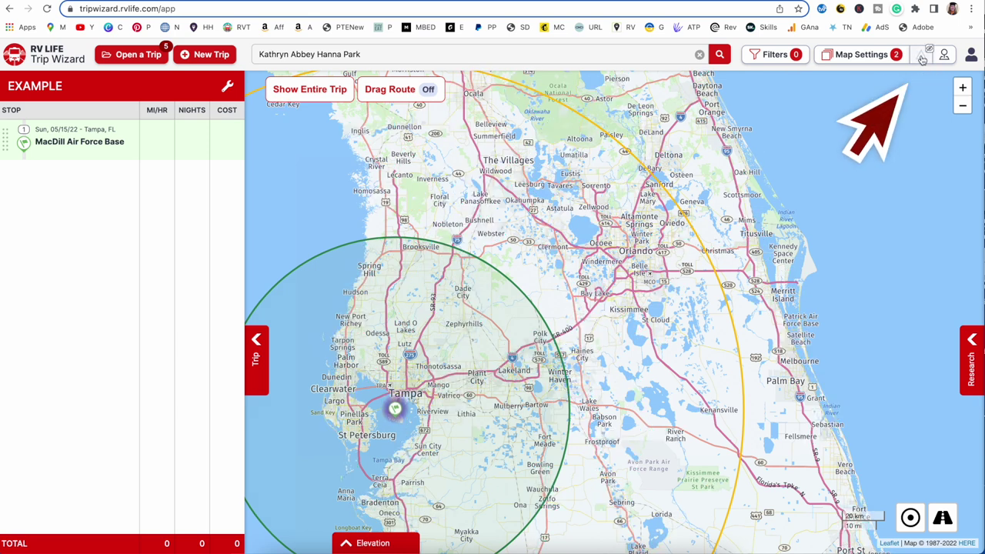
left_click(922, 59)
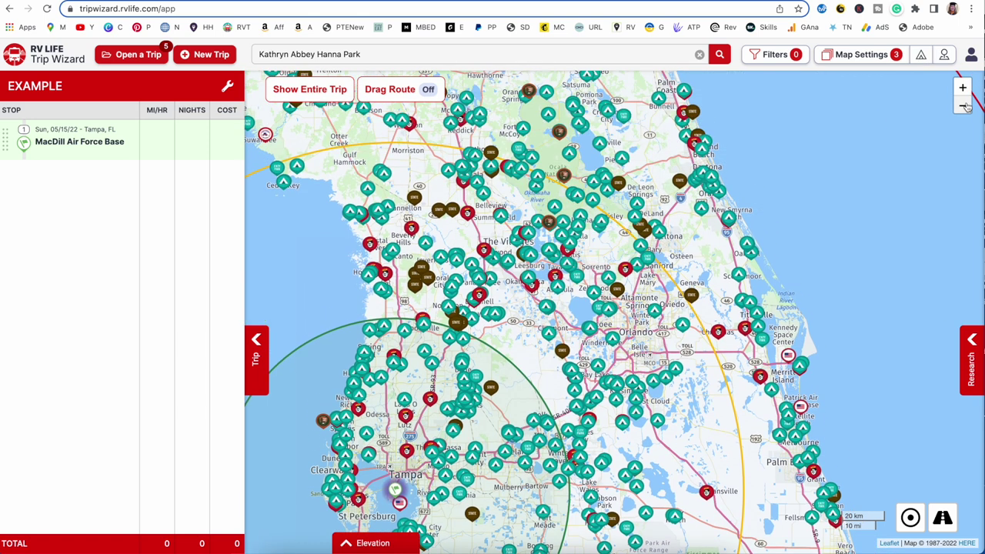
Examine the driving radius circles around the starting point and view the MacDill Air Force Base stop summary.
left_click(962, 107)
left_click(963, 107)
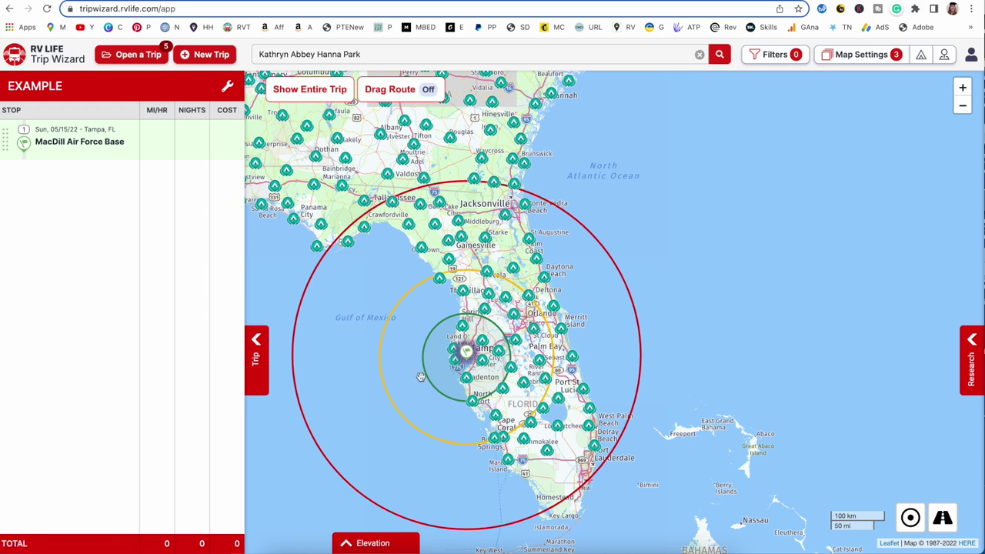
left_click(464, 358)
left_click(435, 392)
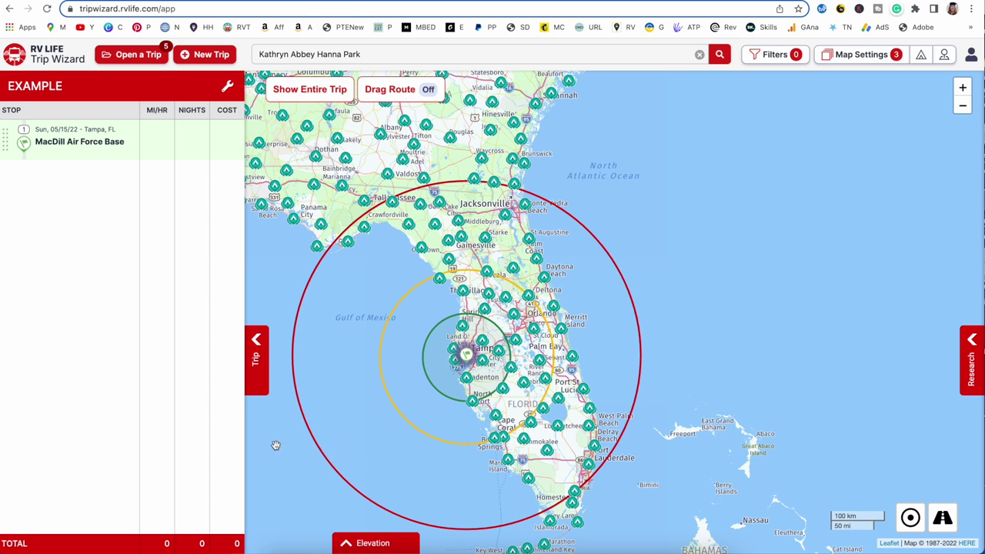
left_click(467, 355)
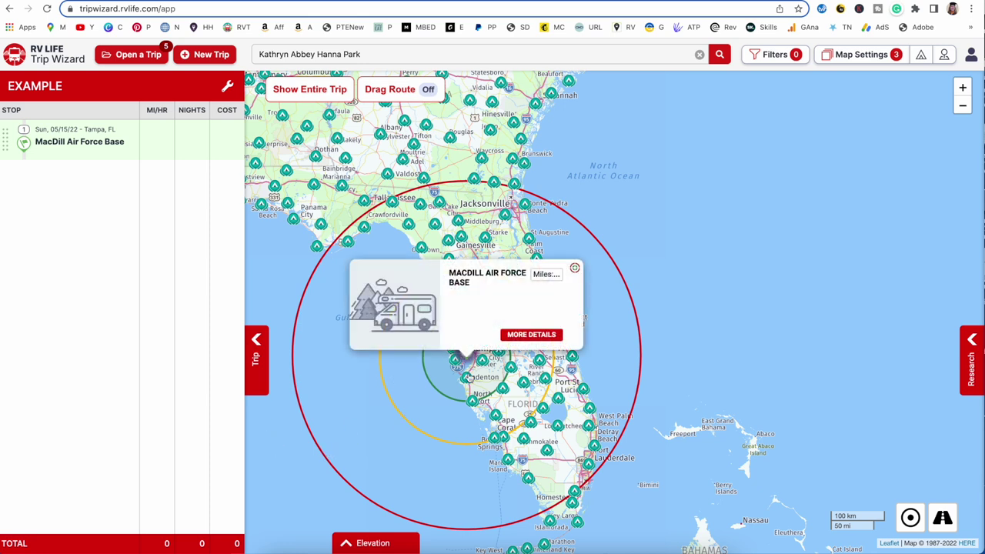
left_click(343, 457)
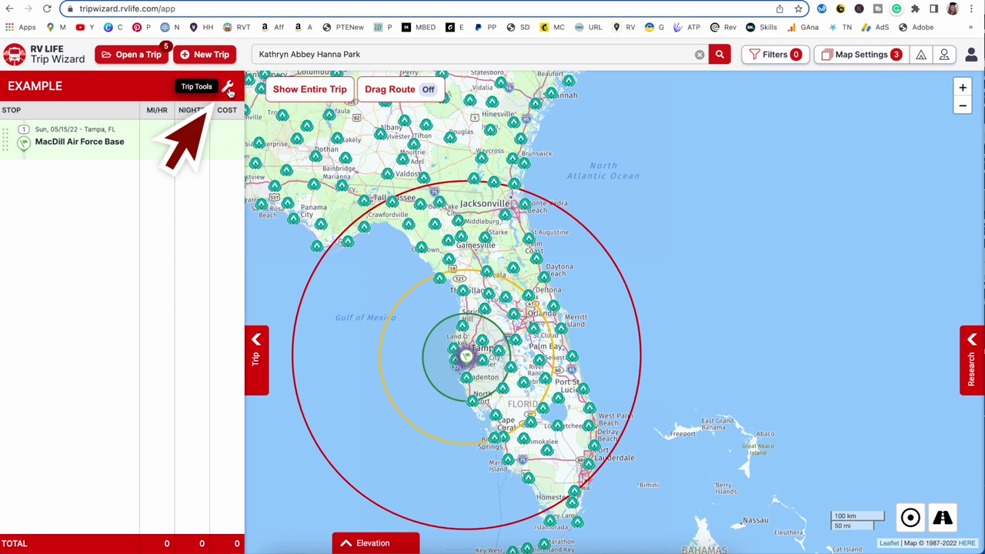
Set the EXAMPLE trip's driving radius option to Don't Show a Radius and save the trip settings.
left_click(229, 89)
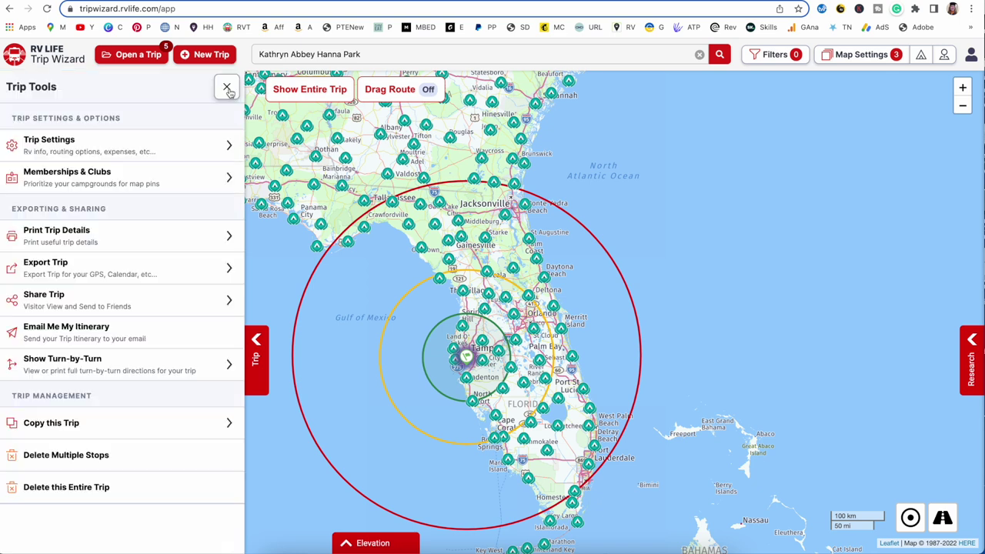
left_click(134, 143)
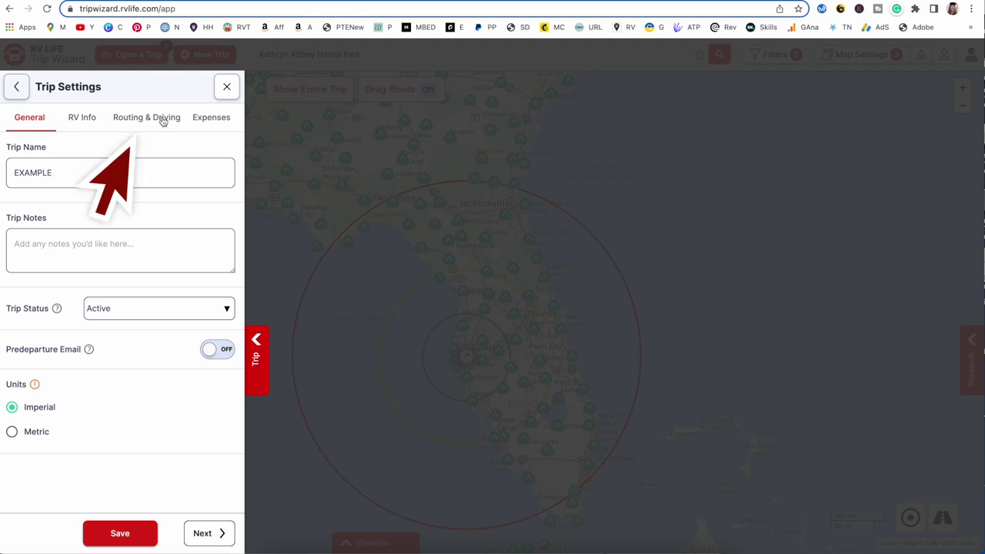
left_click(163, 123)
scroll(195, 382, "down", 6)
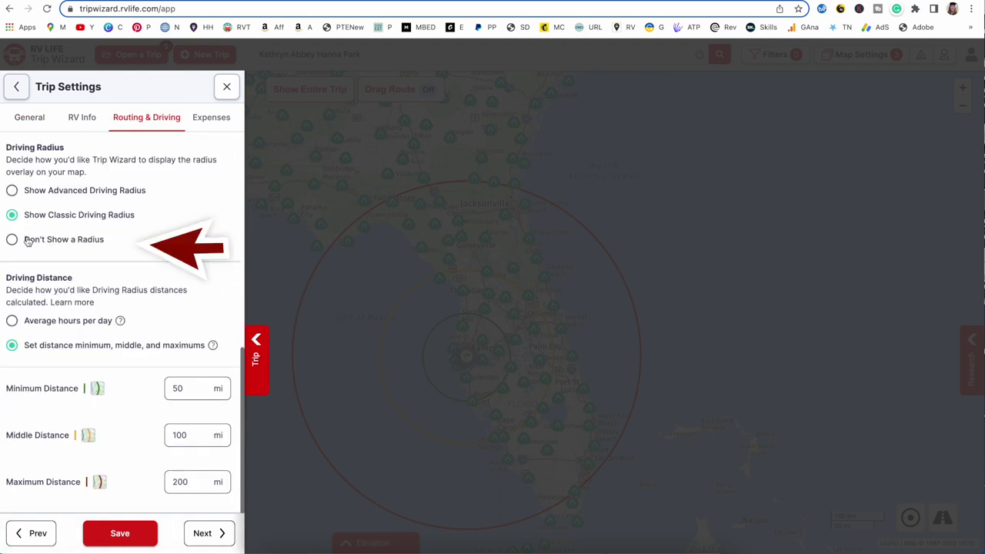
left_click(13, 240)
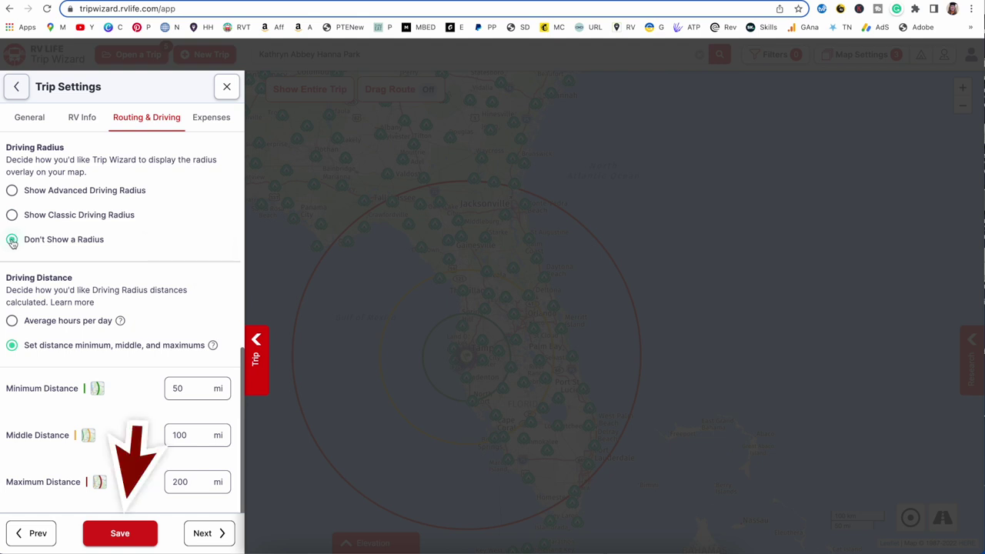
left_click(120, 533)
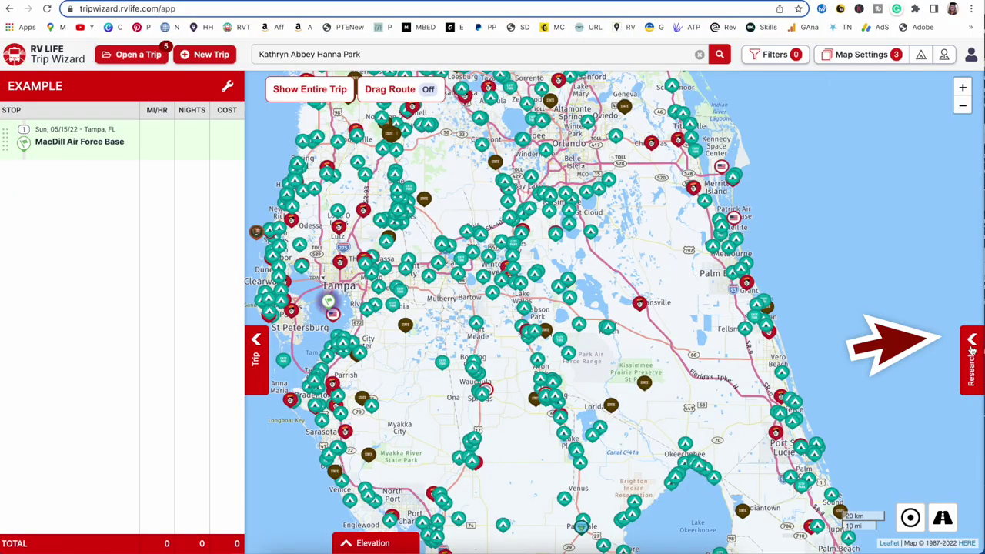
Open the park research filters and expand the complete list of park types.
left_click(972, 350)
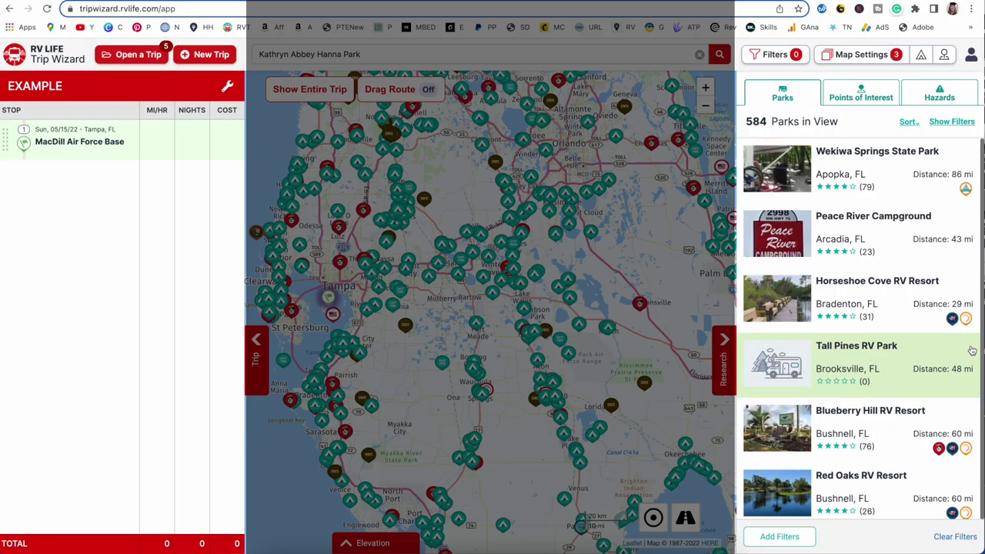
left_click(960, 123)
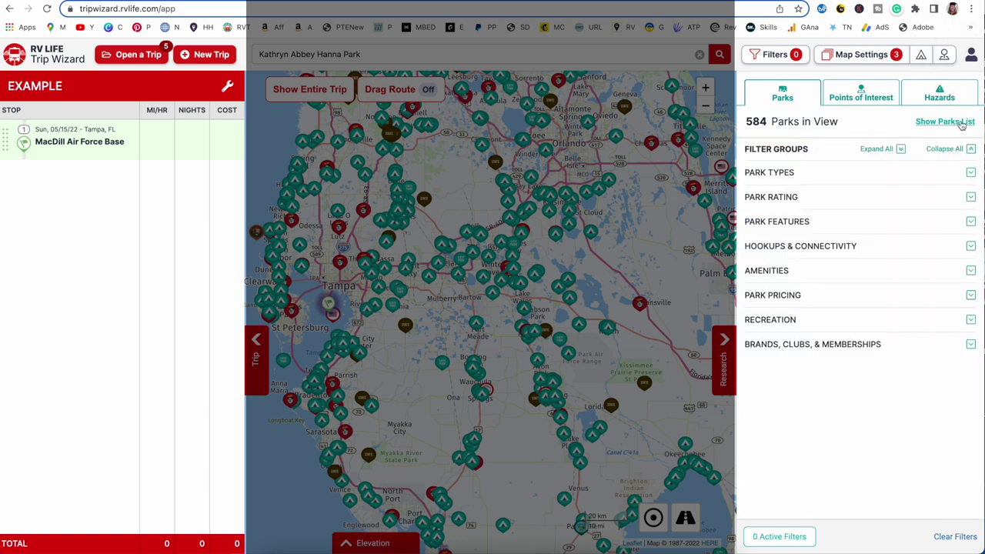
left_click(822, 181)
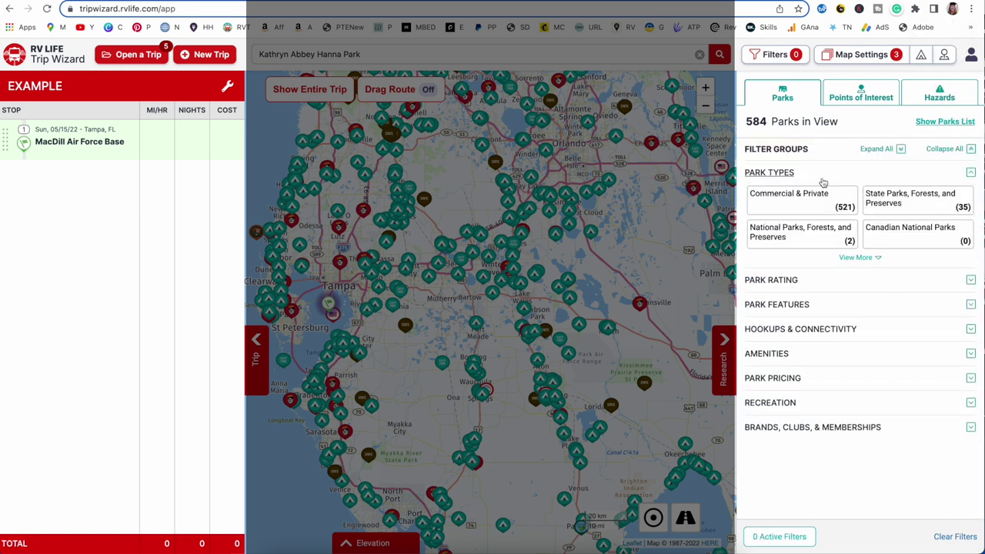
left_click(875, 260)
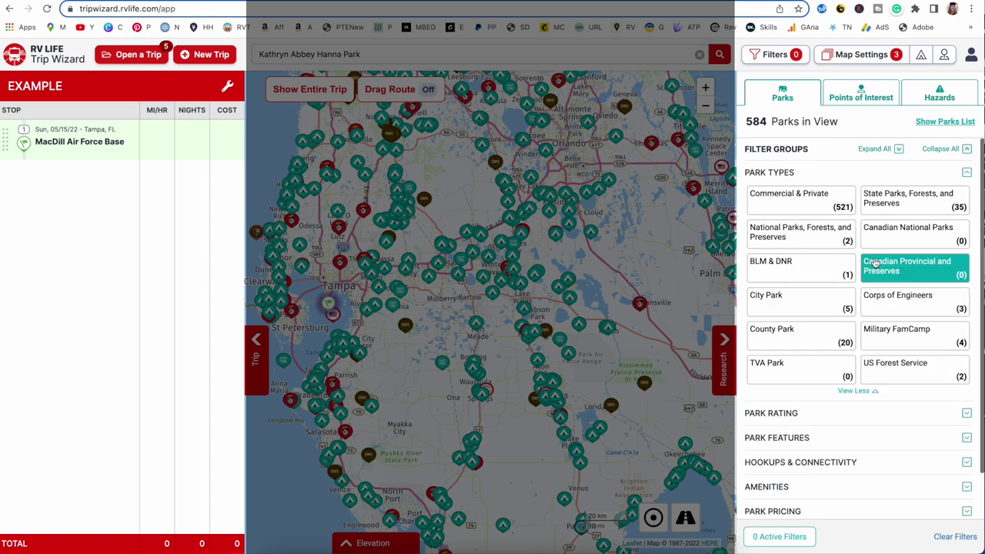
Filter the parks by state parks, national parks, BLM & DNR, City Park, County Park and Military FamCamp types.
left_click(909, 208)
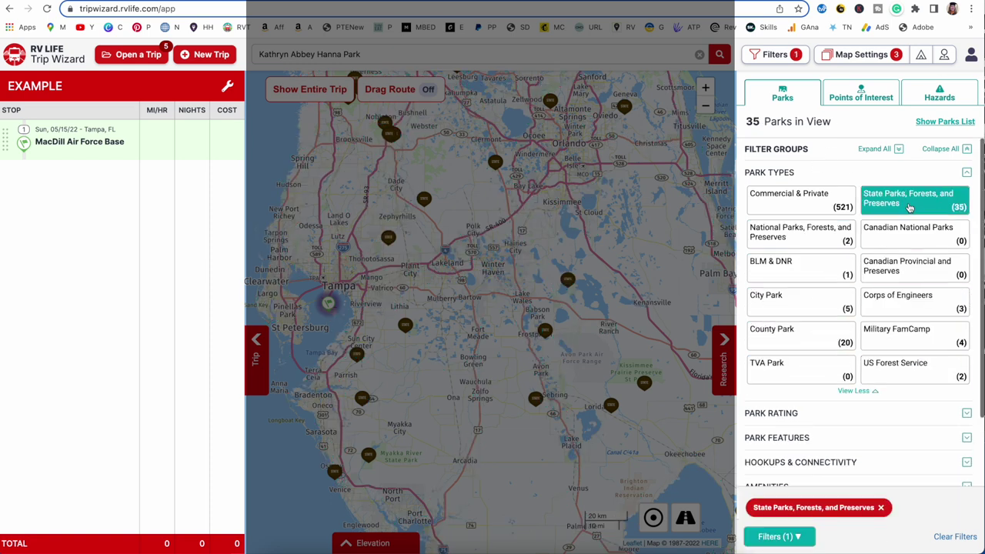
left_click(797, 238)
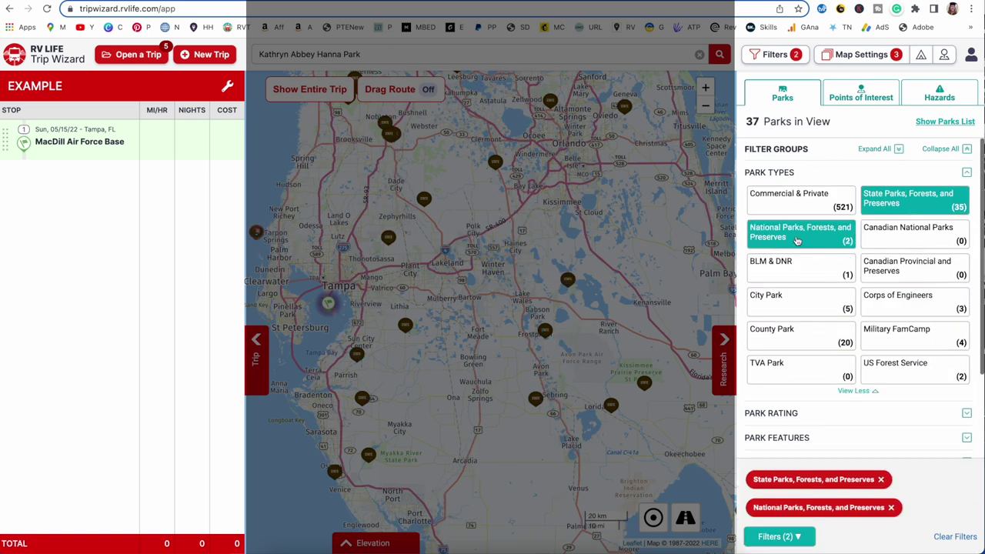
left_click(802, 273)
left_click(808, 340)
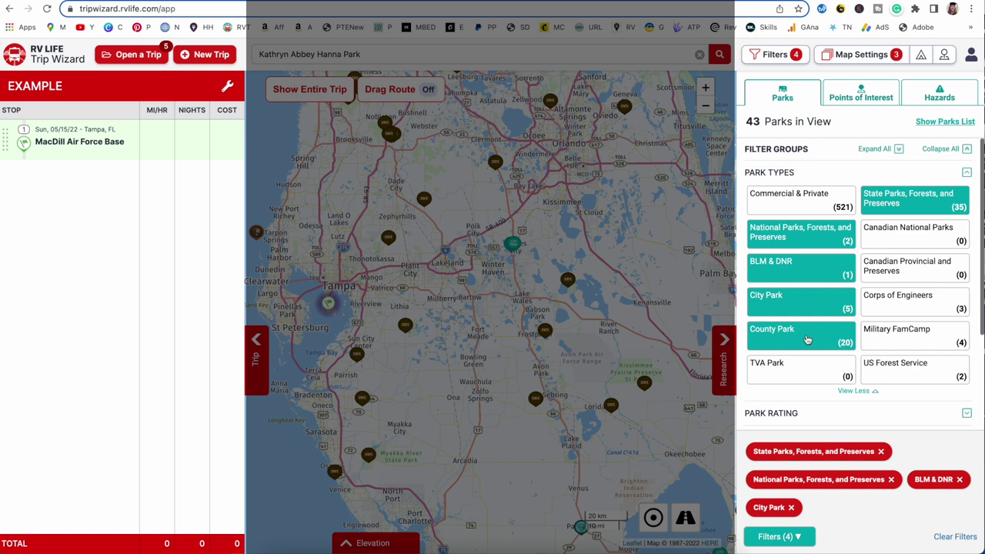
left_click(812, 337)
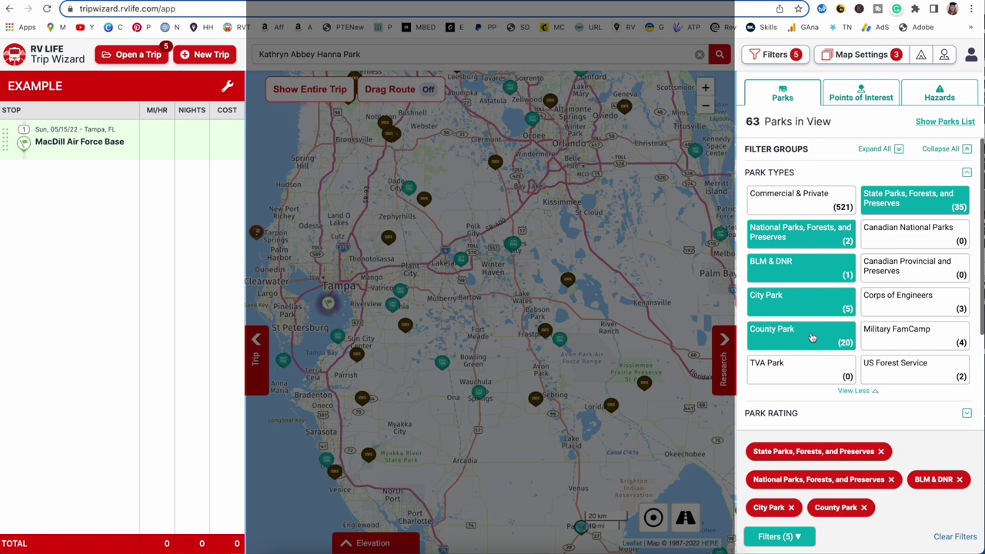
left_click(901, 339)
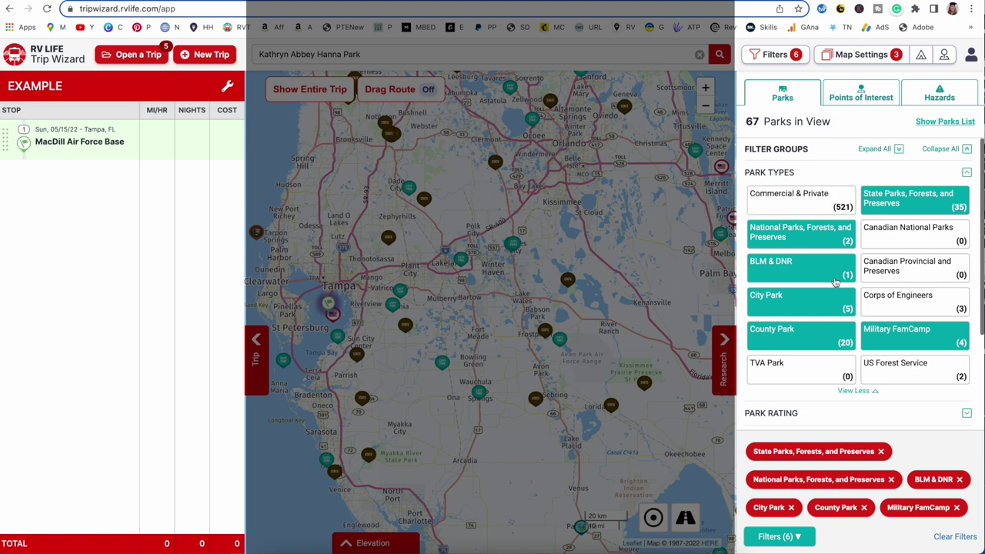
Expand the Park Features, Hookups & Connectivity, and Brands, Clubs, & Memberships filter groups to view their options.
scroll(835, 282, "down", 3)
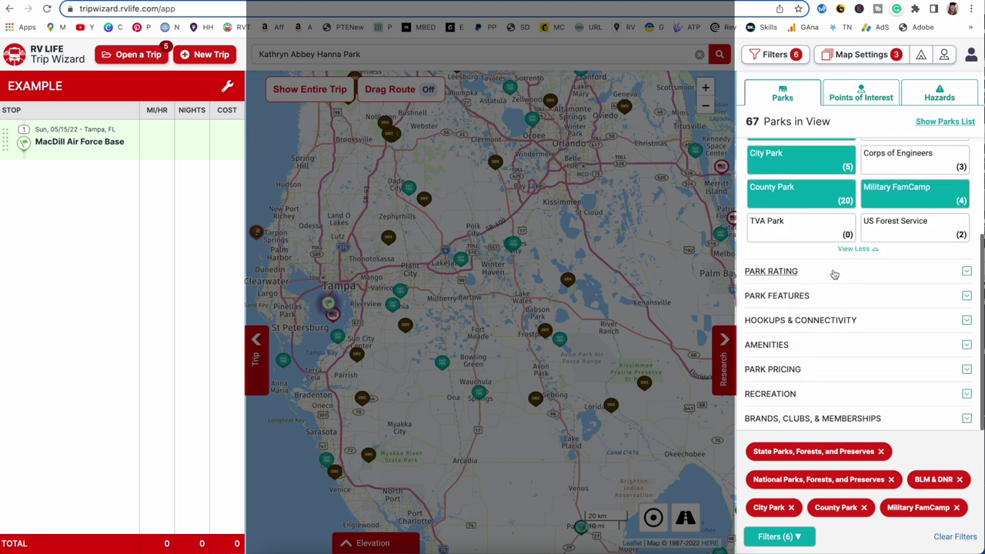
left_click(803, 295)
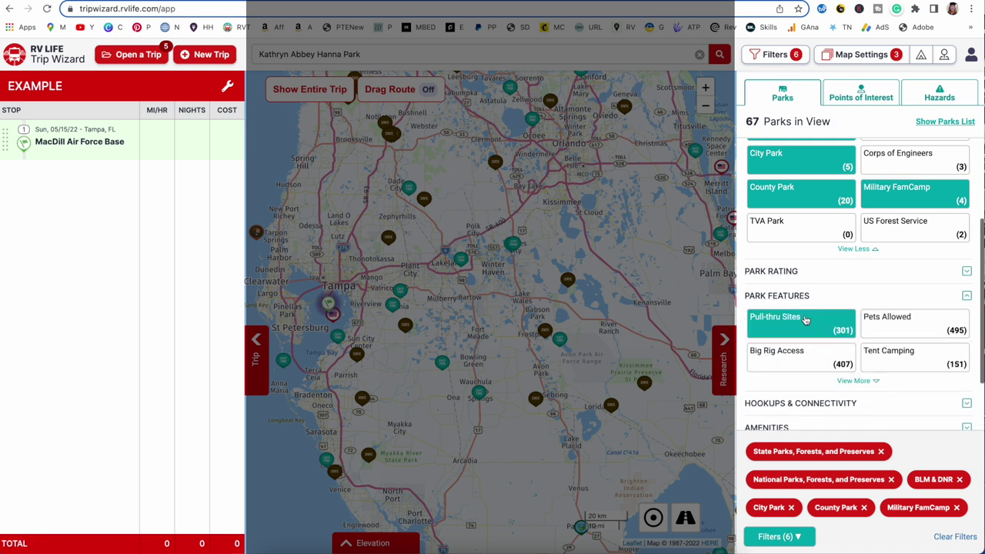
scroll(804, 319, "down", 2)
left_click(860, 320)
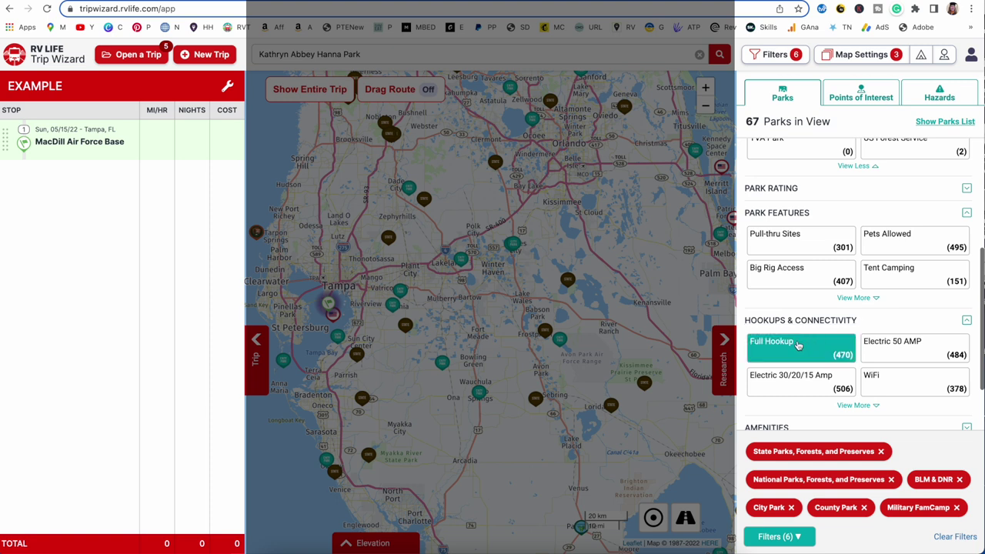
scroll(798, 345, "down", 1)
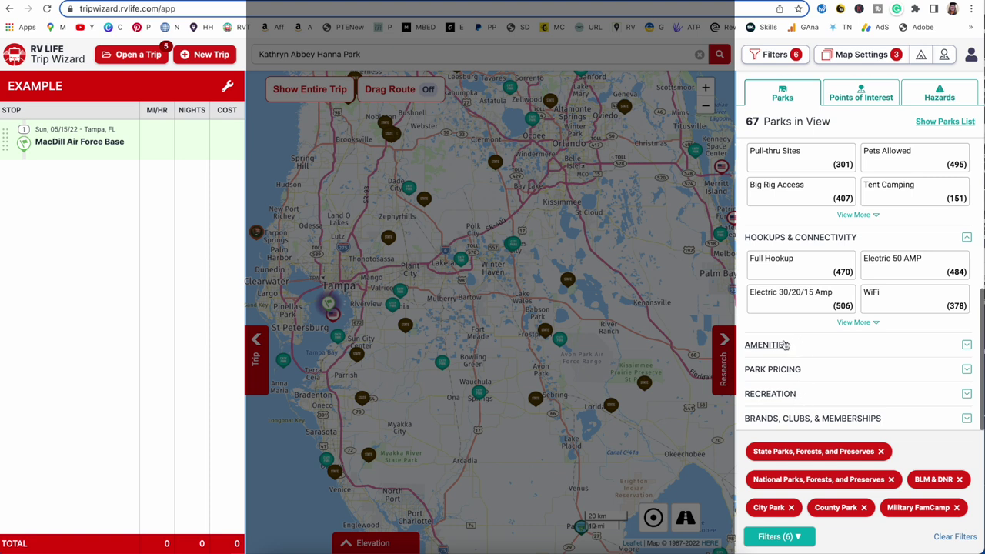
left_click(793, 420)
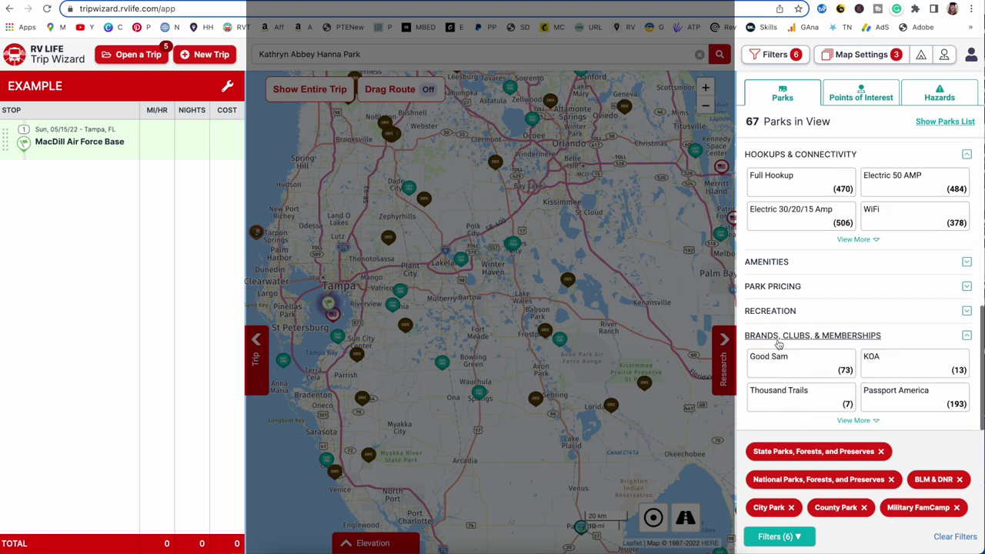
Try the Passport America and Thousand Trails membership filters and remove both again.
left_click(915, 397)
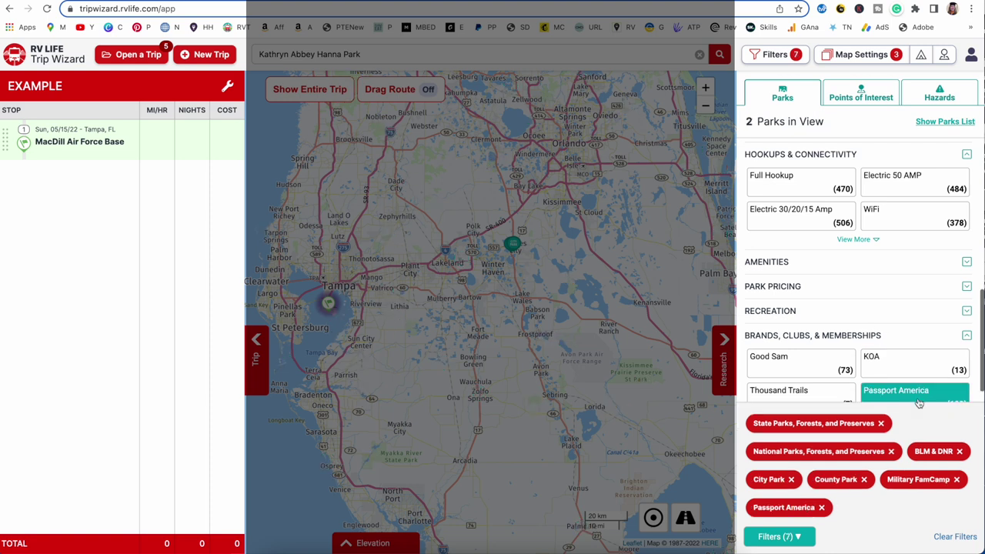
scroll(910, 351, "down", 1)
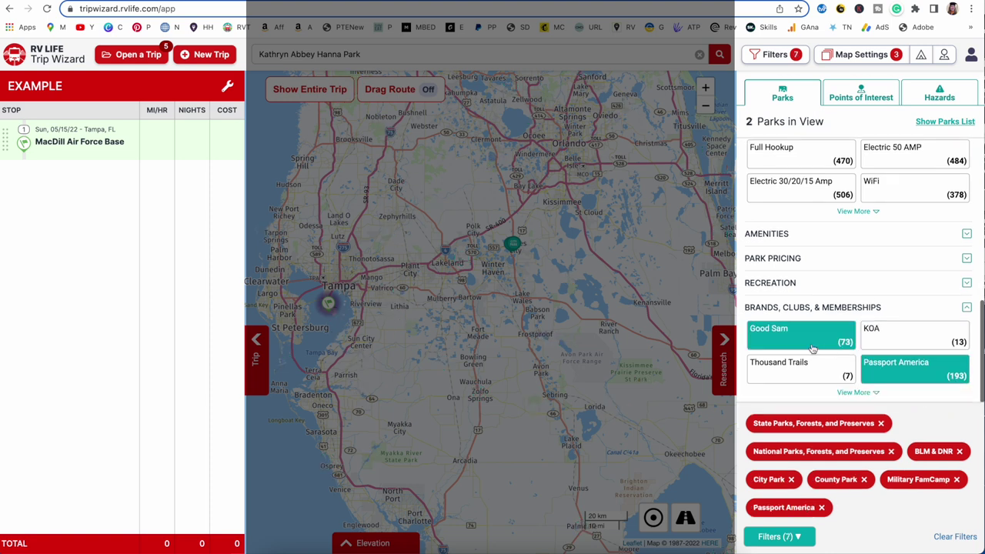
left_click(805, 368)
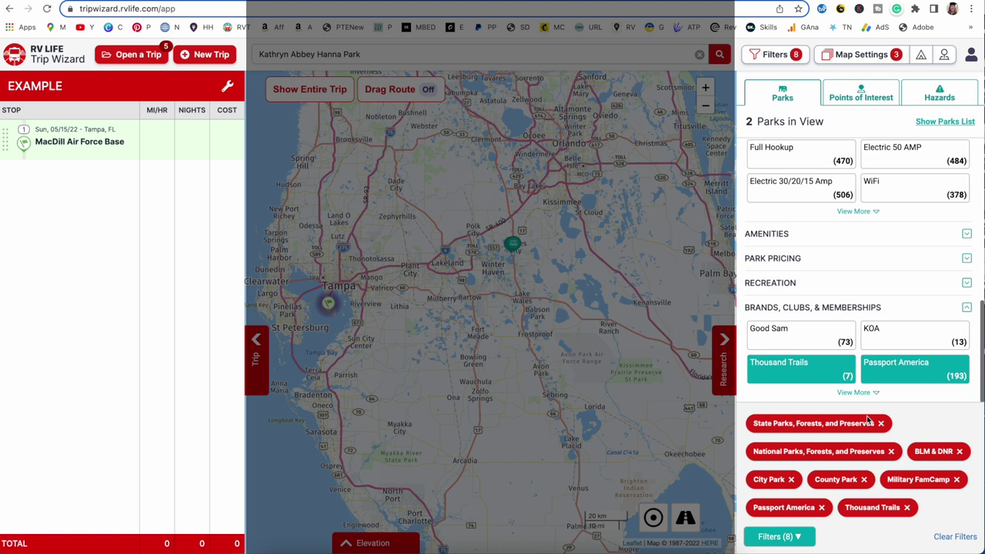
left_click(907, 508)
left_click(822, 508)
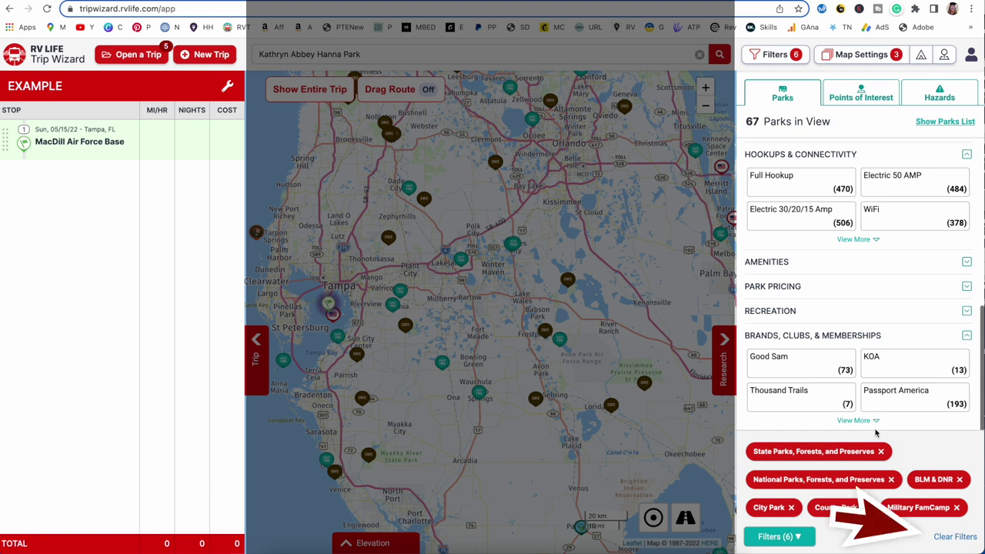
Clear all active park filters and expand the complete list of park features.
left_click(961, 539)
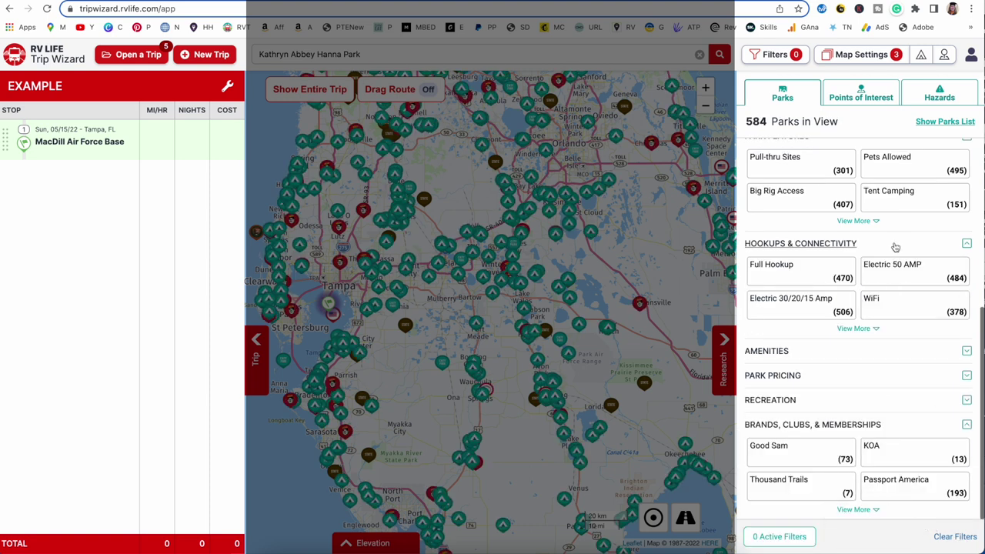
left_click(871, 222)
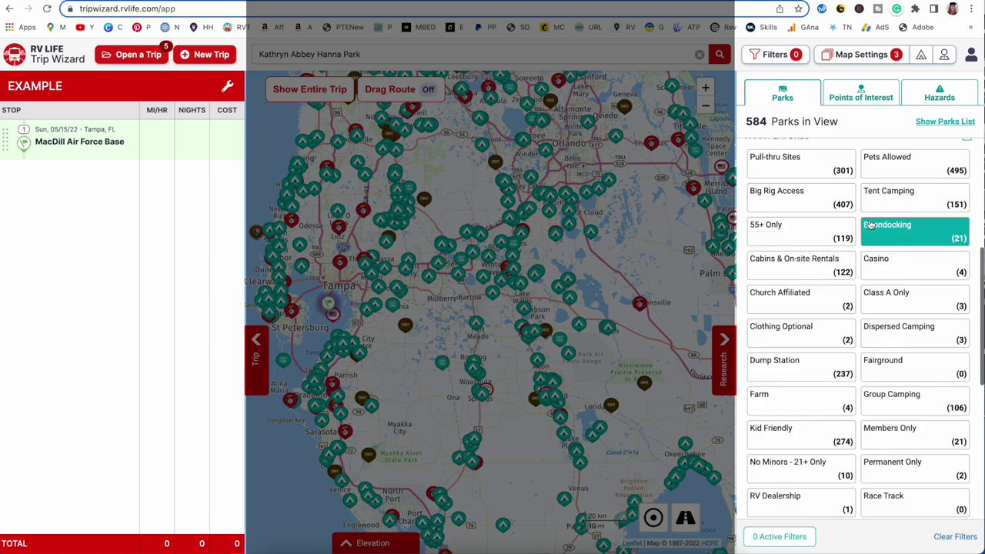
scroll(870, 224, "up", 4)
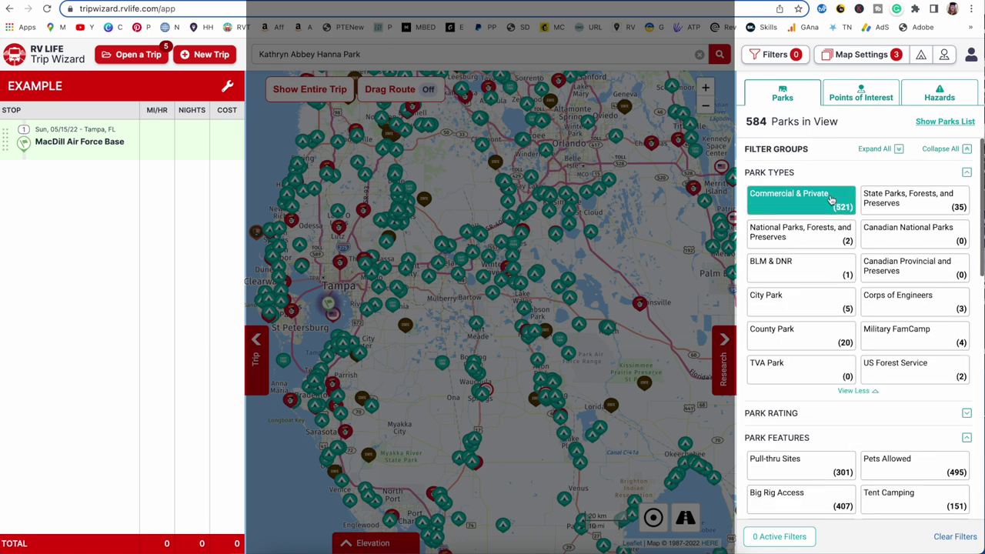
Filter the map to national parks, BLM & DNR, City Park, County Park, Corps of Engineers and state parks, and close the research view.
left_click(814, 229)
left_click(815, 275)
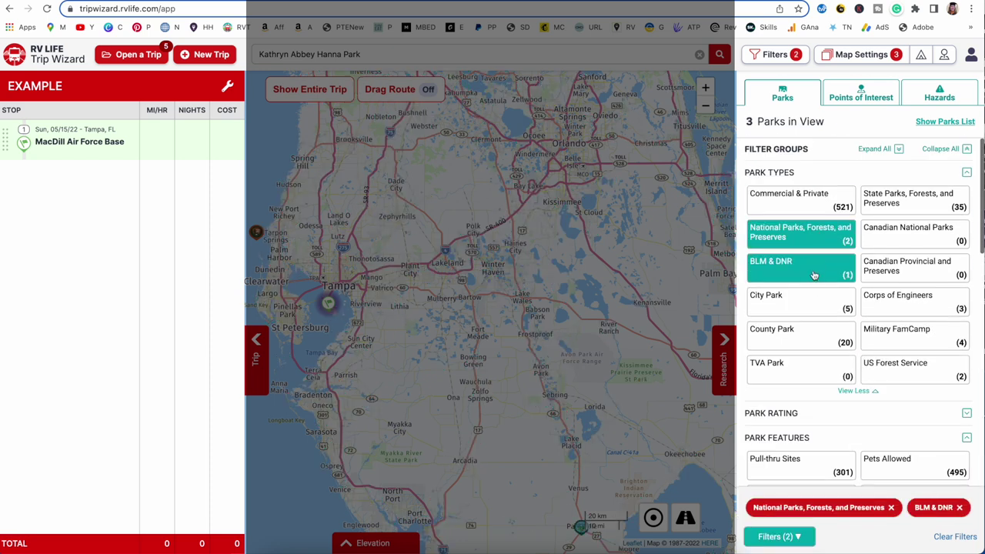
left_click(814, 309)
left_click(815, 337)
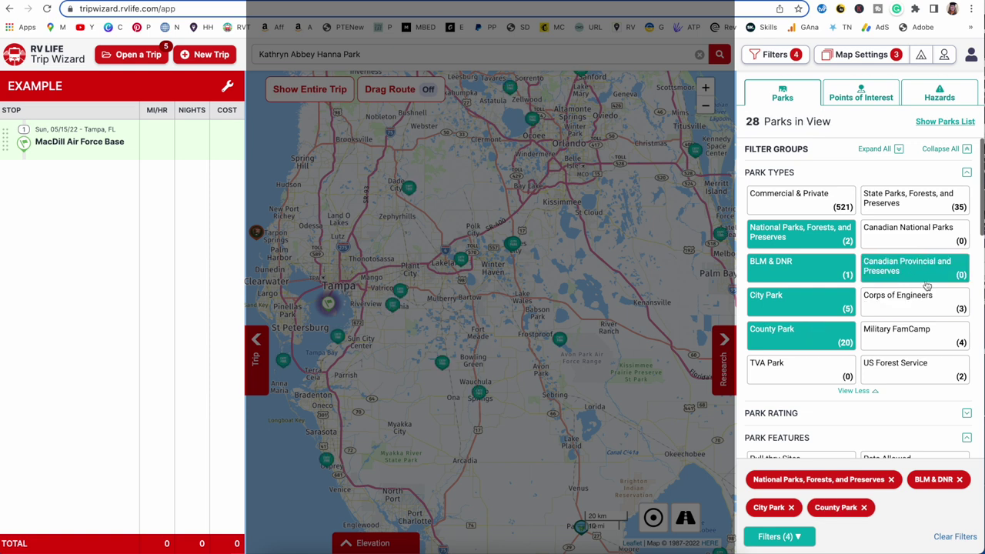
left_click(926, 304)
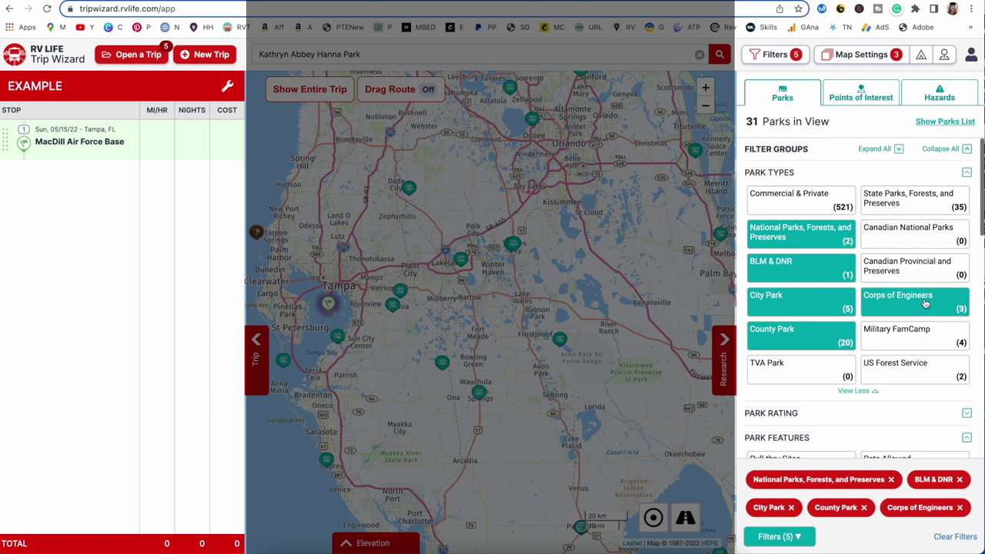
left_click(912, 199)
left_click(732, 340)
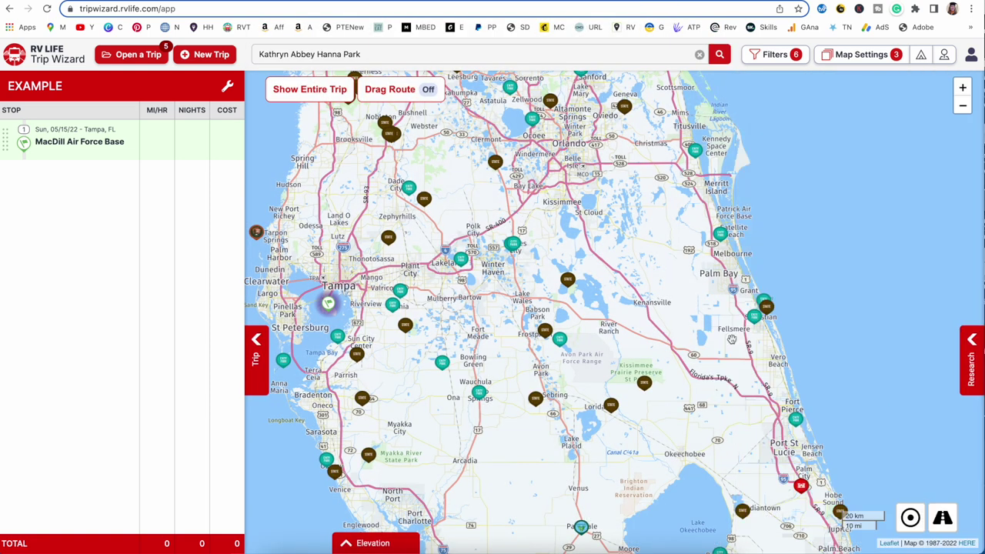
View the map summary of Hardee Lakes County Park near Bowling Green, including what its mileage refers to.
left_click_drag(539, 369, 522, 371)
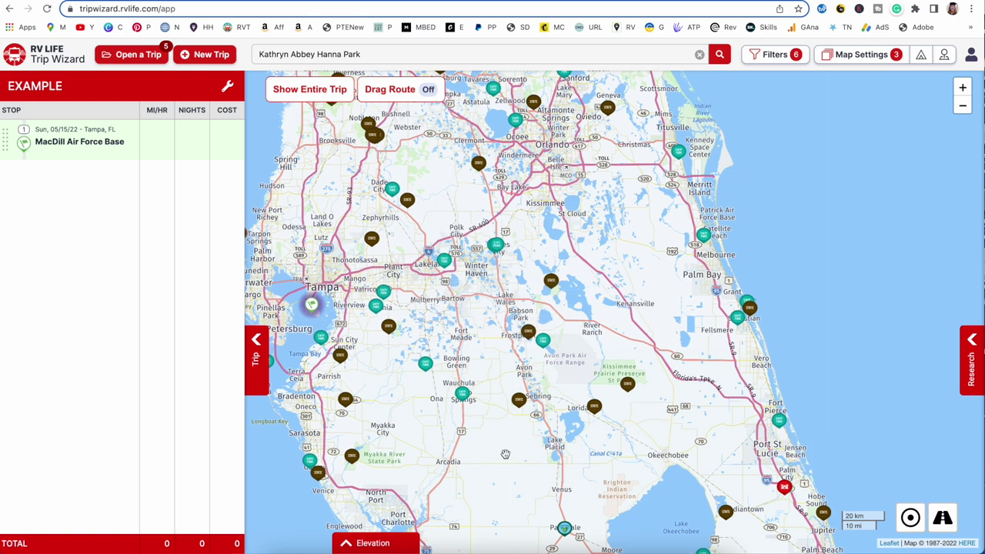
left_click(425, 367)
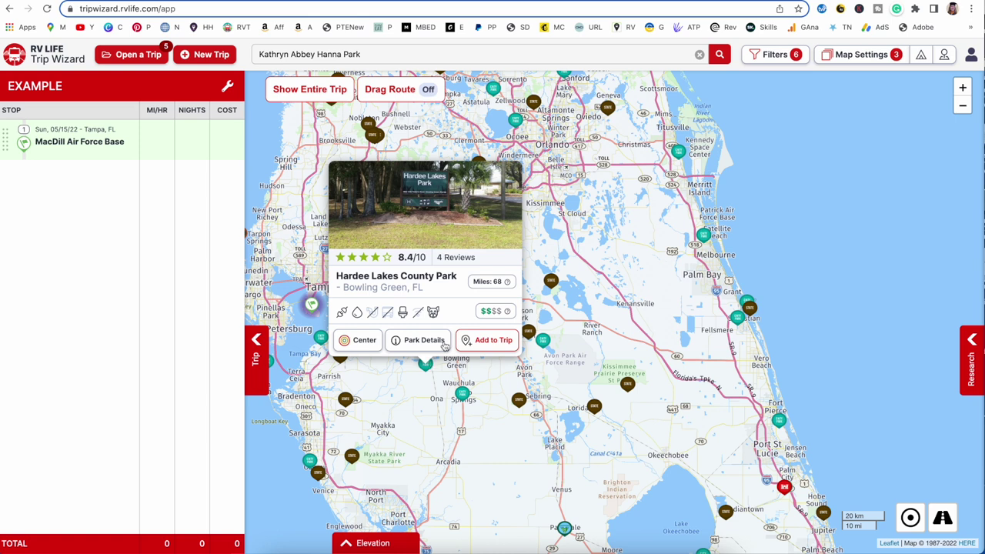
mouse_move(494, 286)
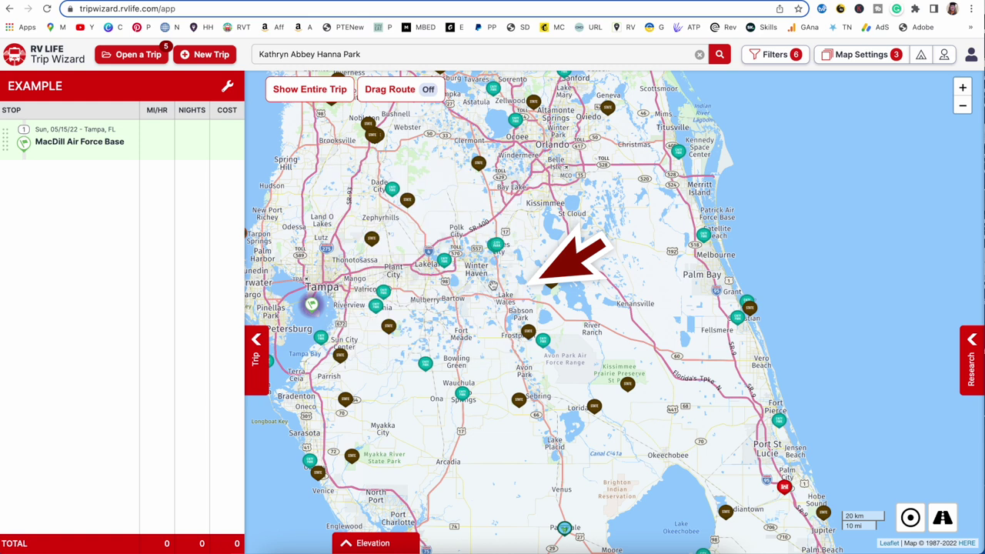
left_click(429, 362)
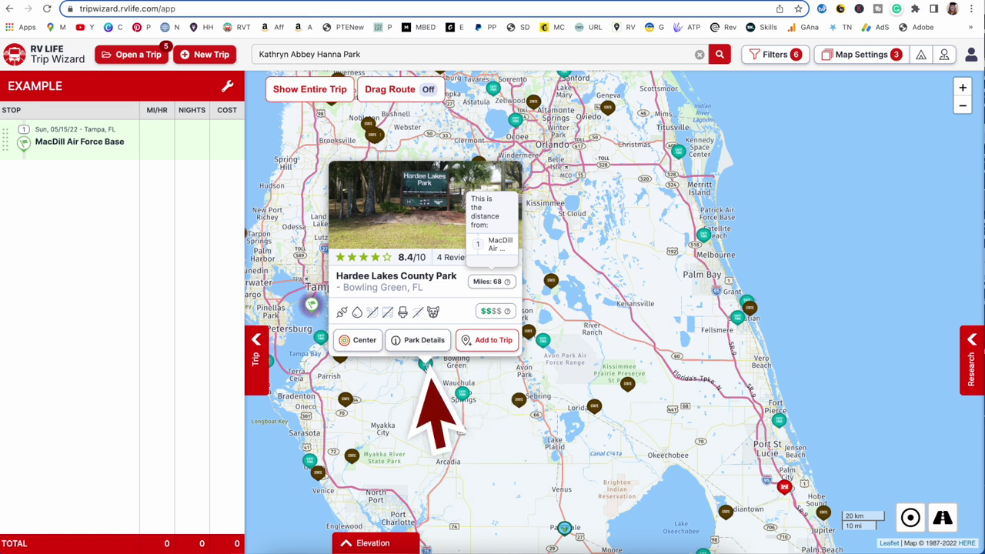
Open the Hardee Lakes County Park details and look through its overview, features, reviews, tips and Q&A, and weather.
left_click(424, 340)
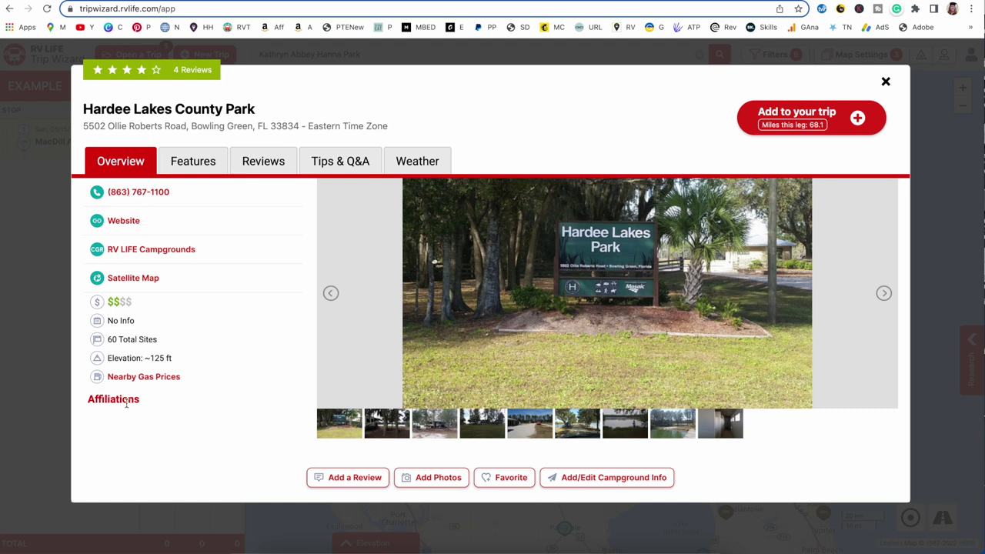
left_click(197, 162)
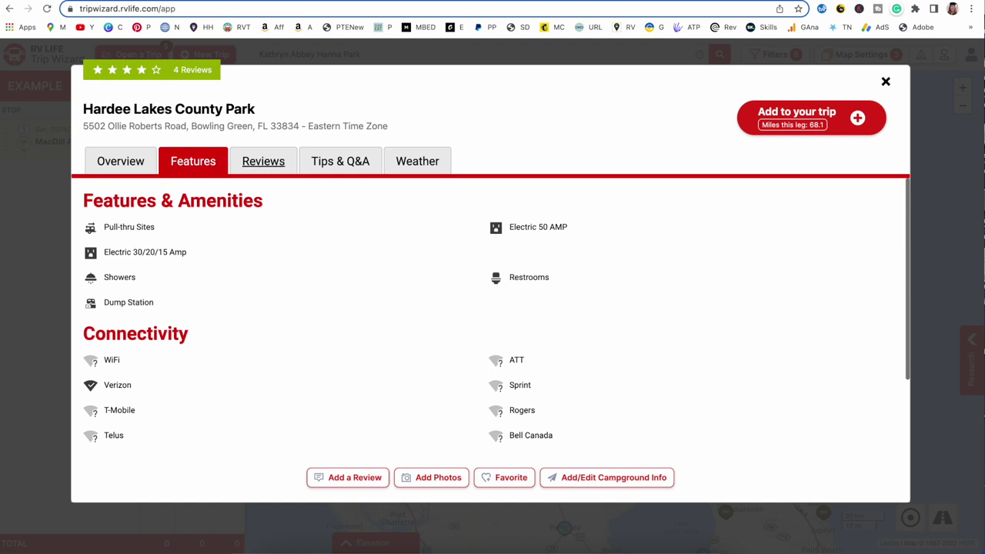
left_click(275, 169)
scroll(279, 332, "down", 5)
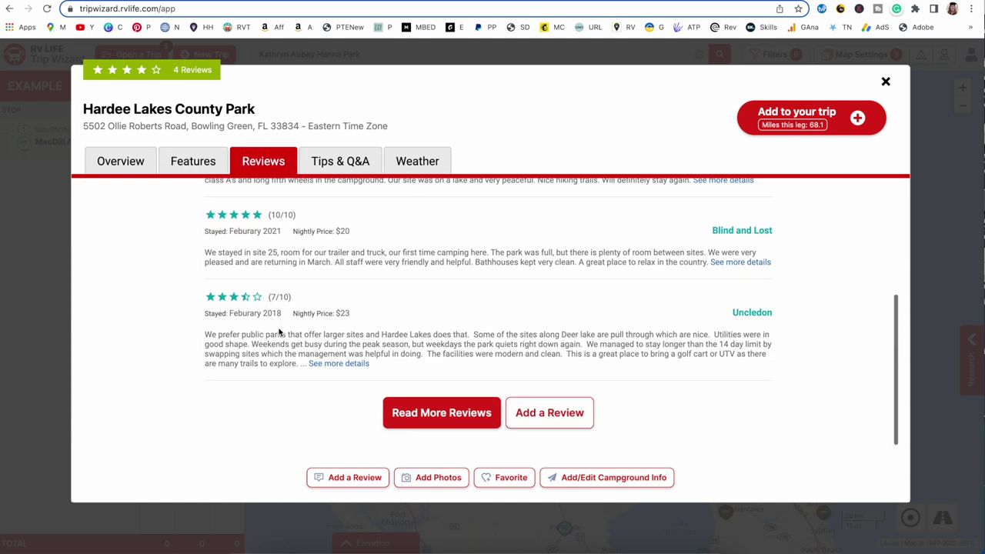
left_click(340, 161)
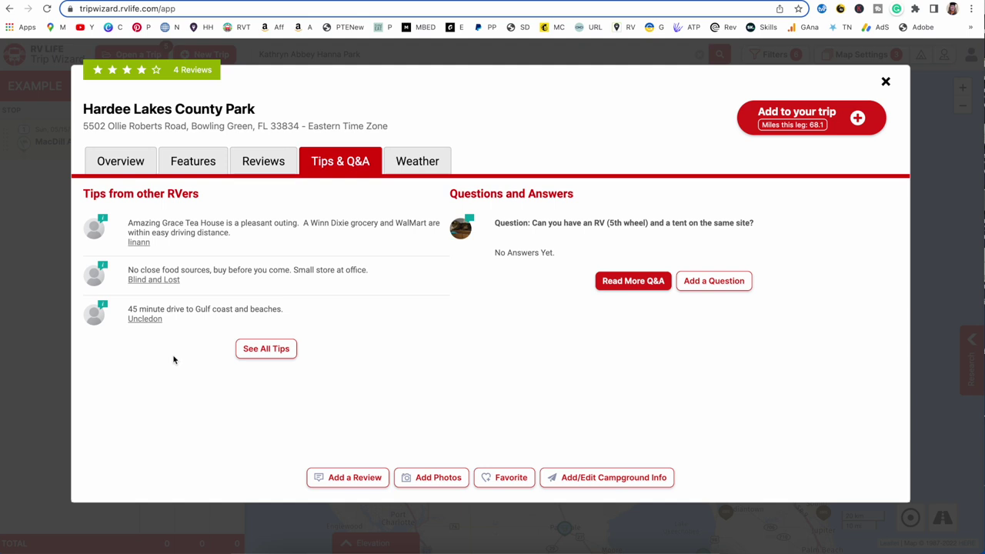
left_click(414, 166)
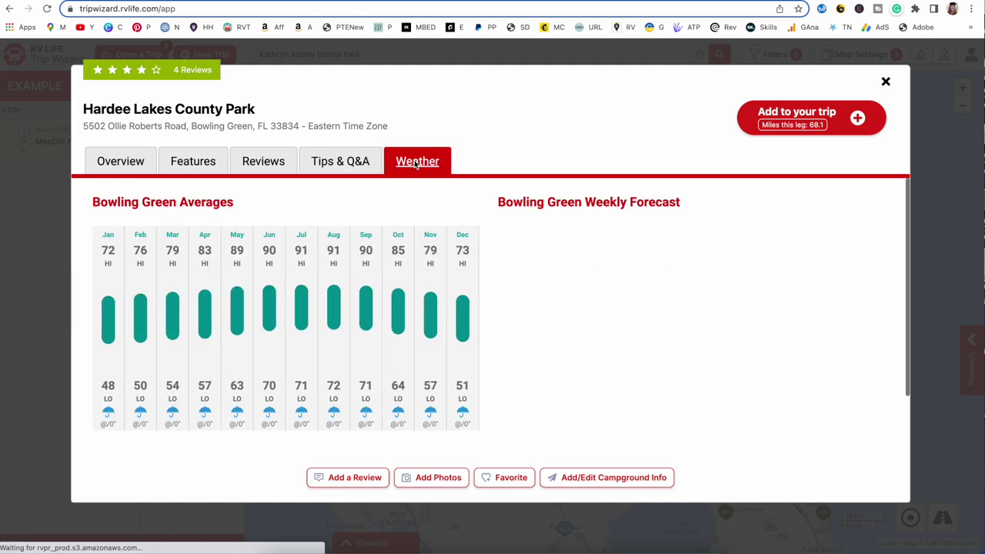
Return to the Hardee Lakes County Park reviews and read through to the end of the list.
left_click(267, 166)
scroll(264, 319, "down", 3)
scroll(264, 319, "down", 2)
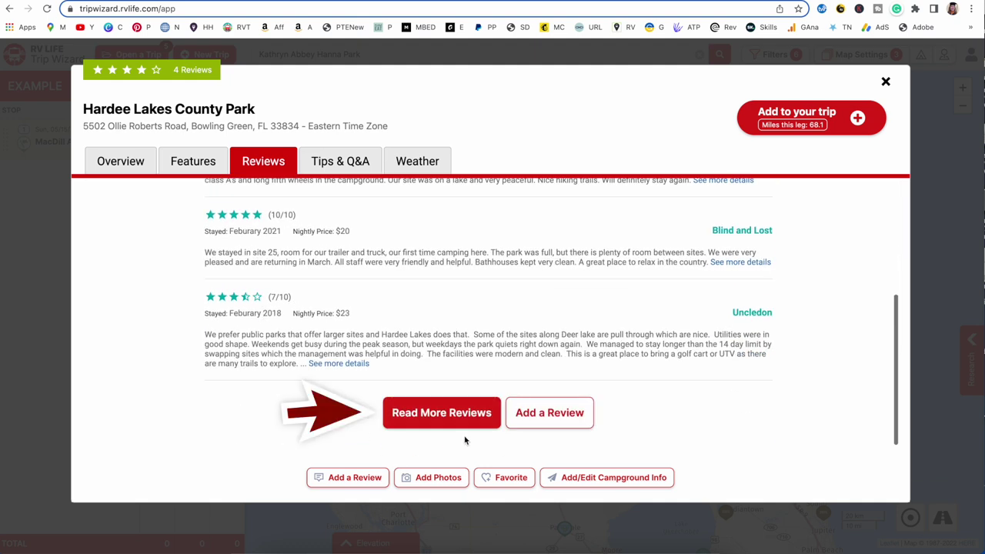
Open the full reviews of Hardee Lakes County Park on the RV LIFE Campgrounds site and look through the park's page.
left_click(478, 416)
scroll(969, 303, "down", 5)
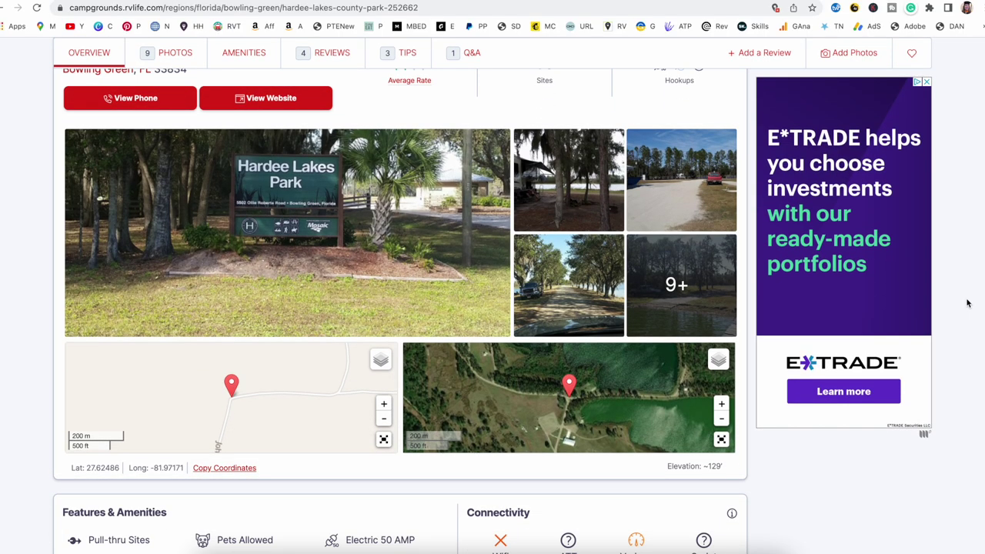
scroll(968, 304, "down", 5)
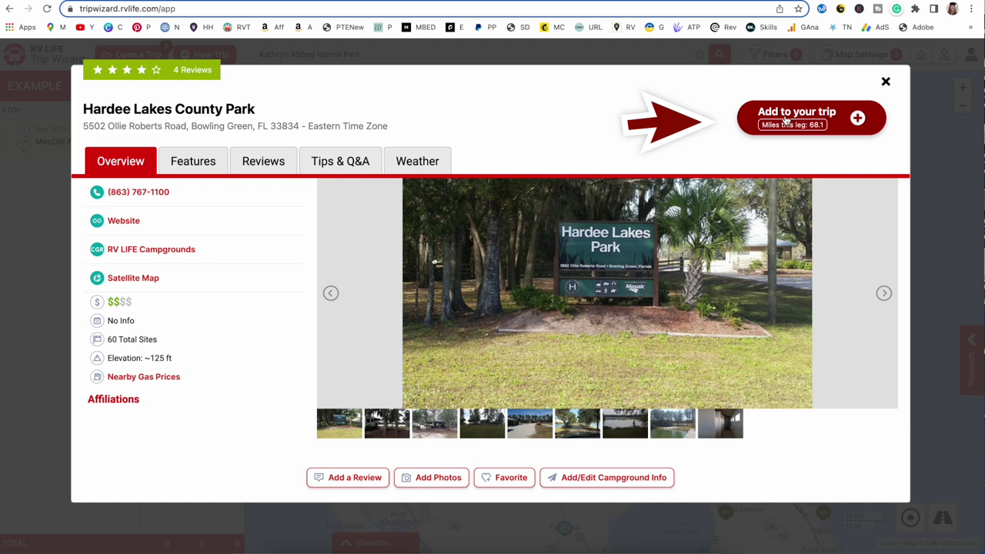
Add Hardee Lakes County Park to the trip for 5 nights, placed after the last stop.
left_click(842, 119)
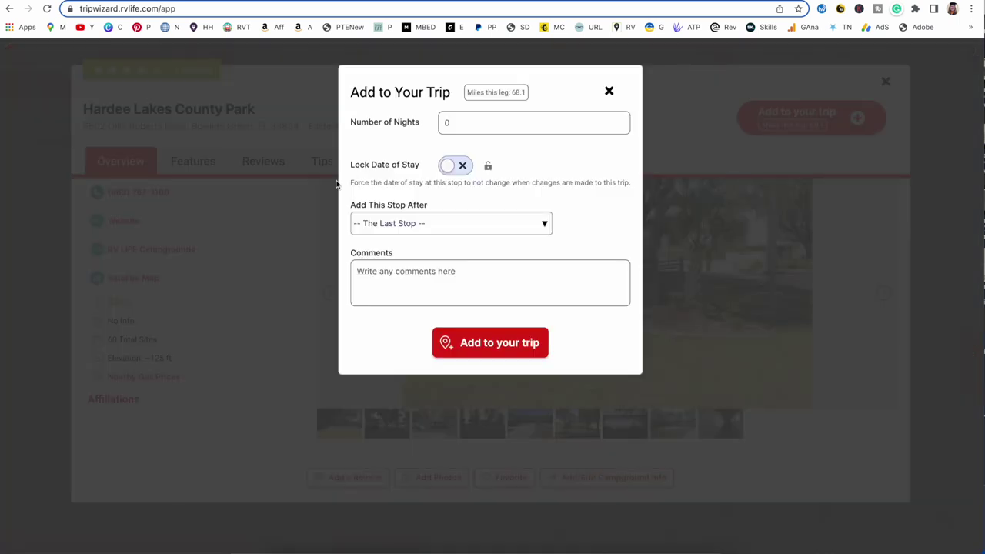
left_click(464, 123)
type("5")
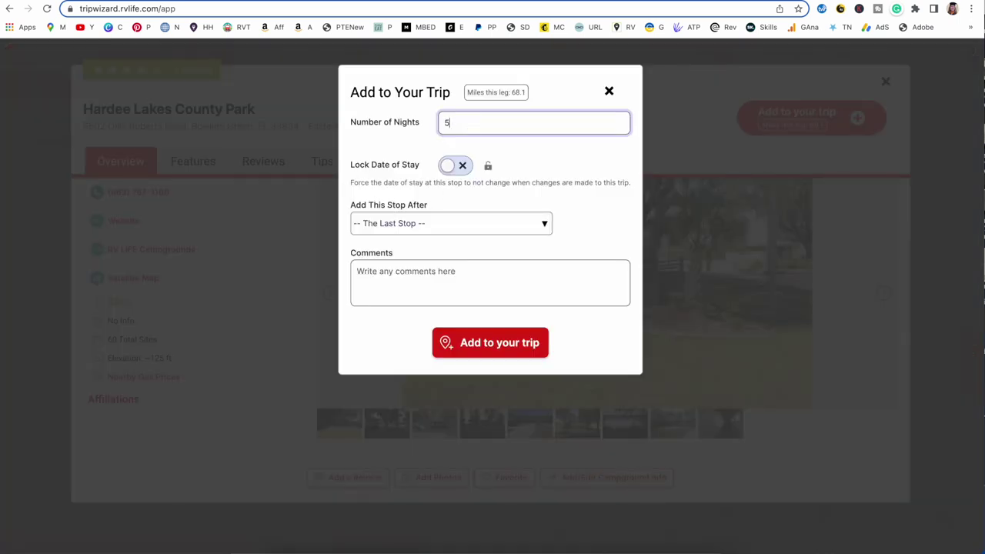
left_click(427, 223)
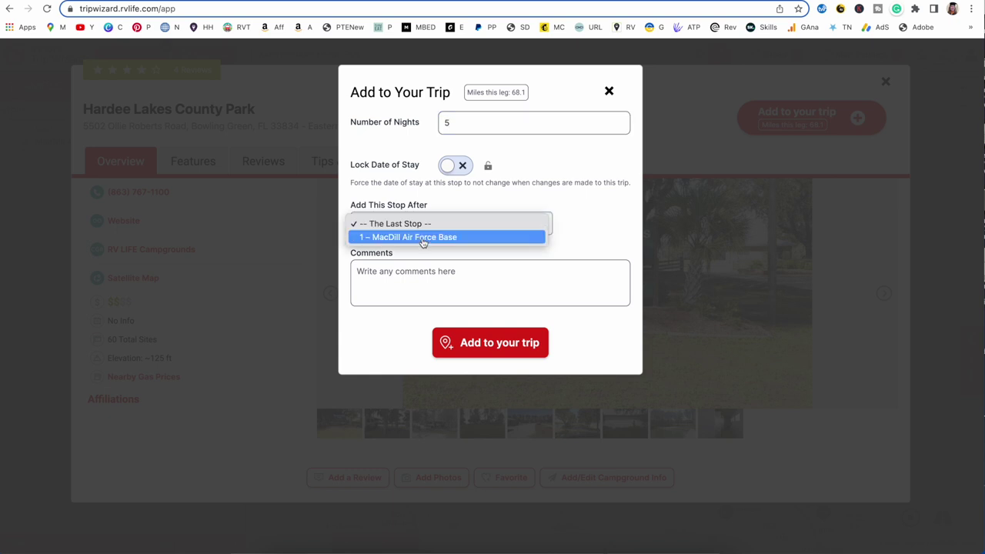
left_click(424, 224)
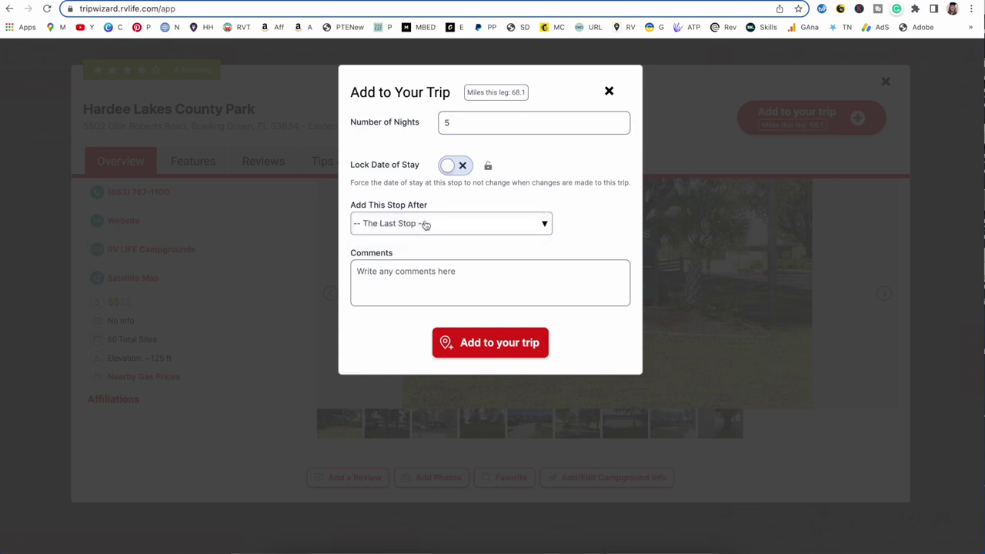
left_click(489, 348)
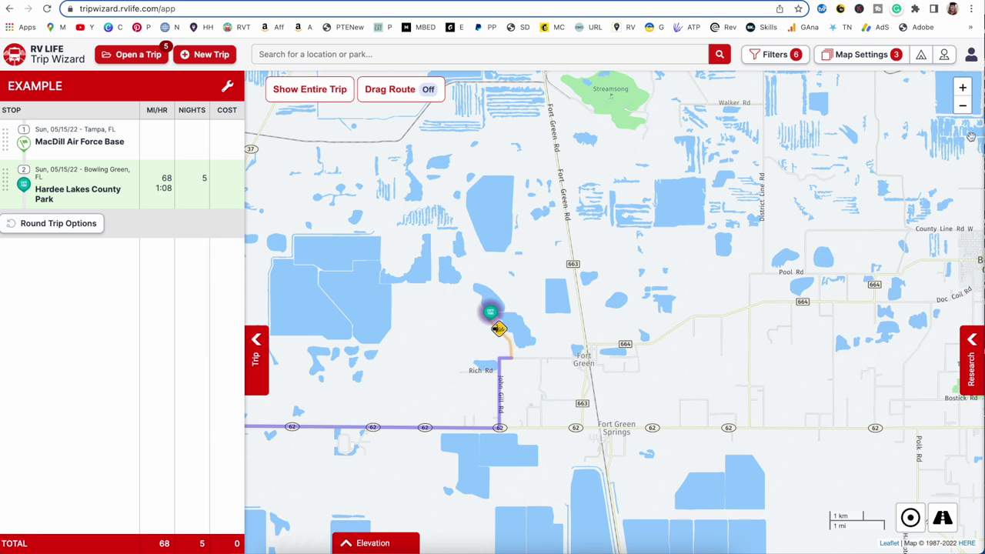
Find Manatee Hammock Campground near Titusville on the map and add it to the trip for 7 nights after the last stop.
left_click(962, 106)
left_click(962, 105)
left_click(962, 106)
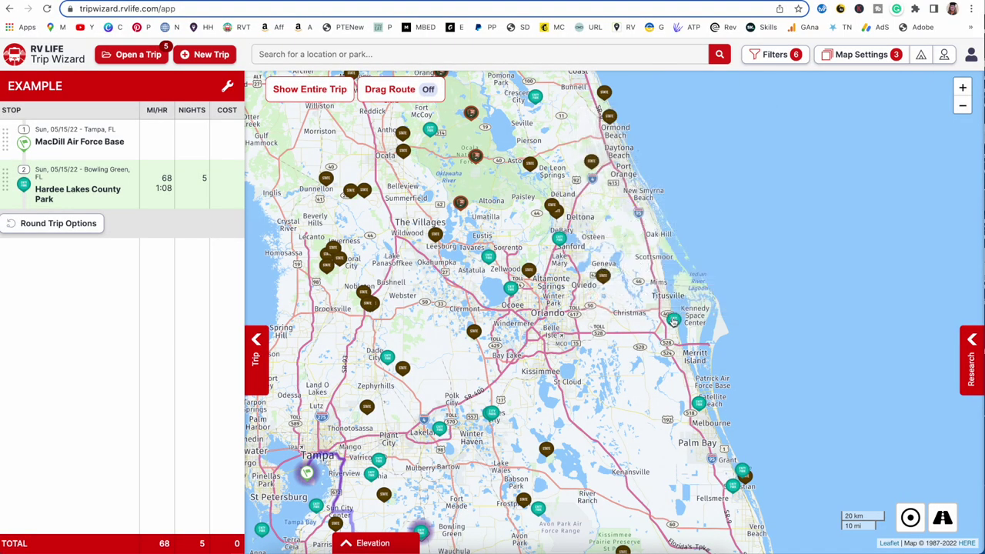
mouse_move(674, 324)
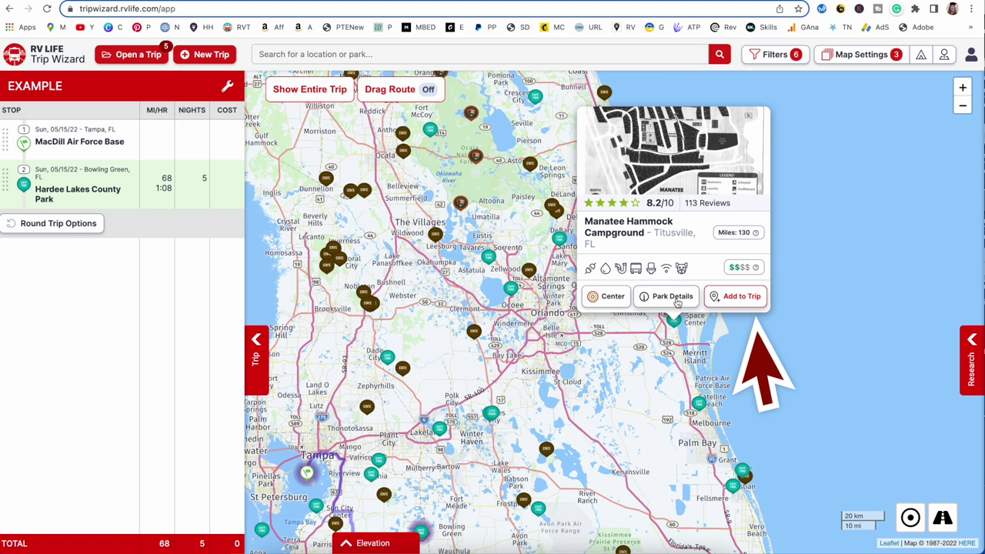
left_click(738, 298)
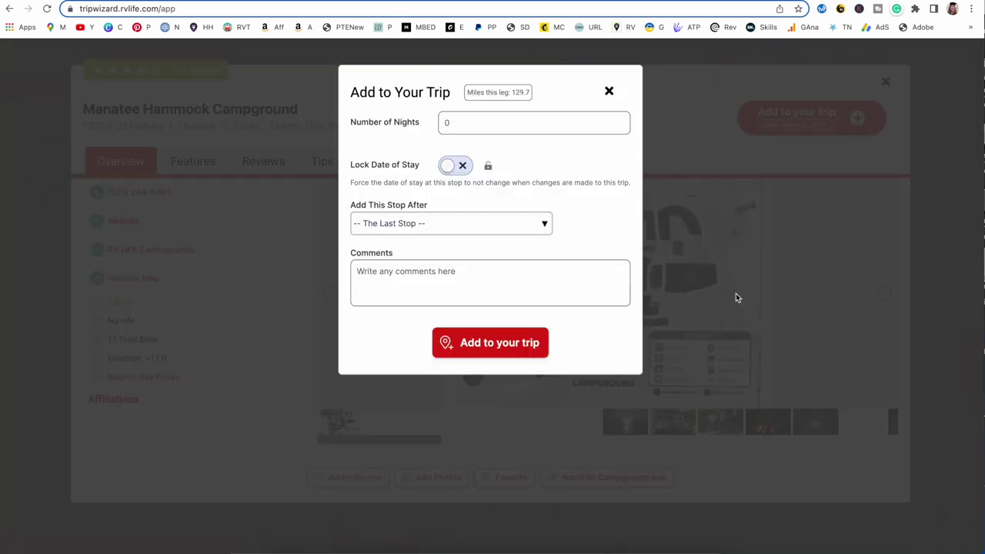
left_click(532, 121)
type("7")
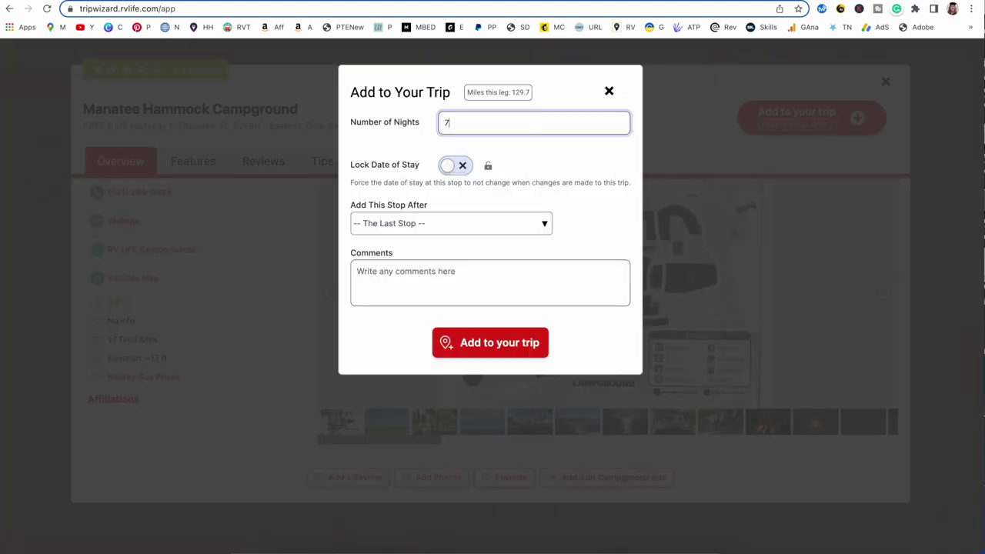
left_click(401, 226)
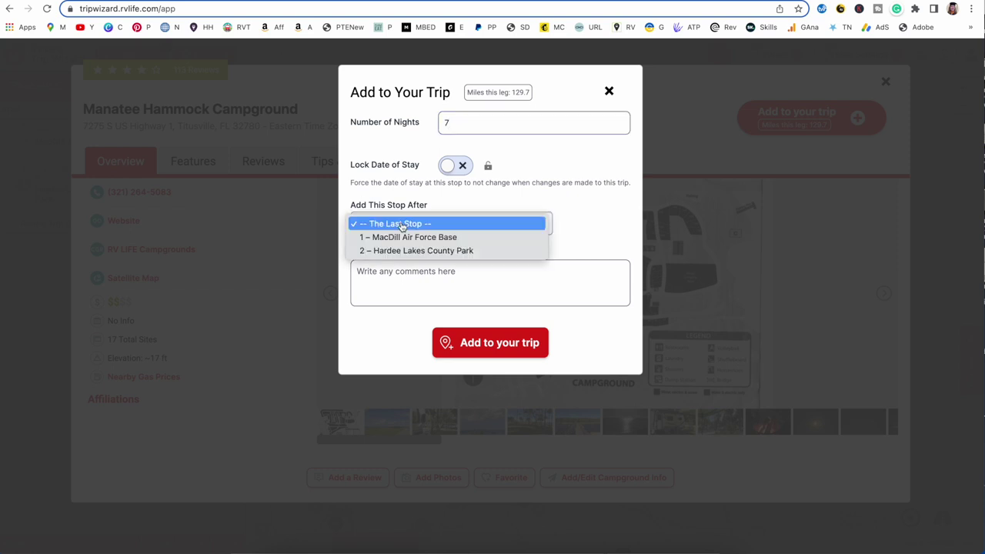
left_click(477, 352)
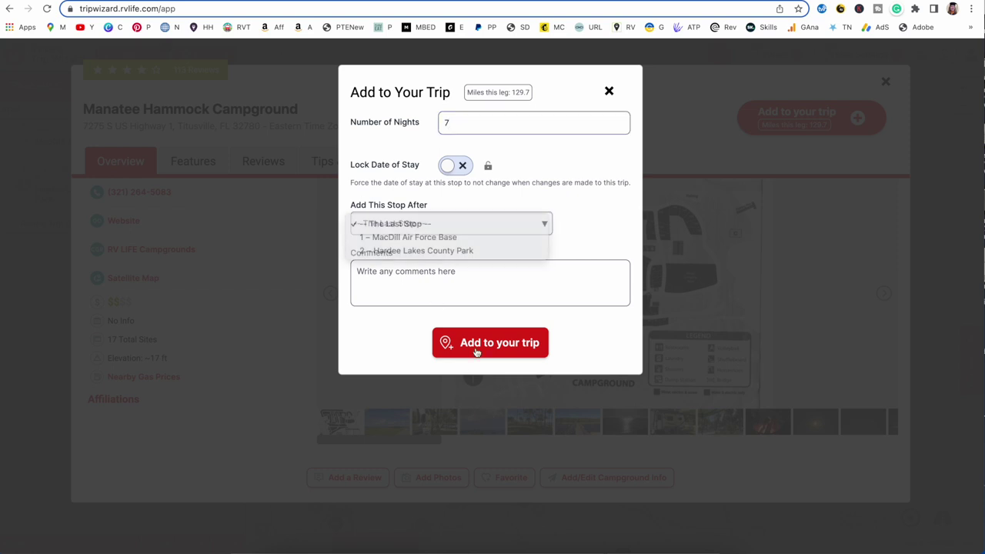
left_click(478, 344)
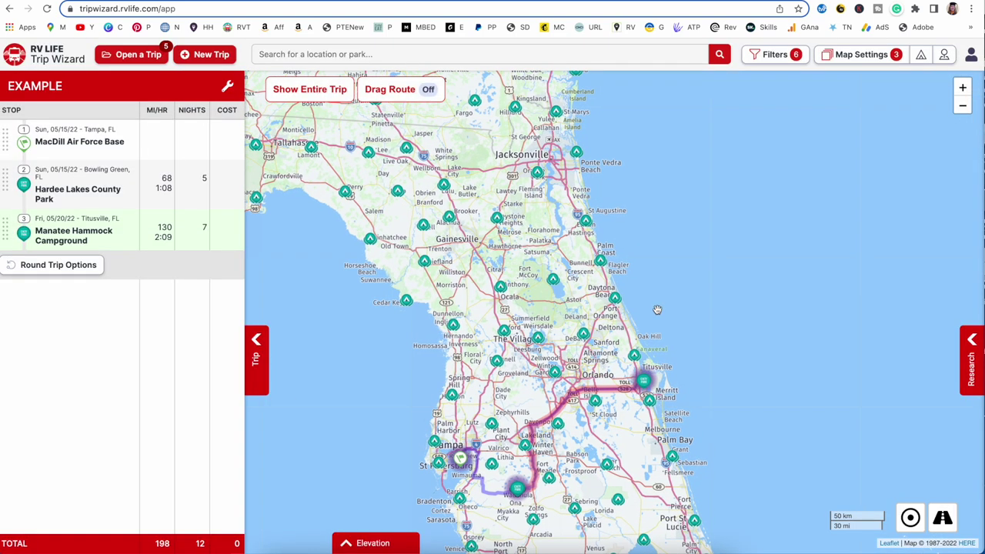
Locate Kathryn Abbey Hanna Park near Jacksonville on the map and add it as the last stop for 7 nights.
left_click_drag(564, 213, 575, 316)
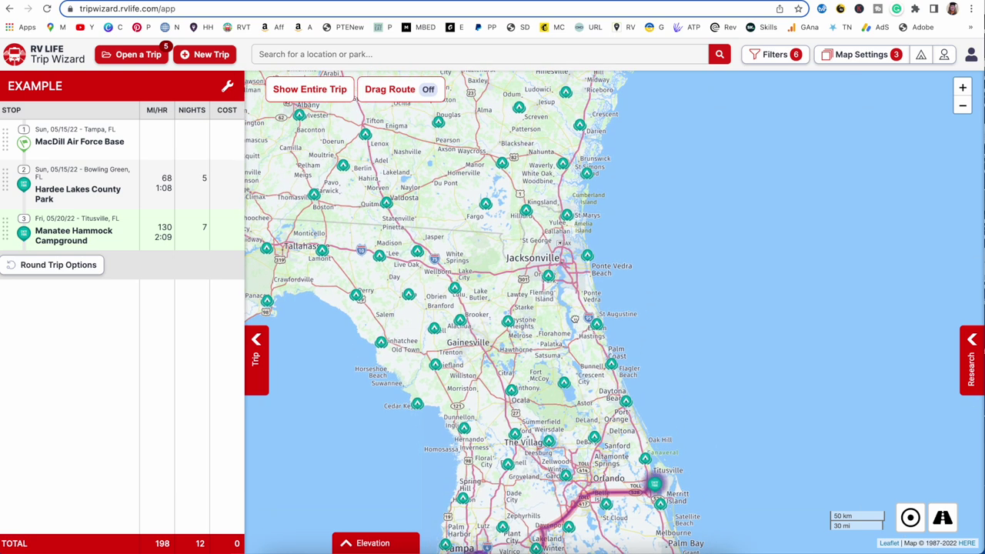
left_click(588, 257)
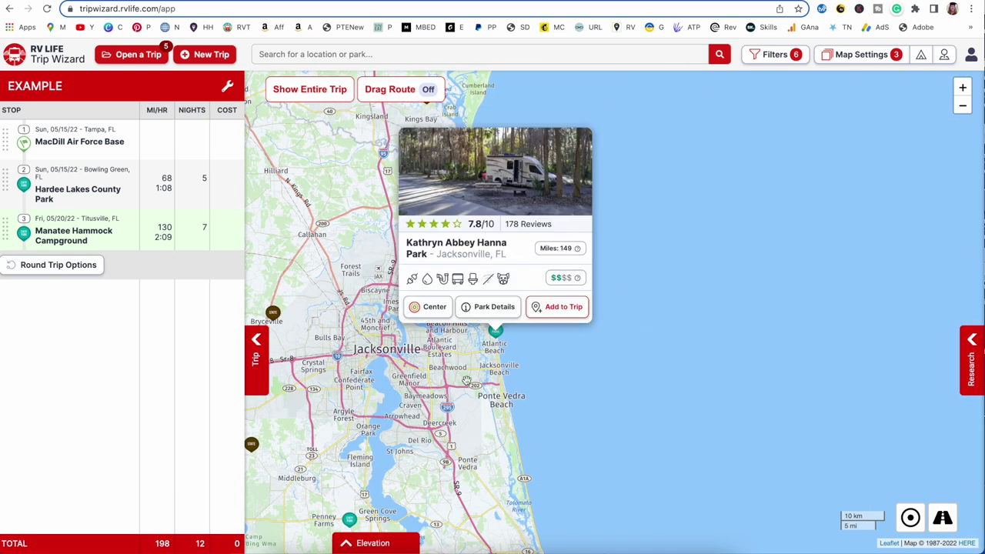
left_click(498, 333)
left_click(498, 310)
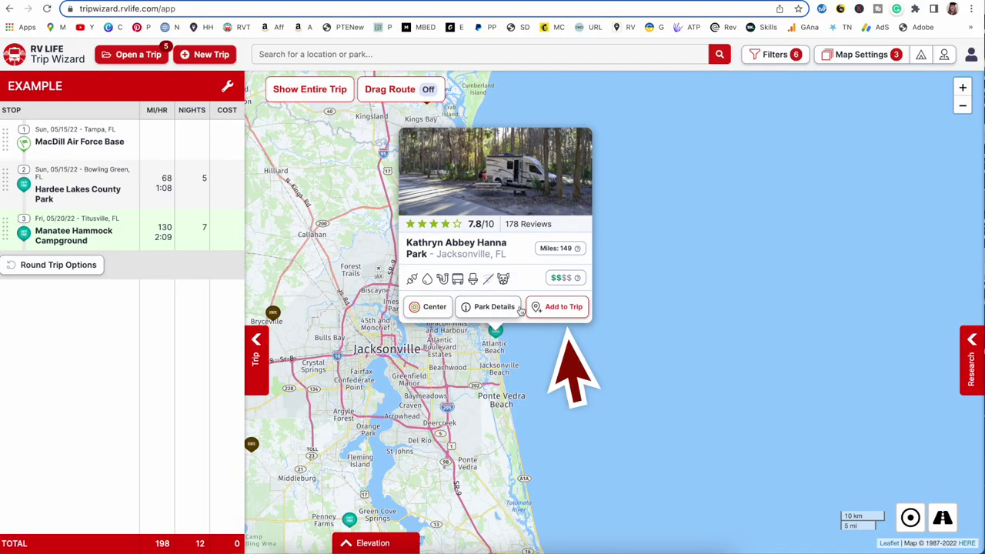
left_click(566, 307)
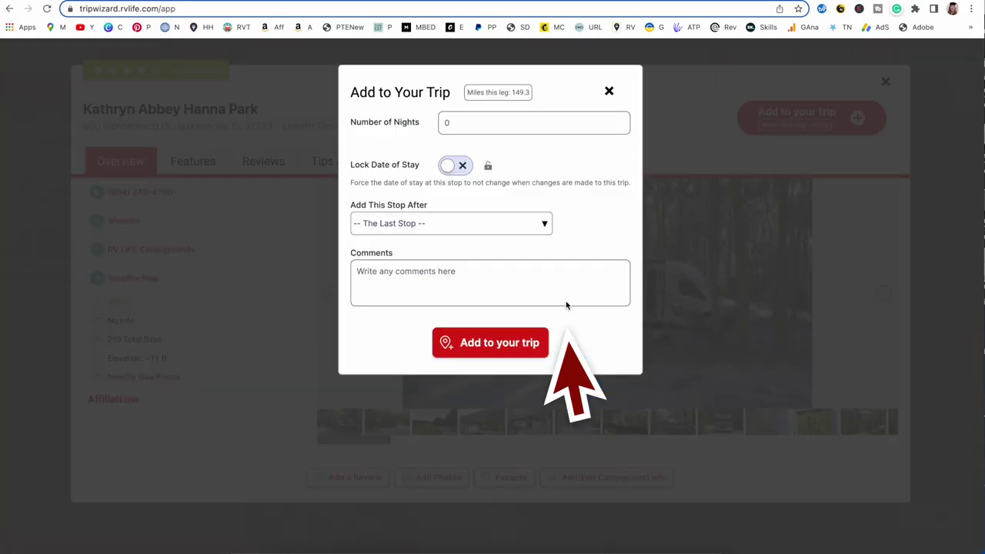
left_click(459, 126)
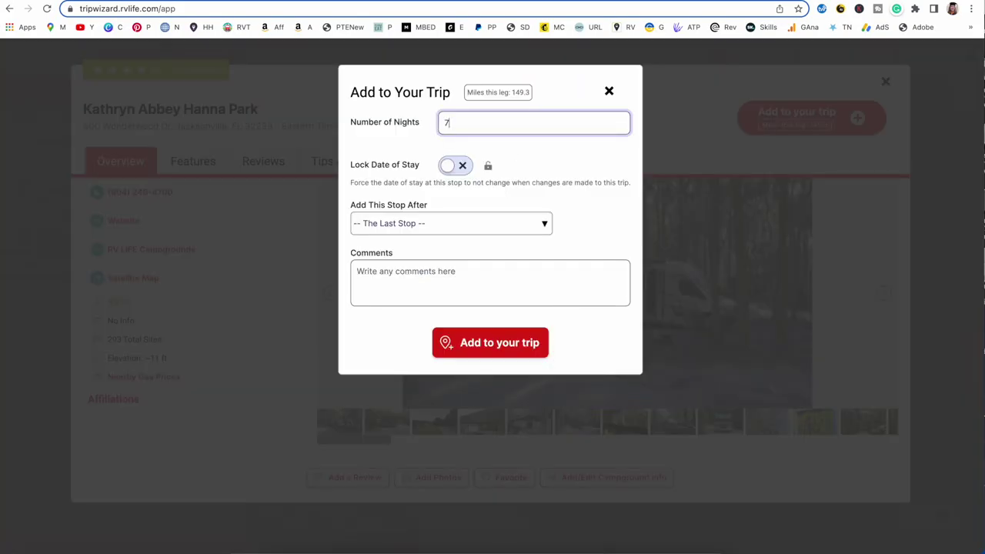
type("7")
left_click(490, 343)
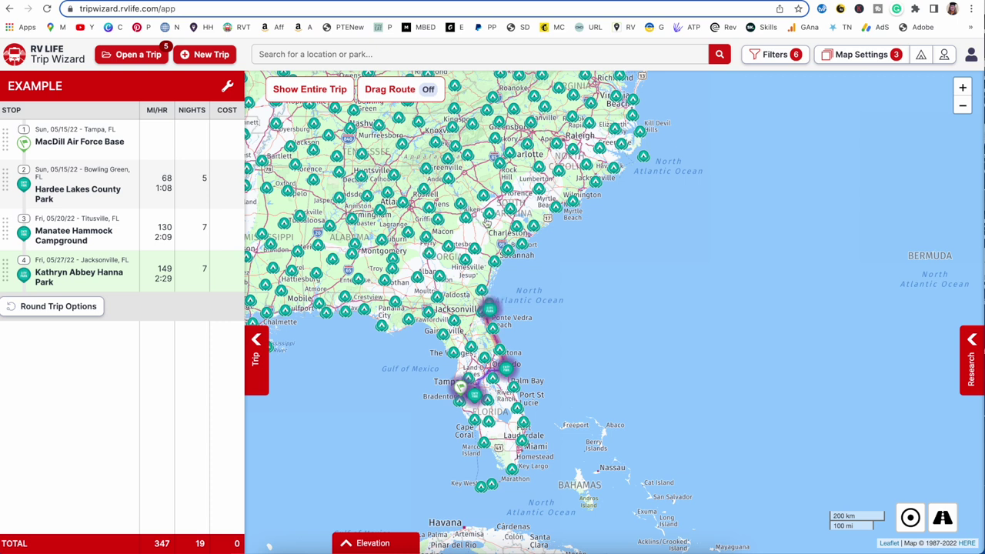
Locate Blythe Island Regional Park Campground near Brunswick, GA, on the map and add it as the last stop for 5 nights.
scroll(486, 223, "up", 4)
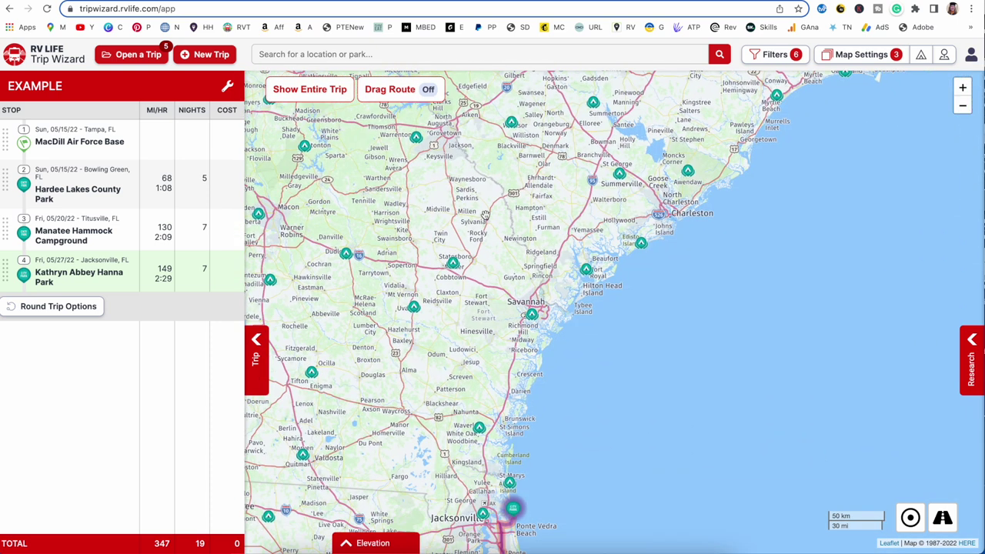
scroll(497, 257, "up", 2)
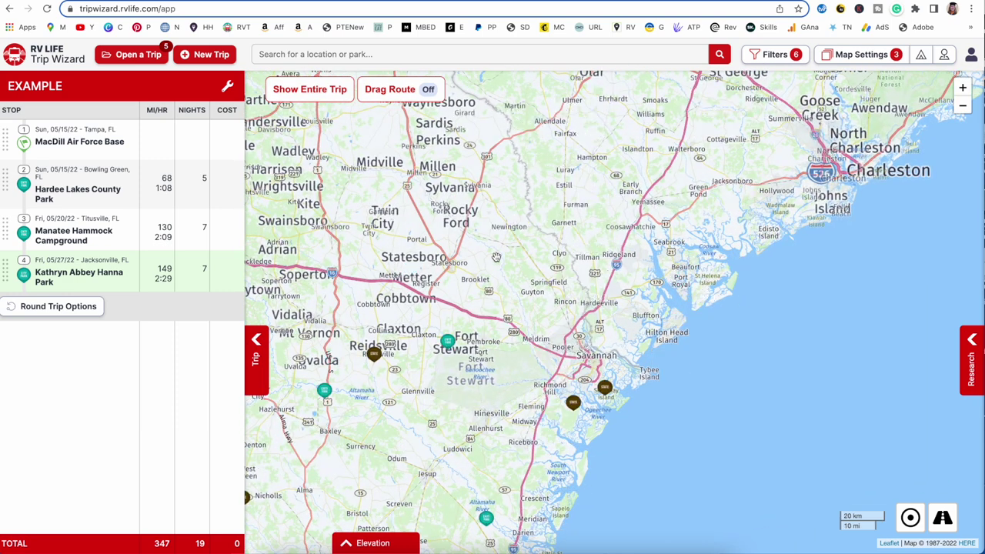
left_click_drag(497, 257, 496, 80)
left_click(506, 389)
left_click_drag(506, 388, 509, 174)
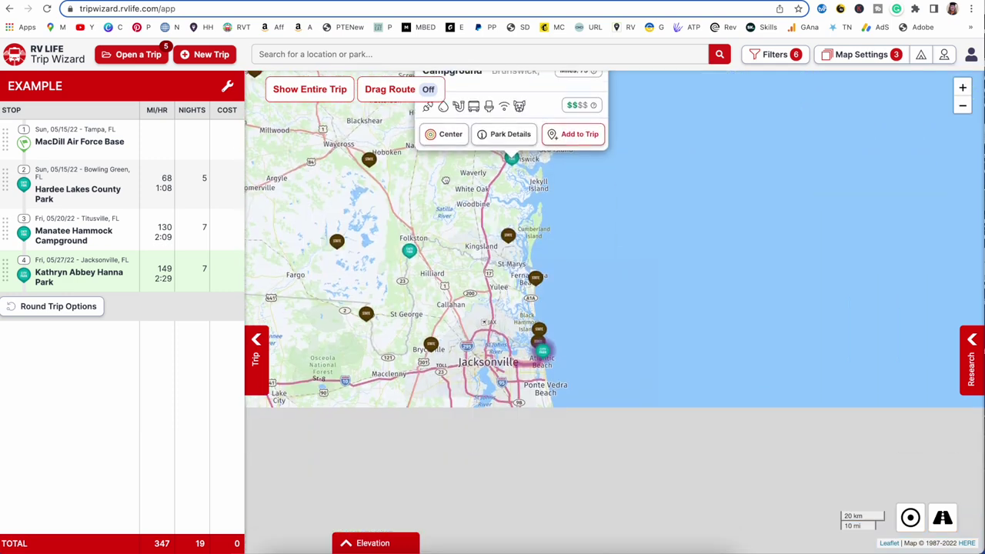
left_click(544, 339)
mouse_move(542, 350)
left_mouse_down()
mouse_move(700, 413)
mouse_move(714, 449)
mouse_move(712, 540)
left_mouse_up()
left_click(681, 353)
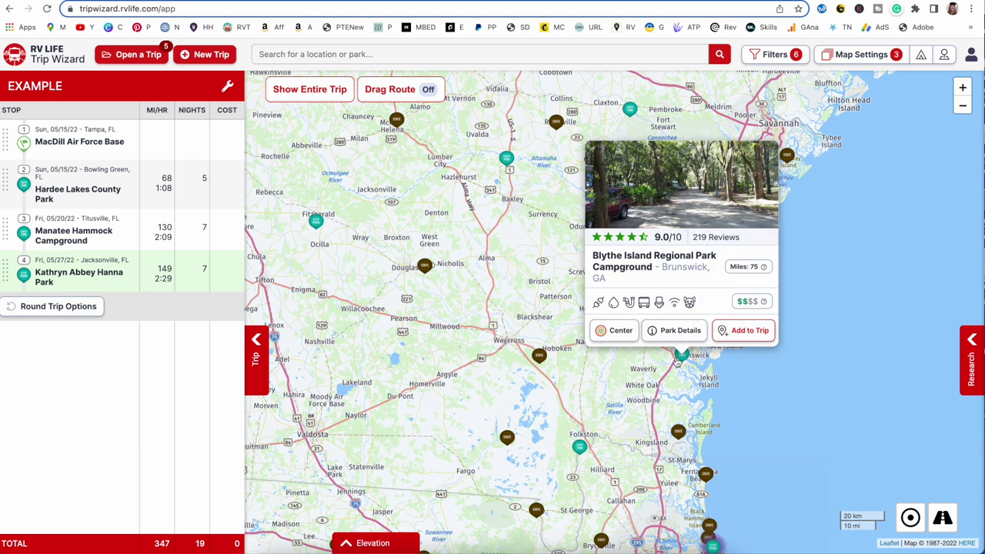
left_click(744, 330)
type("5")
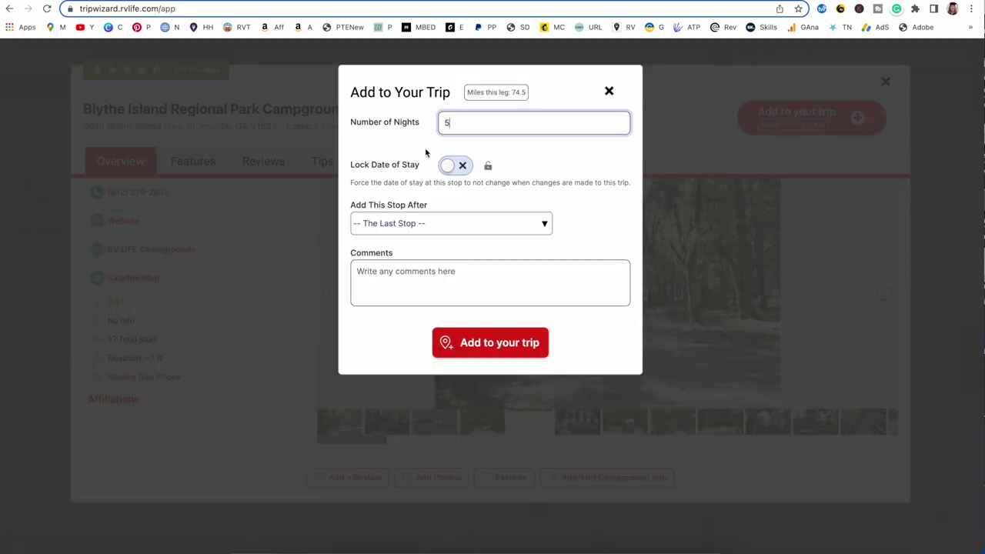
left_click(508, 343)
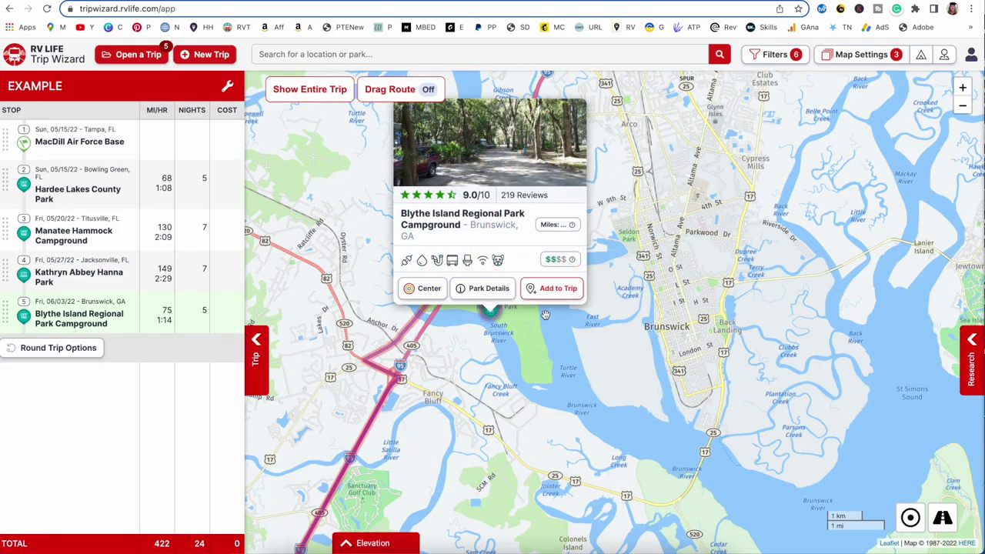
Search for the Cracker Barrel Old Country Store in Savannah, GA, and show it on the map.
scroll(623, 343, "down", 3)
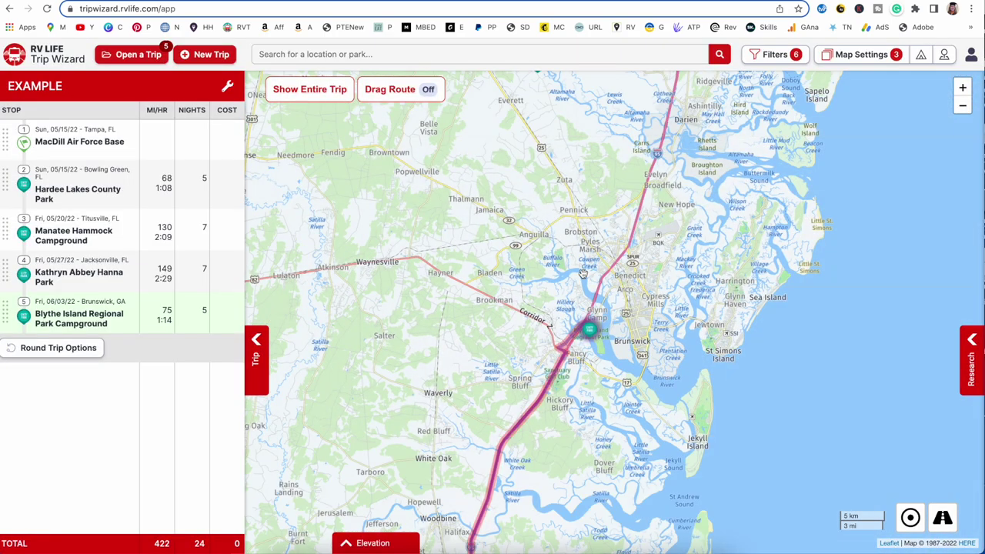
scroll(541, 222, "down", 1)
left_click_drag(539, 225, 488, 361)
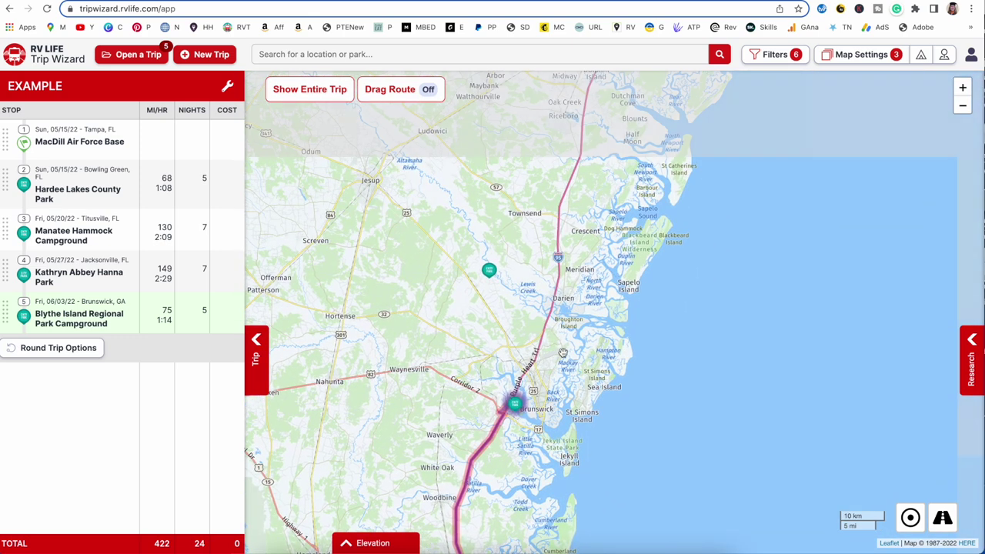
scroll(560, 336, "down", 1)
scroll(541, 237, "down", 2)
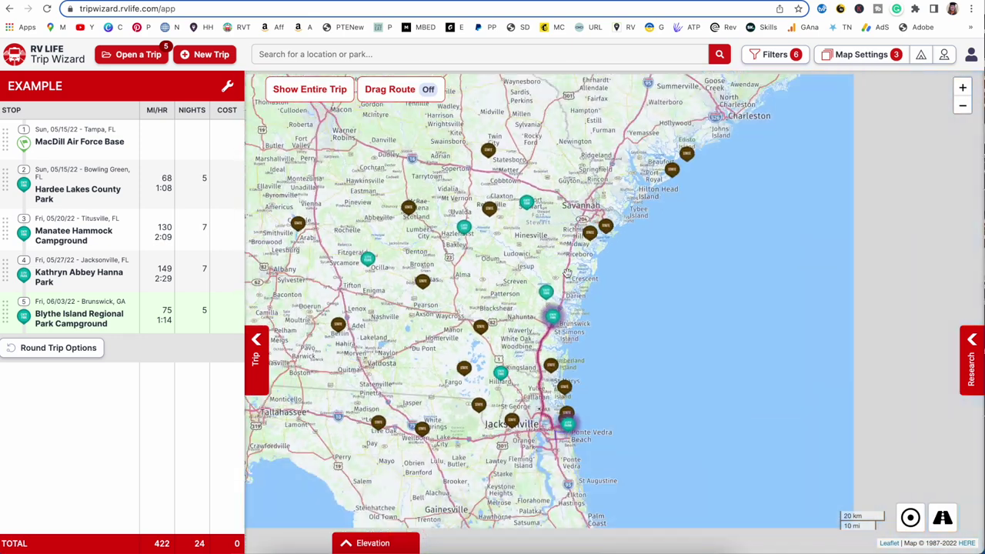
scroll(541, 237, "up", 1)
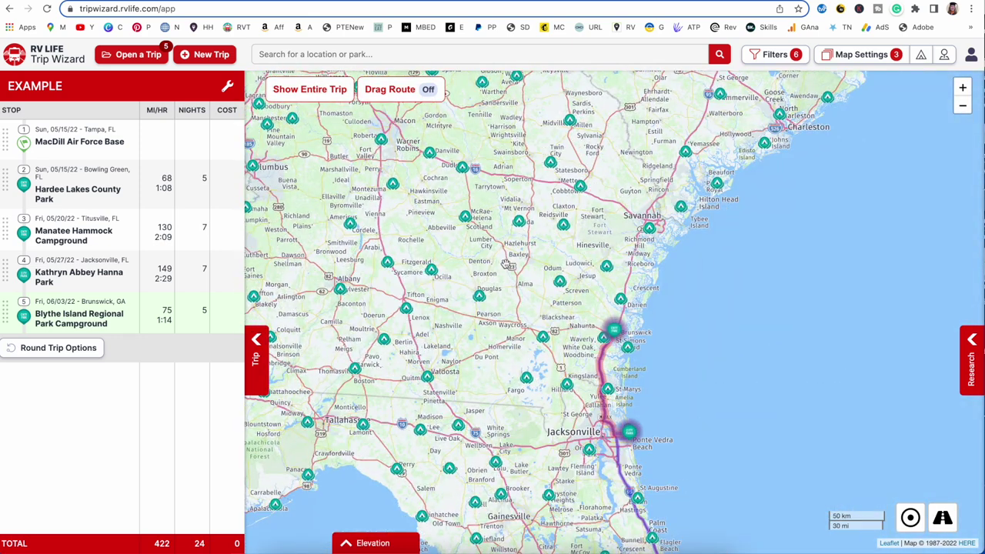
left_click_drag(584, 266, 481, 289)
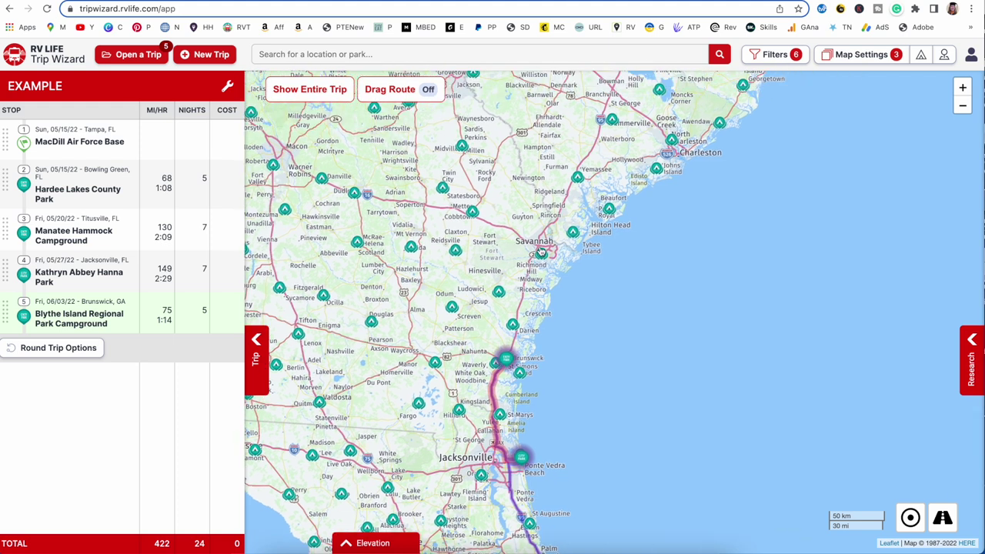
left_click(366, 53)
type("CRACKER BARREL")
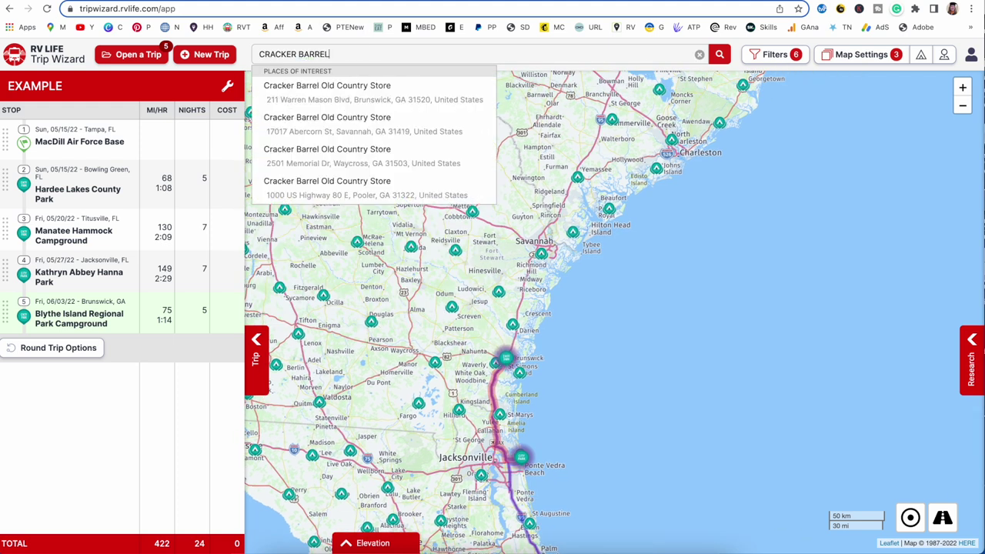
type(" SAVAN")
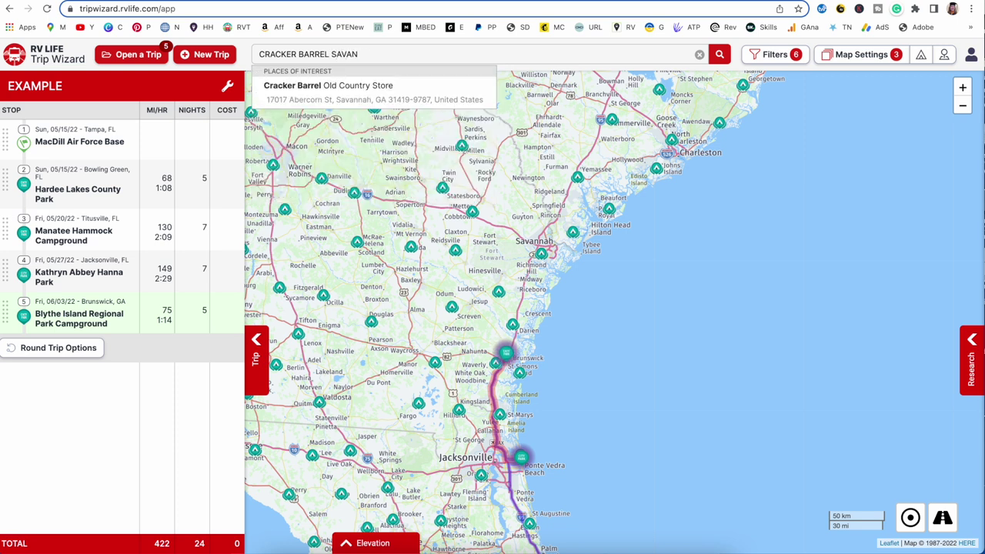
left_click(366, 89)
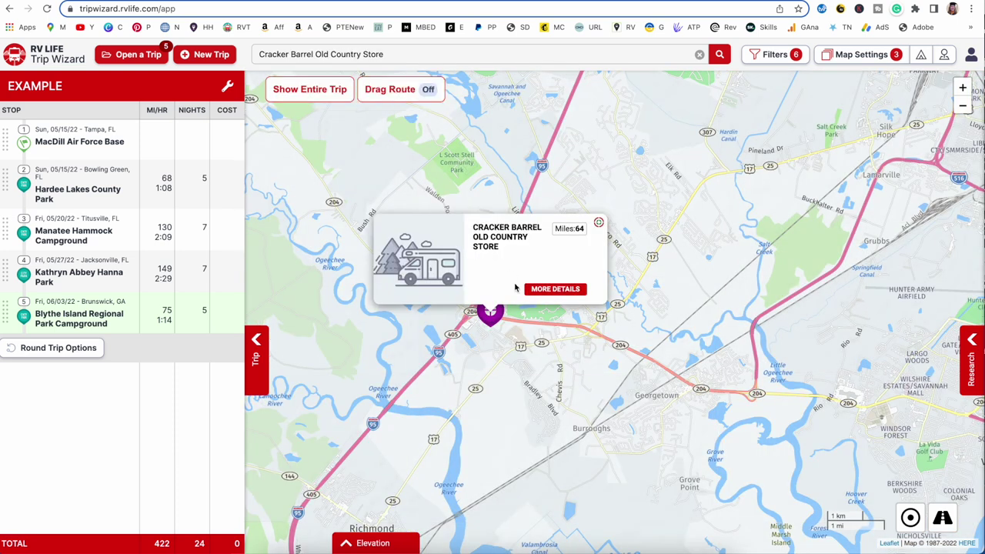
Save Cracker Barrel Old Country Store as a custom stop for 1 night after Blythe Island Regional Park Campground.
left_click(546, 291)
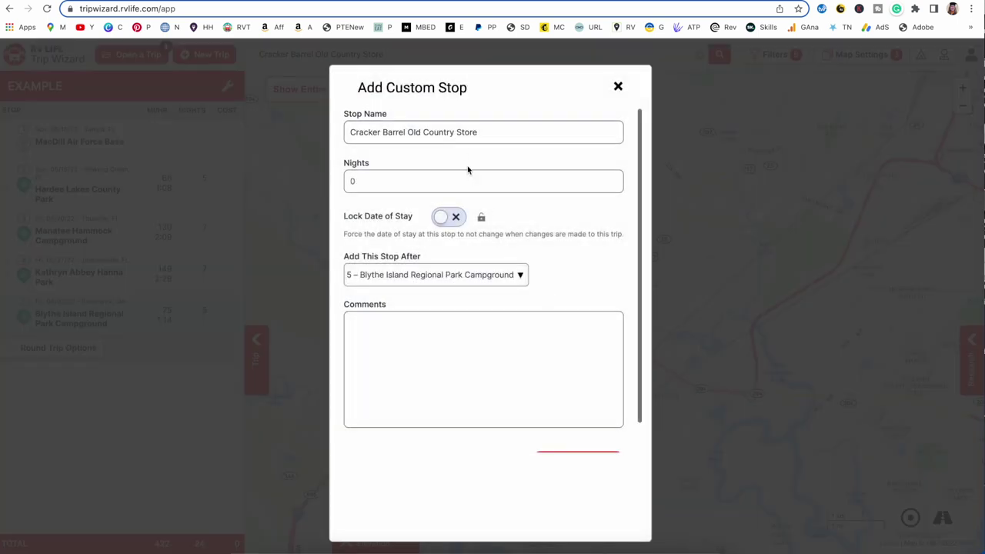
left_click(429, 178)
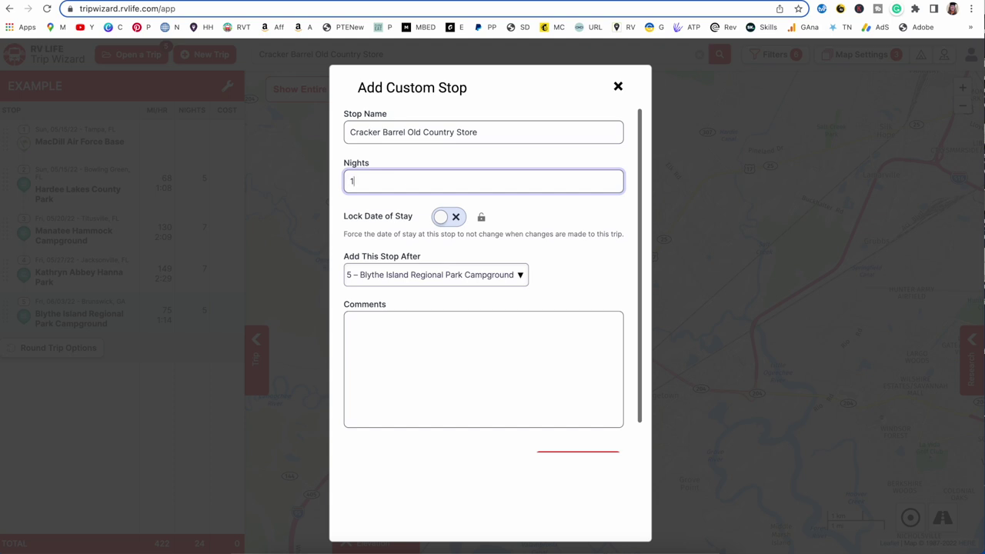
scroll(522, 331, "down", 1)
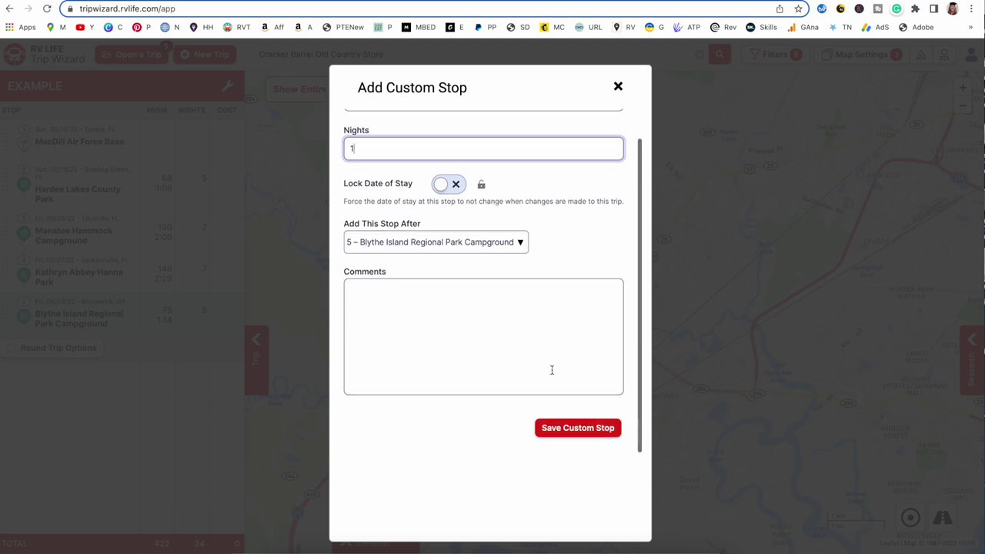
left_click(570, 428)
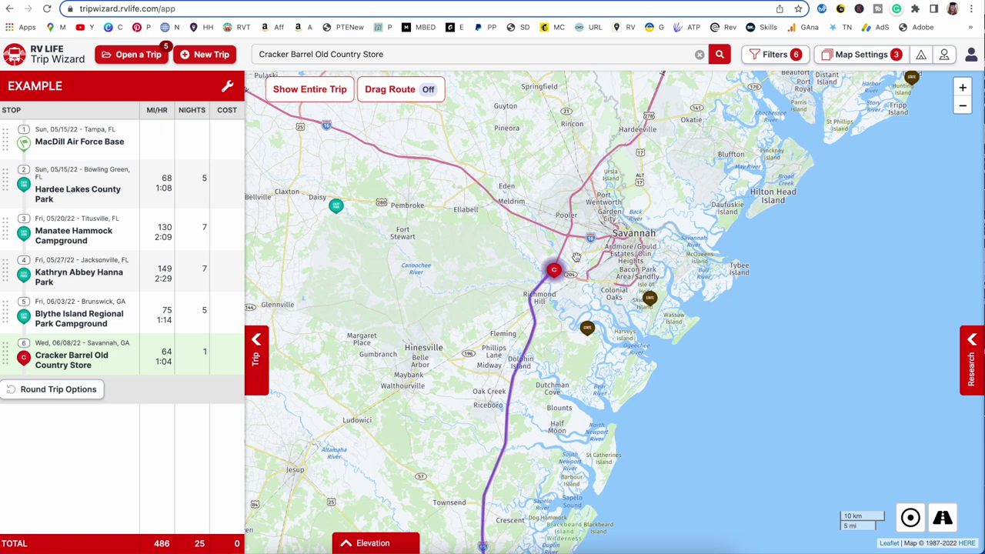
Search for Debellation Brewing Company in Richmond Hill, GA, and save it as a custom stop after Cracker Barrel Old Country Store.
left_click_drag(646, 254, 541, 402)
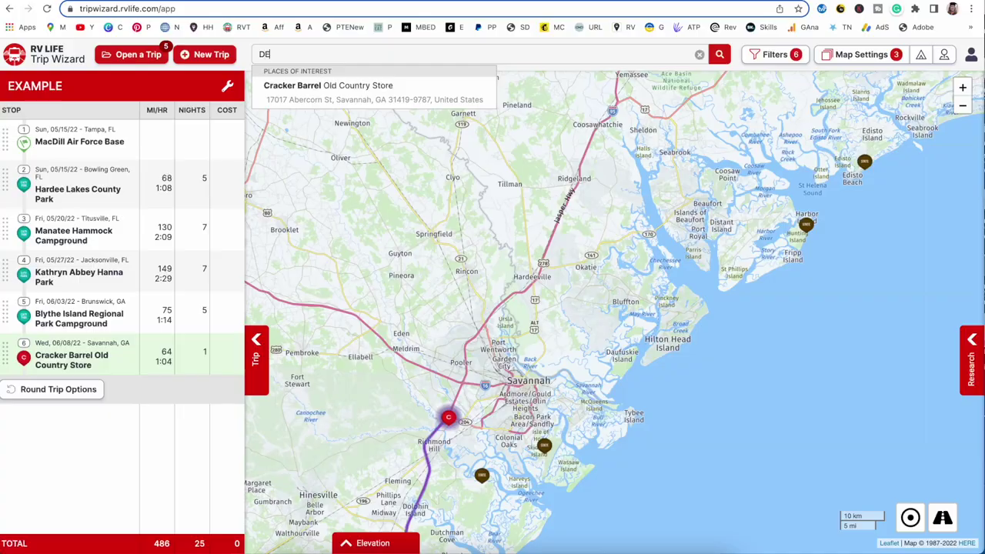
type("BILL")
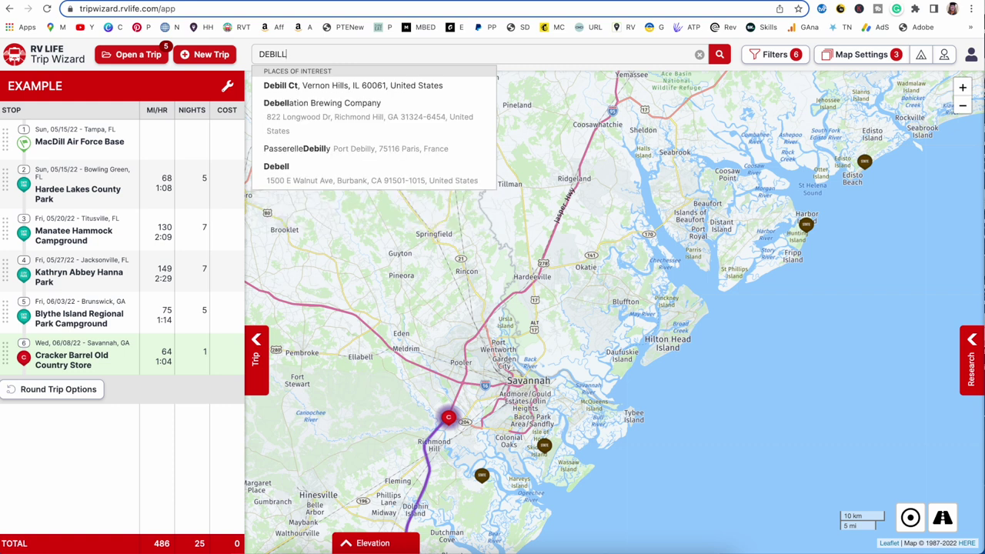
left_click(289, 113)
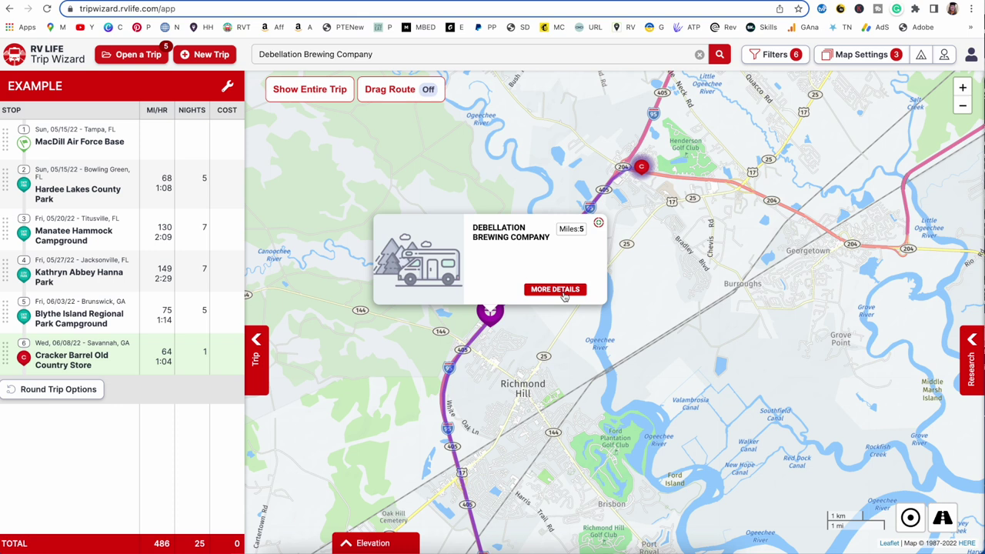
left_click(564, 291)
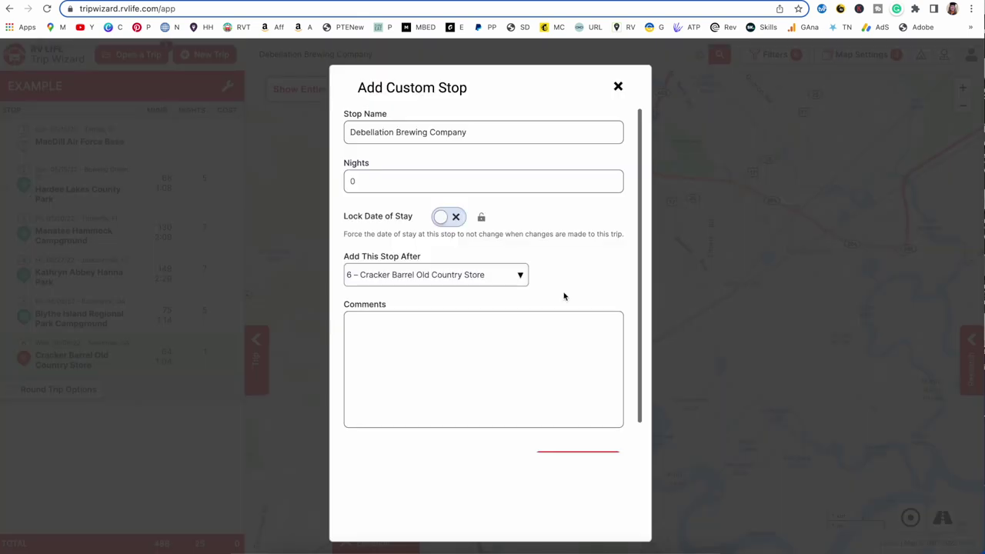
scroll(567, 389, "down", 1)
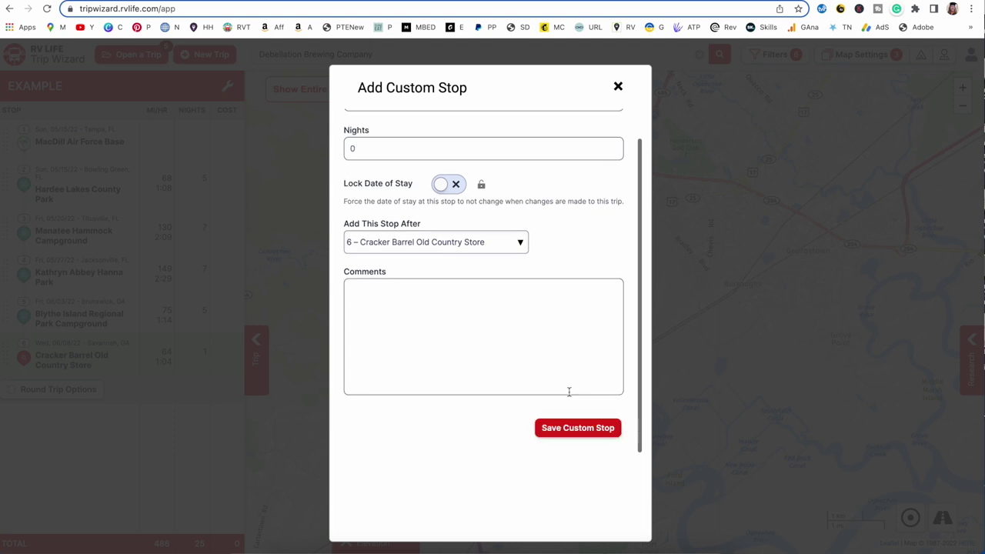
left_click(569, 428)
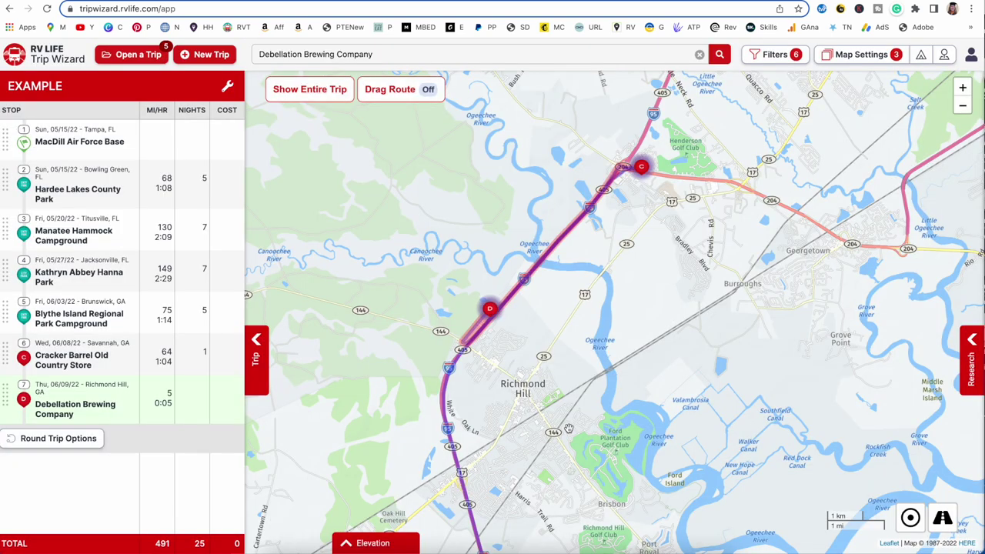
Reorder the trip so Debellation Brewing Company sits between Blythe Island Regional Park Campground and Cracker Barrel Old Country Store.
scroll(490, 308, "down", 4)
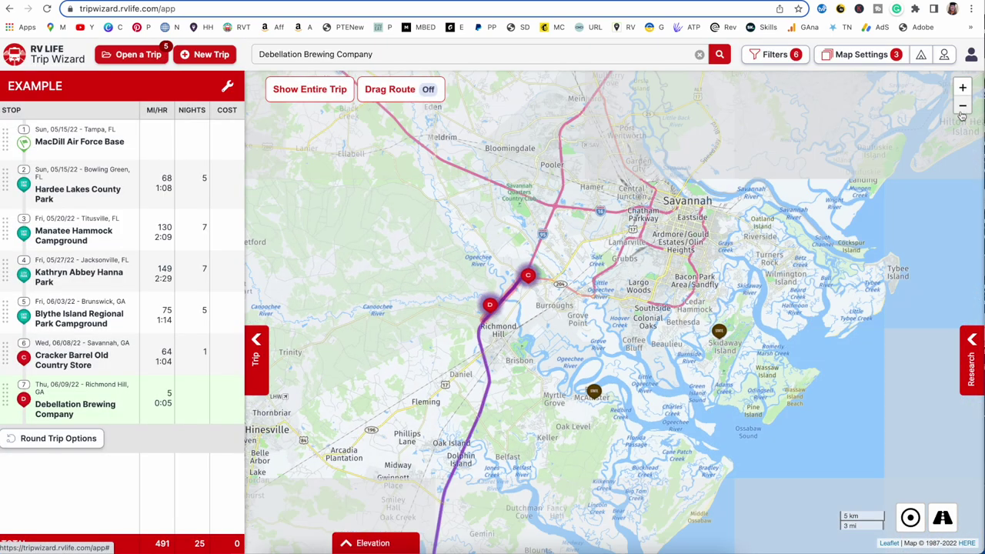
left_click(528, 277)
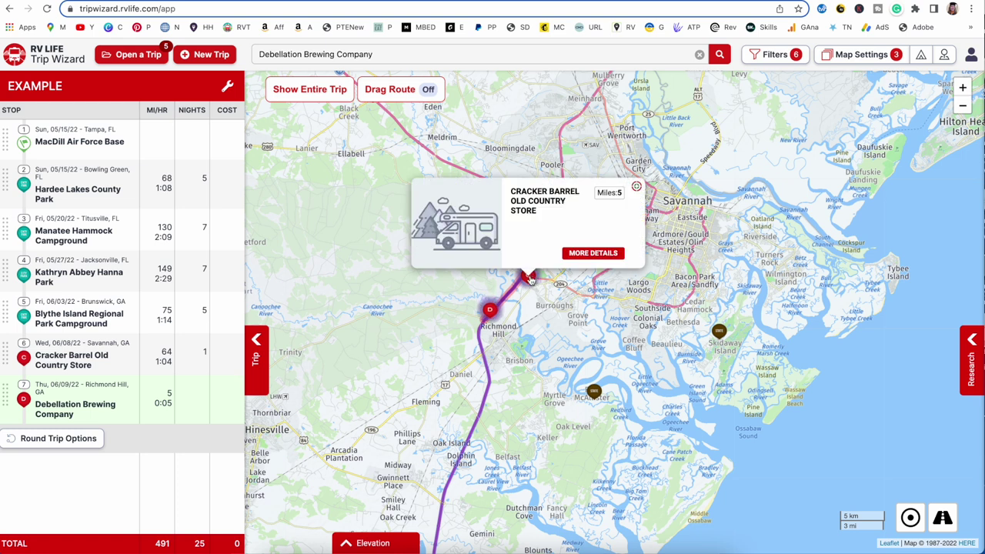
left_click(488, 303)
mouse_move(170, 390)
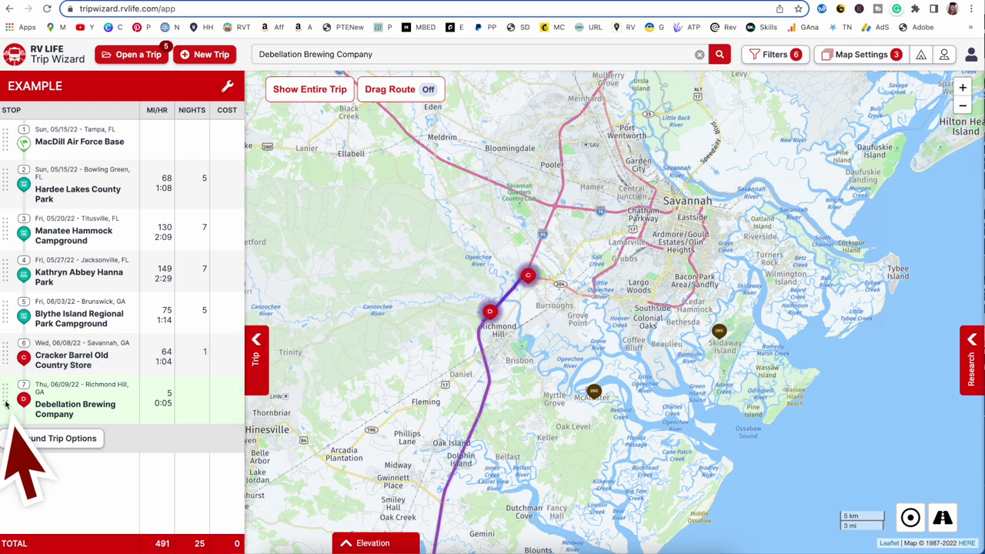
left_click_drag(8, 406, 6, 367)
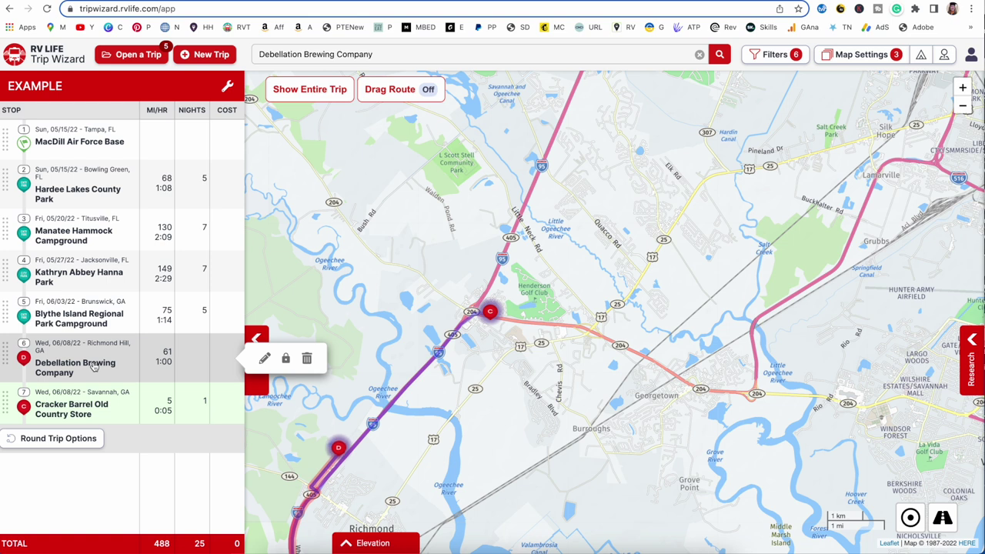
left_click_drag(10, 305, 8, 362)
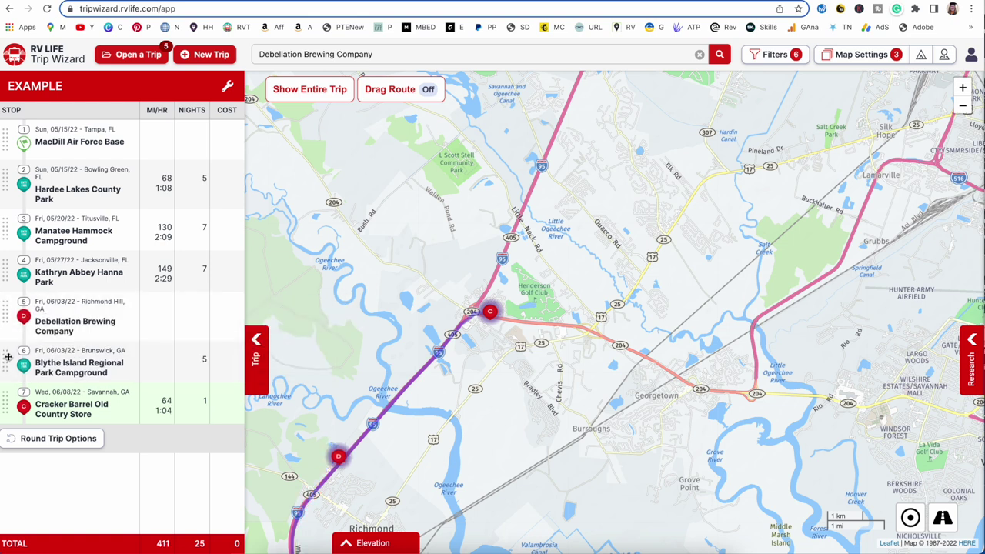
left_click_drag(7, 317, 6, 355)
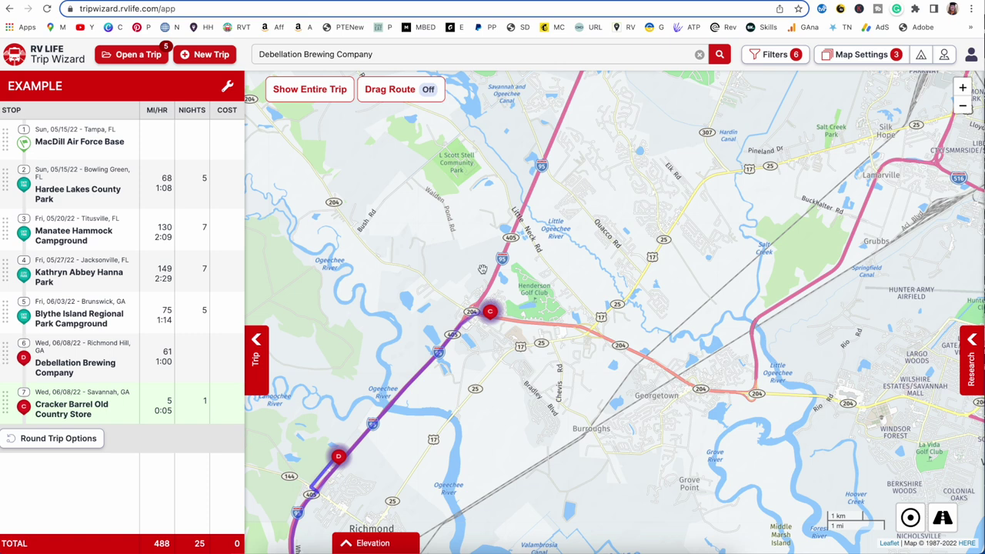
Edit the Debellation Brewing Company stop, set its stay to 1 night, and save it.
left_click(963, 106)
left_click(963, 105)
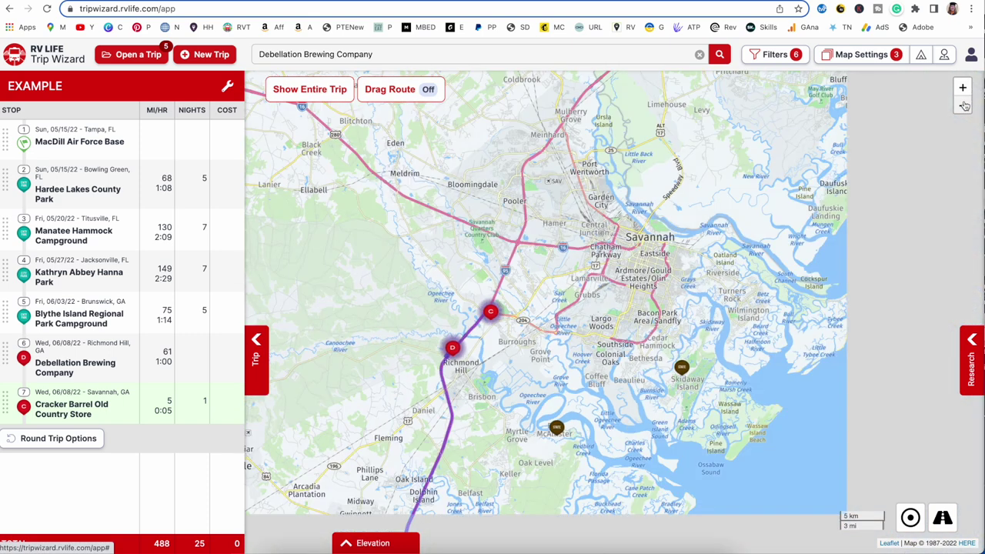
left_click(963, 106)
mouse_move(189, 275)
mouse_move(190, 353)
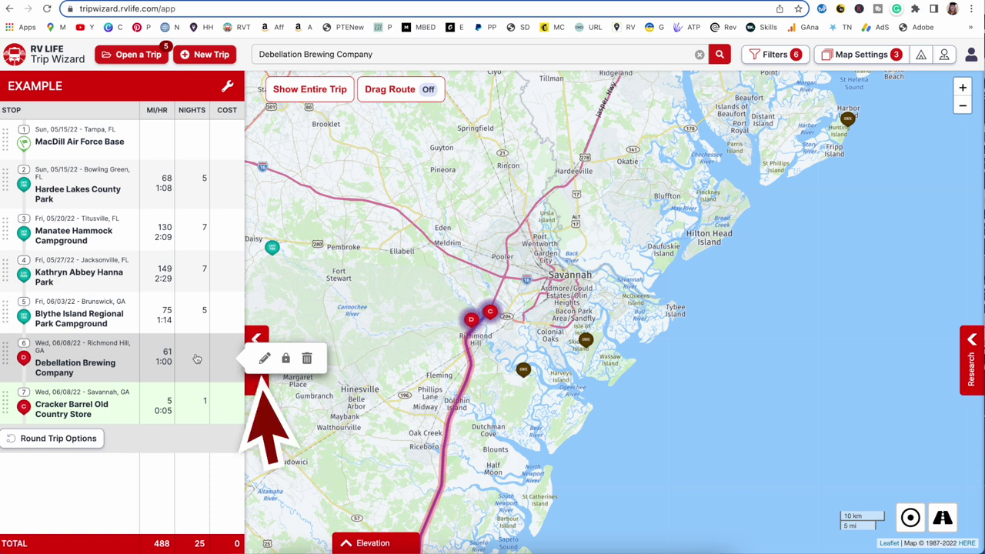
left_click(265, 358)
double_click(603, 129)
type("1")
left_click(854, 454)
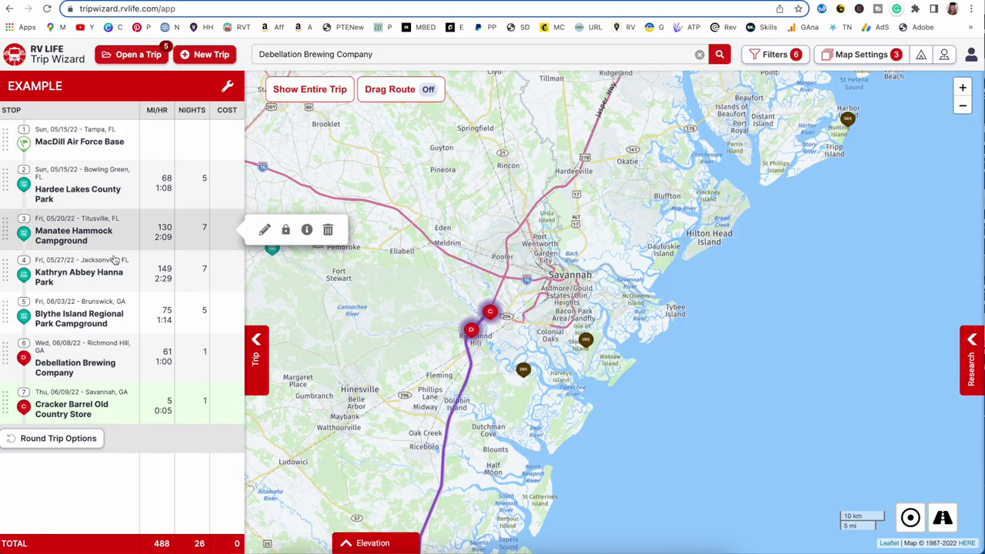
Open the Manatee Hammock Campground stop for editing and set its stay to 5 nights.
mouse_move(113, 394)
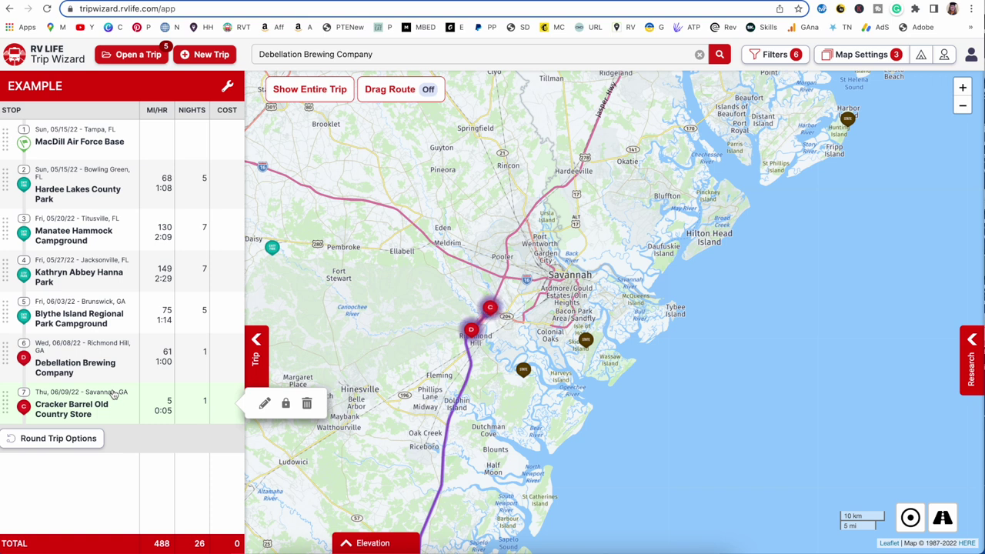
mouse_move(71, 345)
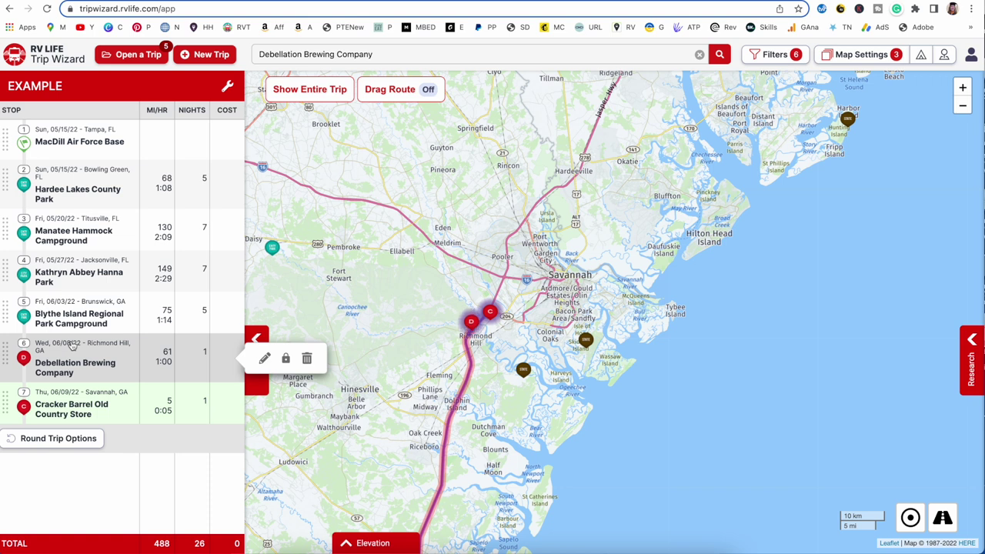
mouse_move(54, 233)
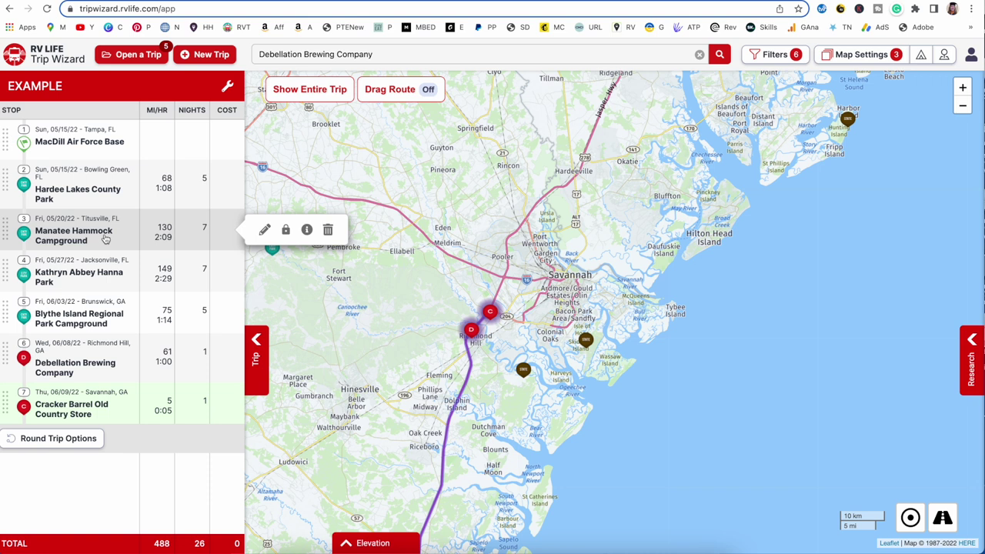
left_click(264, 229)
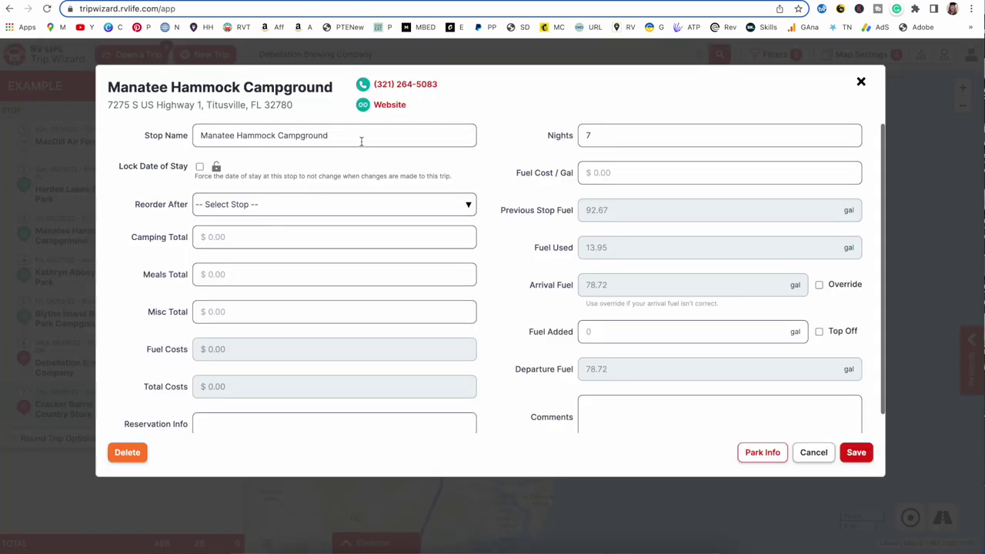
double_click(612, 135)
type("5")
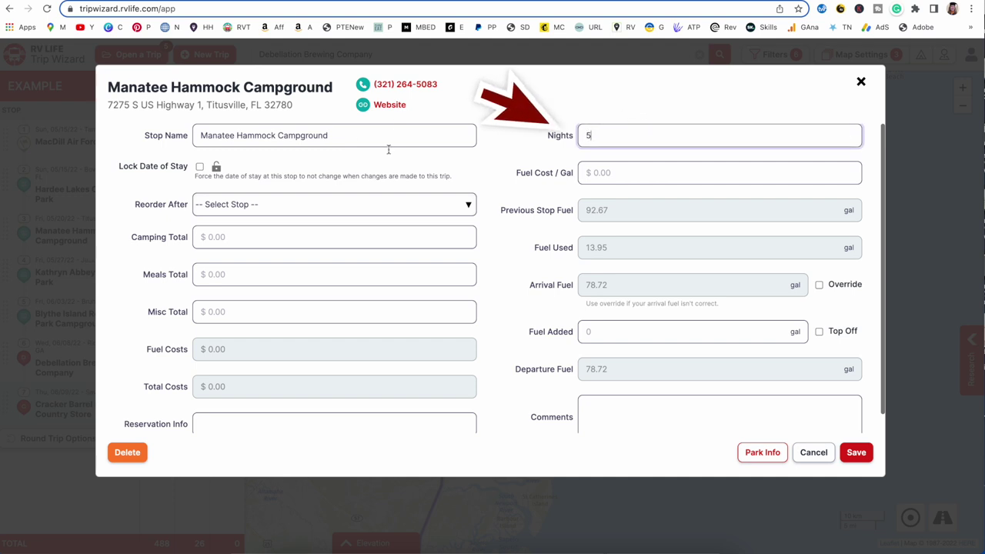
Rename the stop "Manatee Hammock Campground (PAID & RESERVED)", enter "No sewer" and "02" as comments, and save it.
left_click(361, 138)
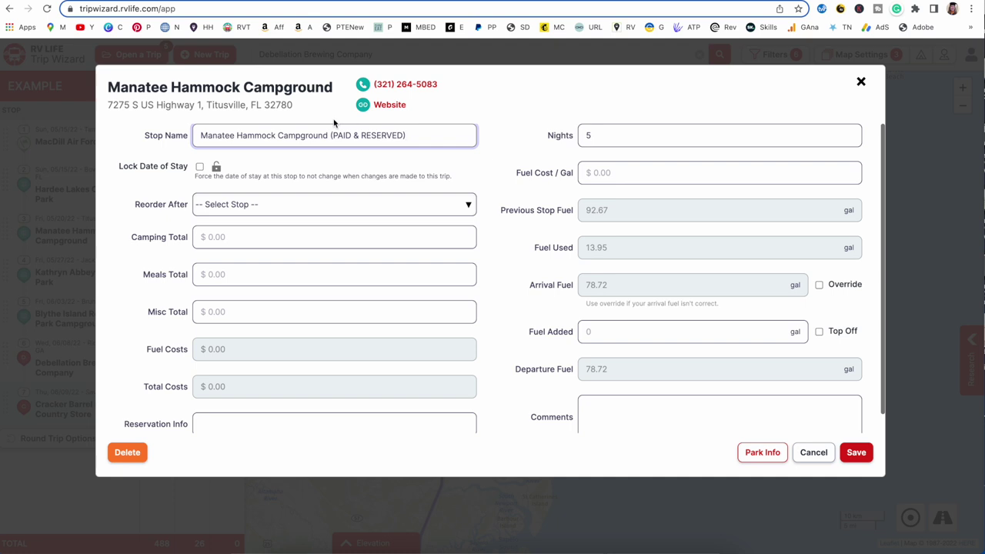
scroll(643, 416, "down", 1)
left_click(631, 391)
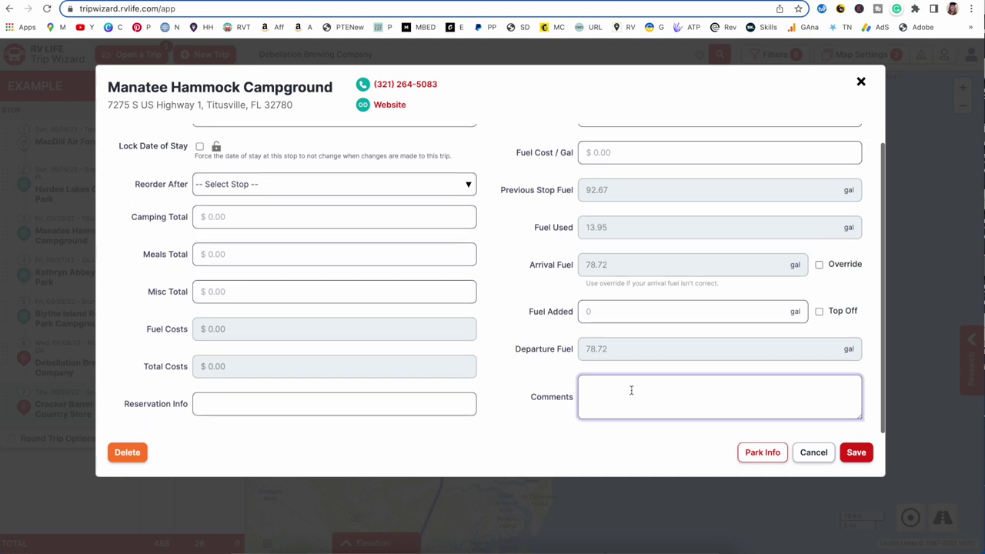
type("No sewer")
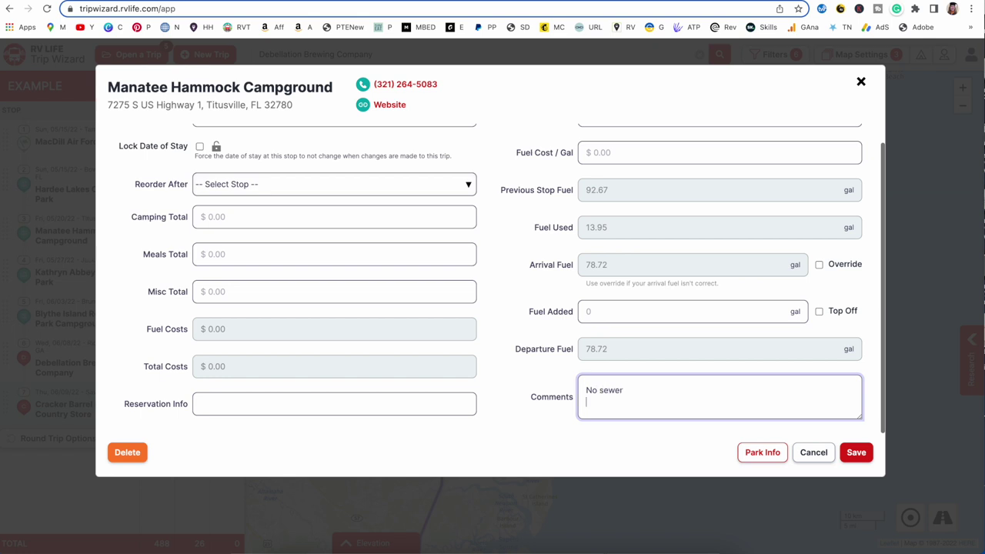
type("02")
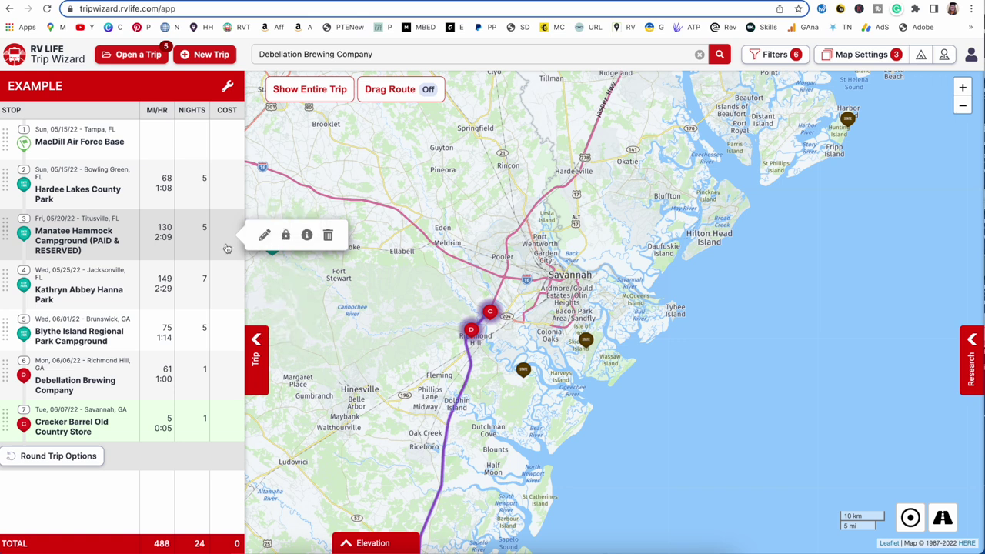
Lock the date of the Manatee Hammock Campground stop and delete the Hardee Lakes County Park stop.
left_click(285, 237)
mouse_move(83, 181)
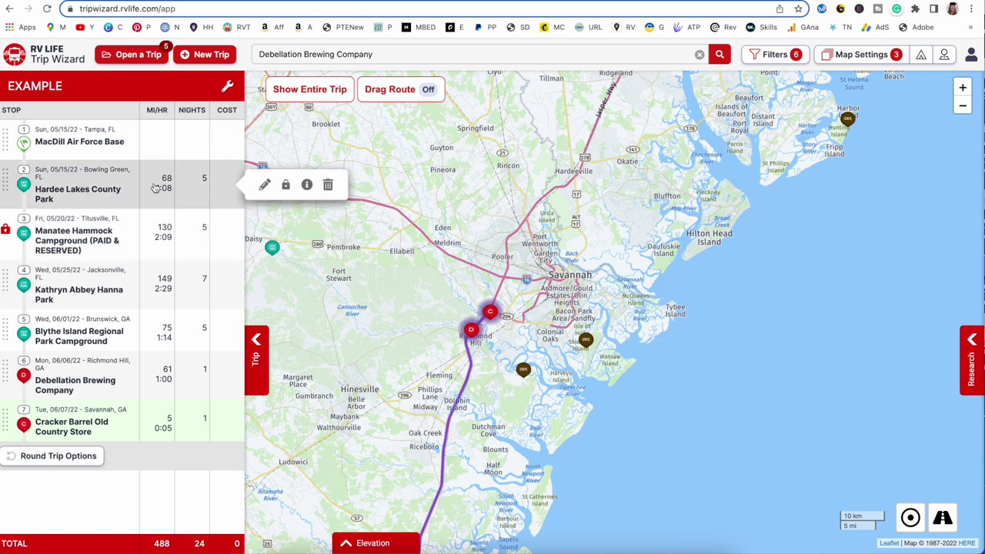
left_click(329, 186)
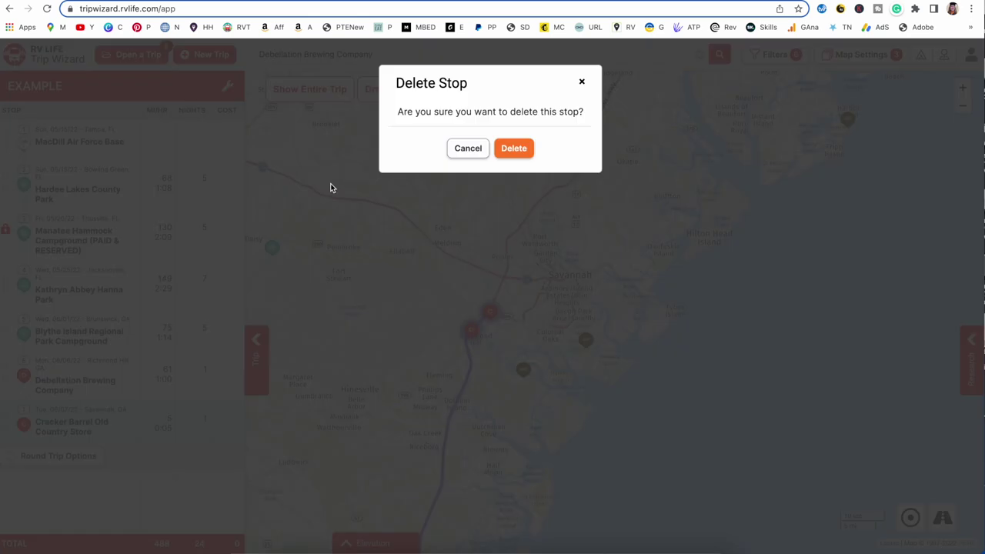
left_click(517, 154)
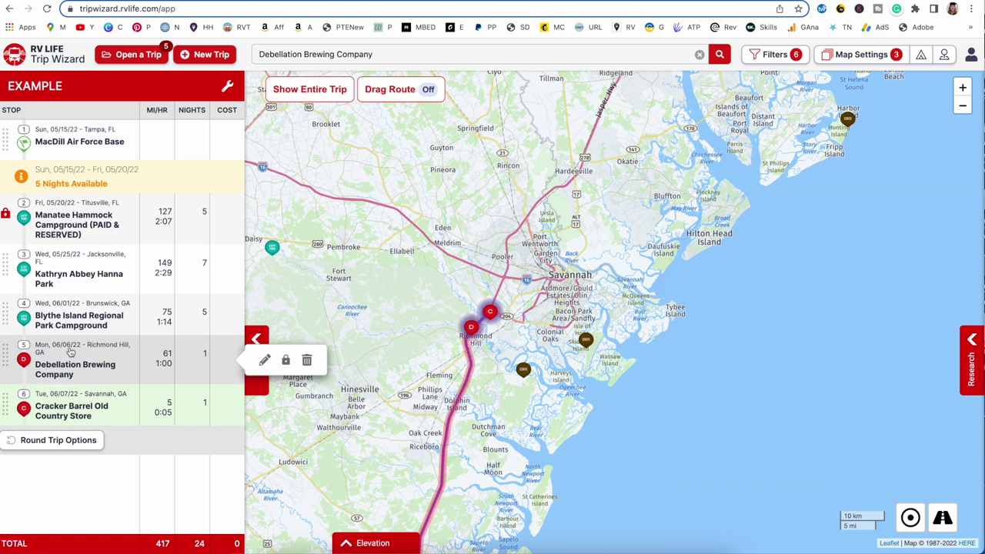
Delete the Blythe Island Regional Park Campground stop from the trip.
mouse_move(125, 323)
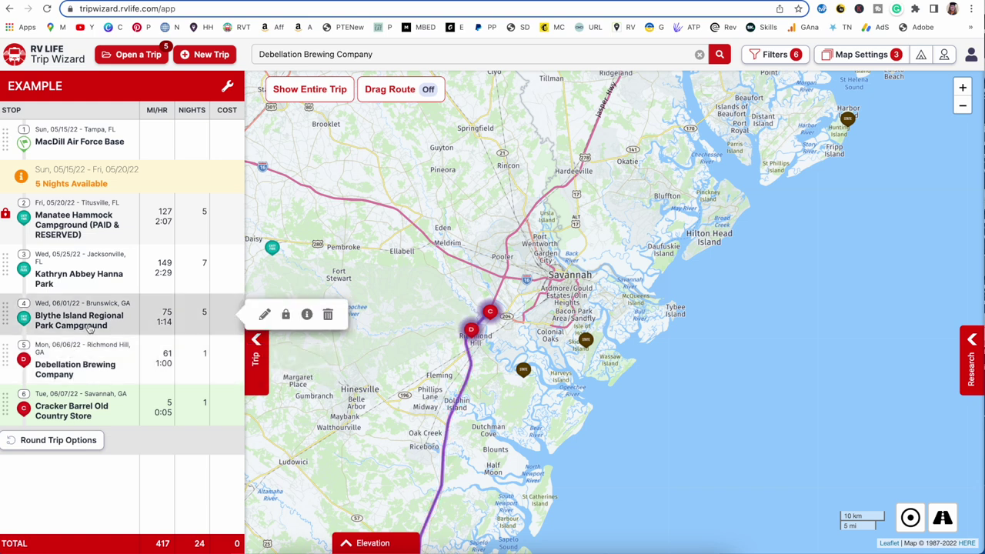
left_click(327, 314)
left_click(513, 148)
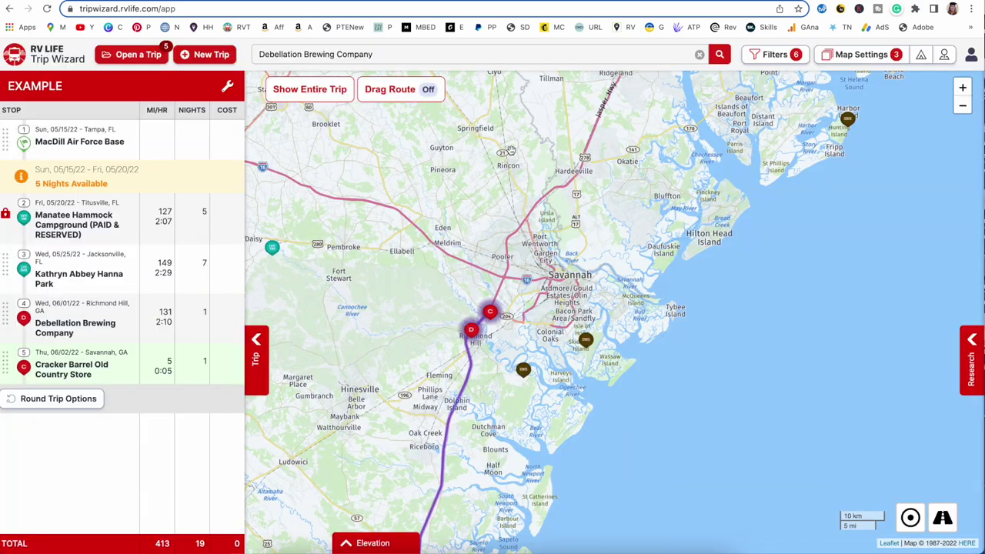
mouse_move(96, 327)
mouse_move(92, 283)
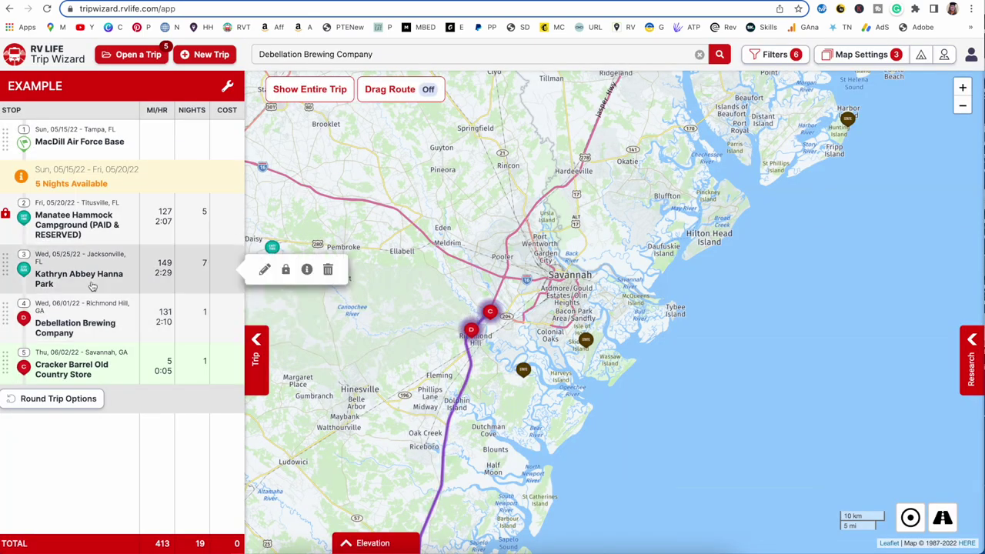
mouse_move(60, 310)
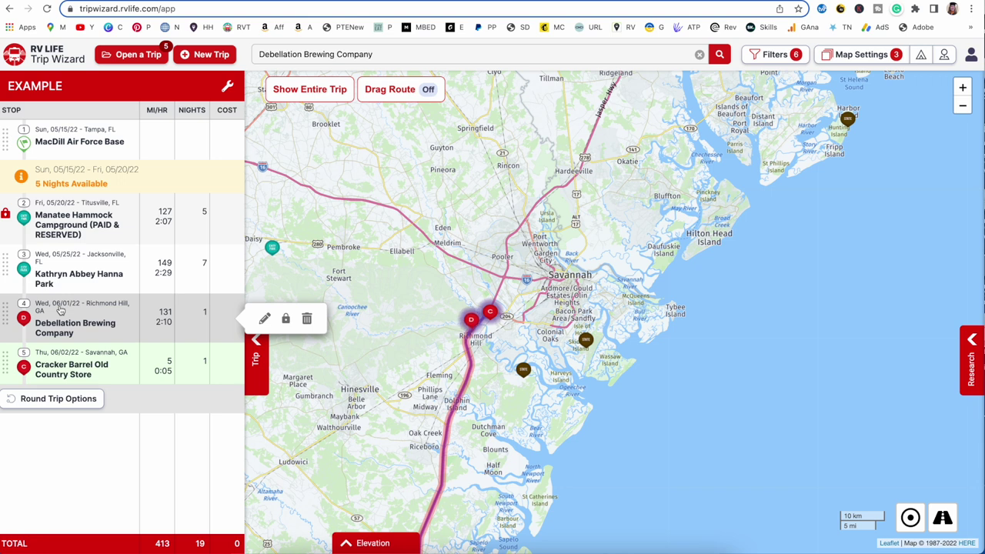
mouse_move(55, 231)
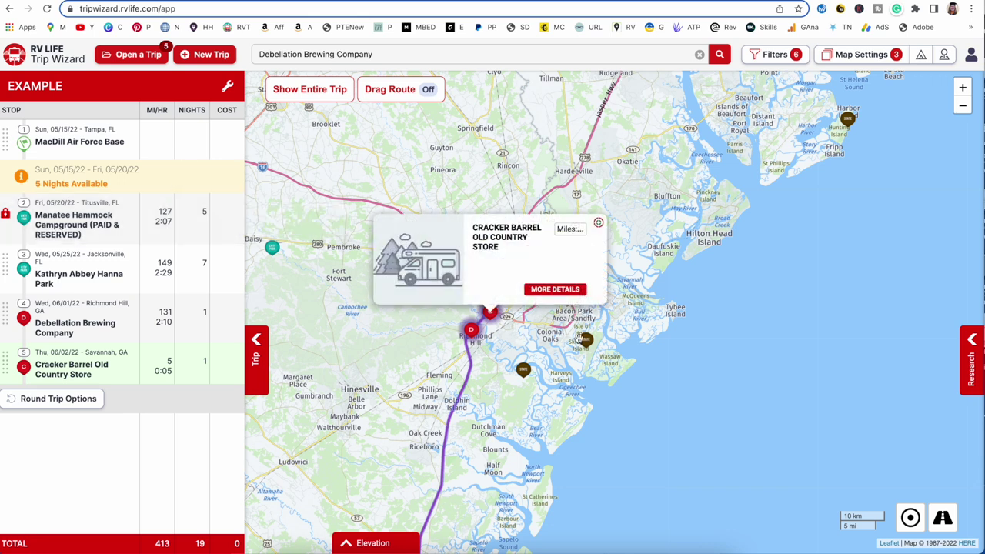
Examine the campgrounds along the route between Tampa and Titusville for a replacement stop.
mouse_move(586, 343)
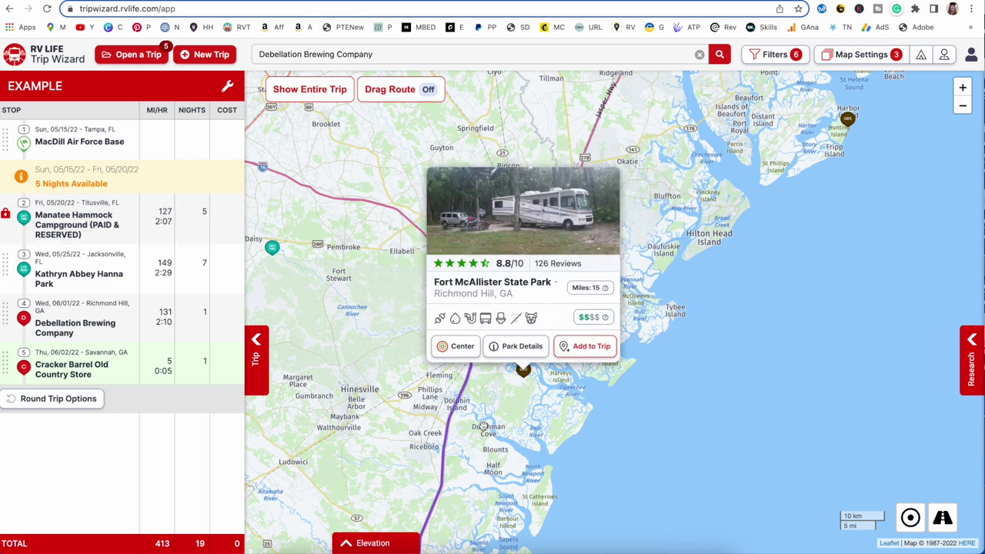
left_click(963, 107)
left_click(962, 106)
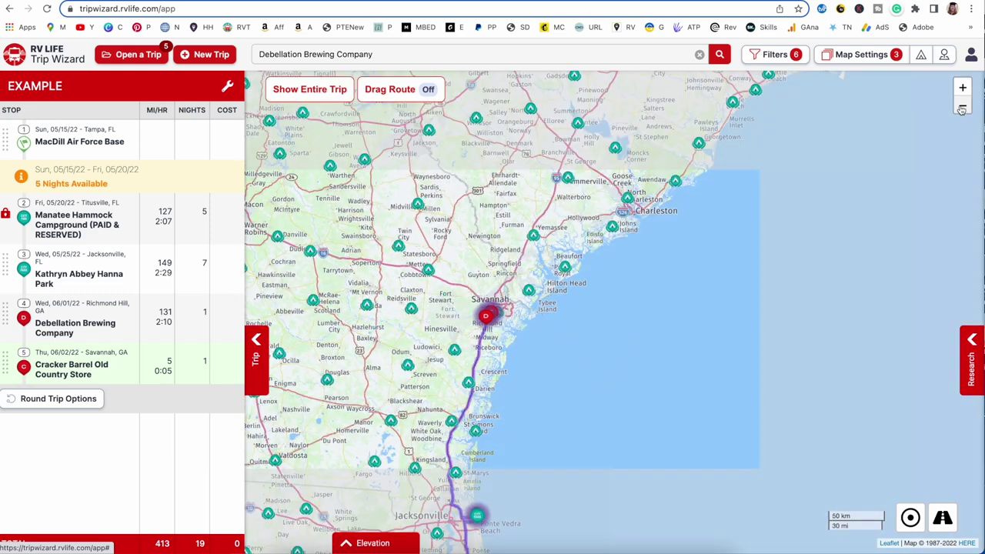
left_click(962, 106)
mouse_move(484, 415)
left_click_drag(460, 451, 451, 269)
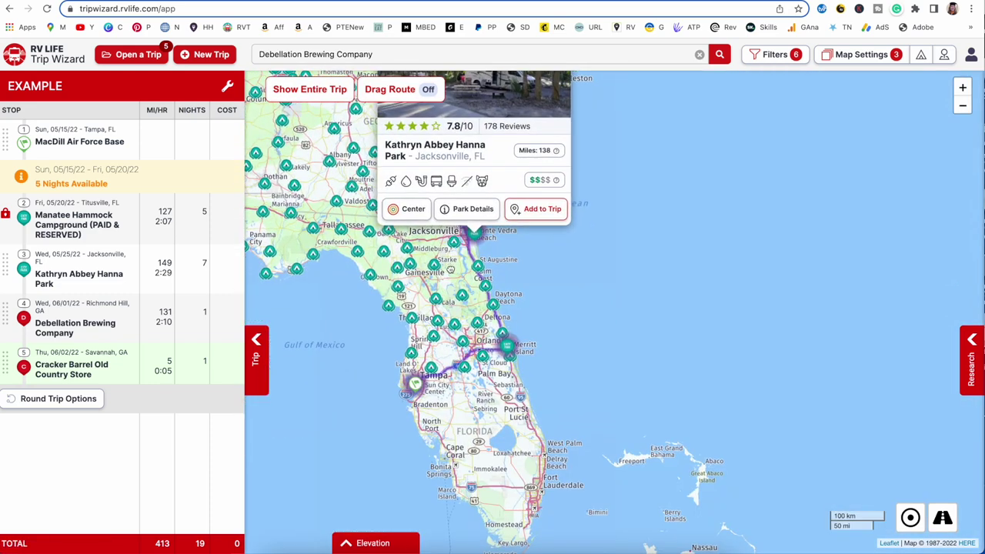
scroll(477, 431, "up", 3)
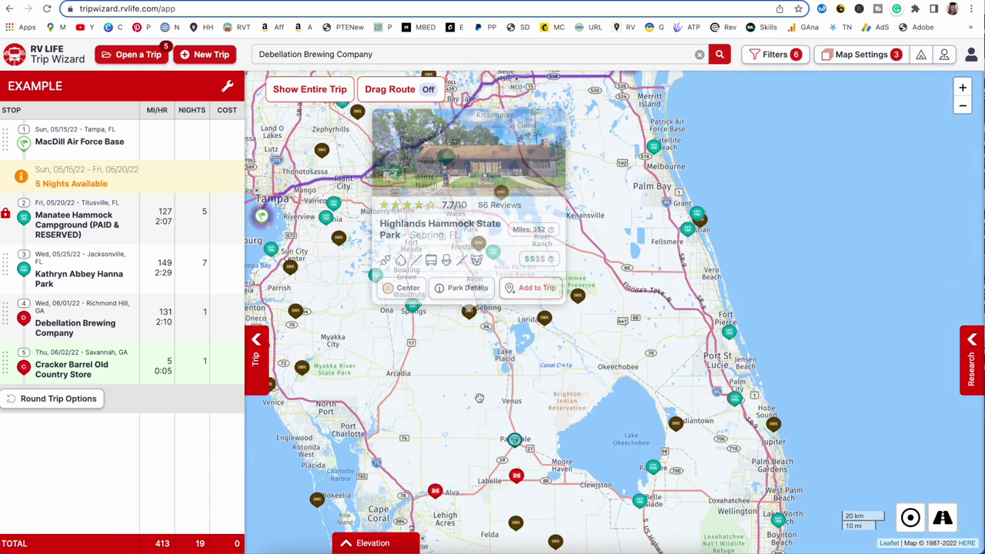
left_click_drag(477, 385, 482, 520)
left_click_drag(489, 298, 511, 279)
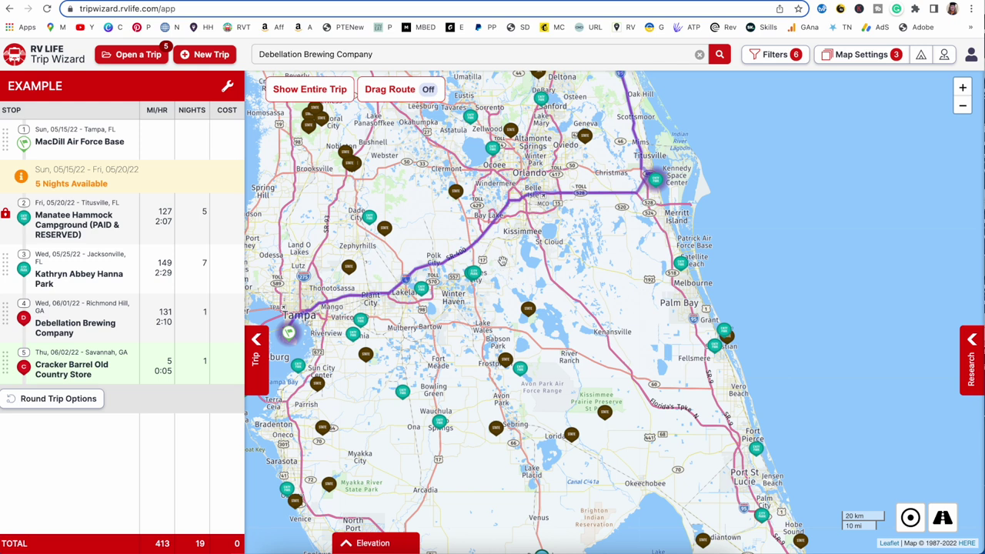
mouse_move(474, 280)
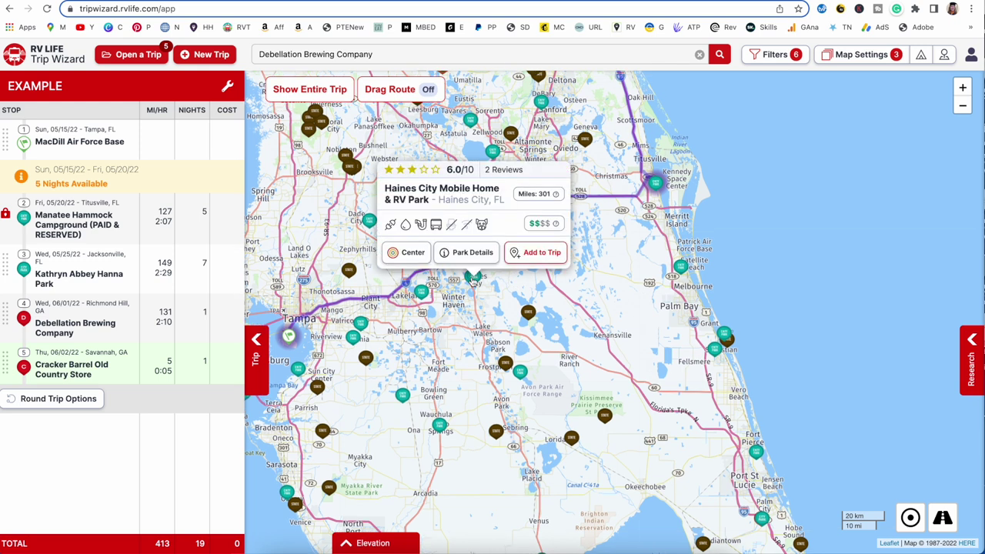
Open the park research filters and clear all active filters so every park type is included.
left_click(976, 350)
left_click(769, 385)
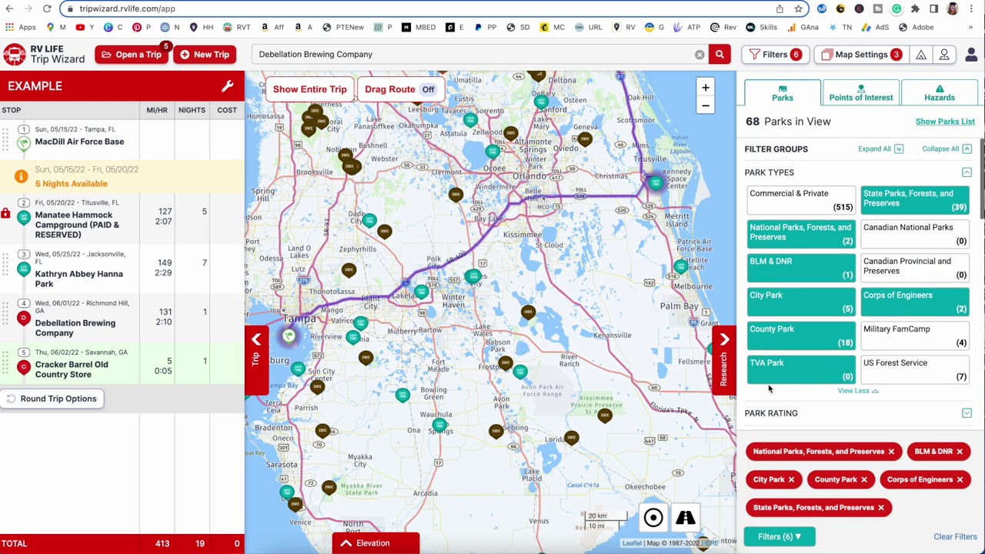
left_click(953, 538)
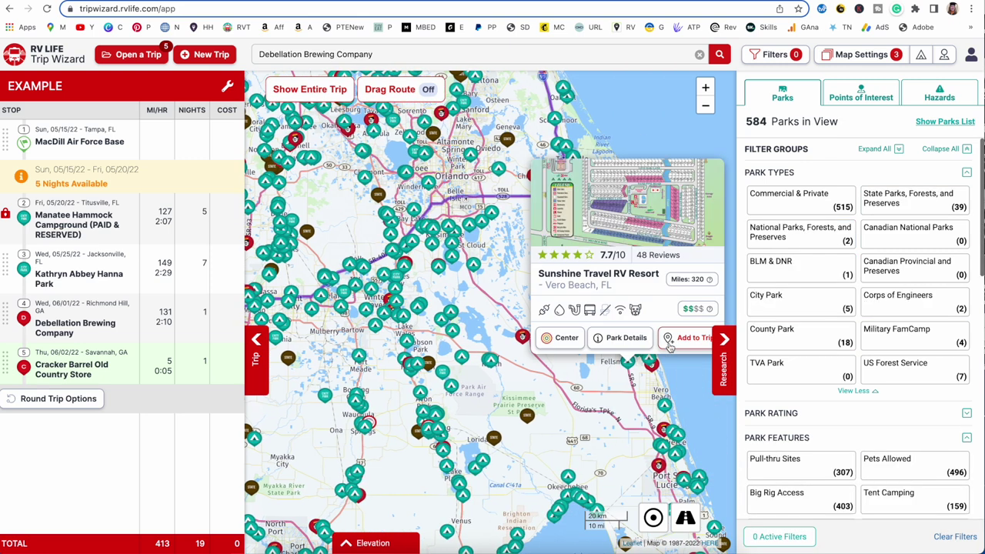
Find The Outpost RV Resort in Winter Haven, FL, and start adding it to the trip after MacDill Air Force Base.
mouse_move(320, 358)
scroll(320, 357, "up", 2)
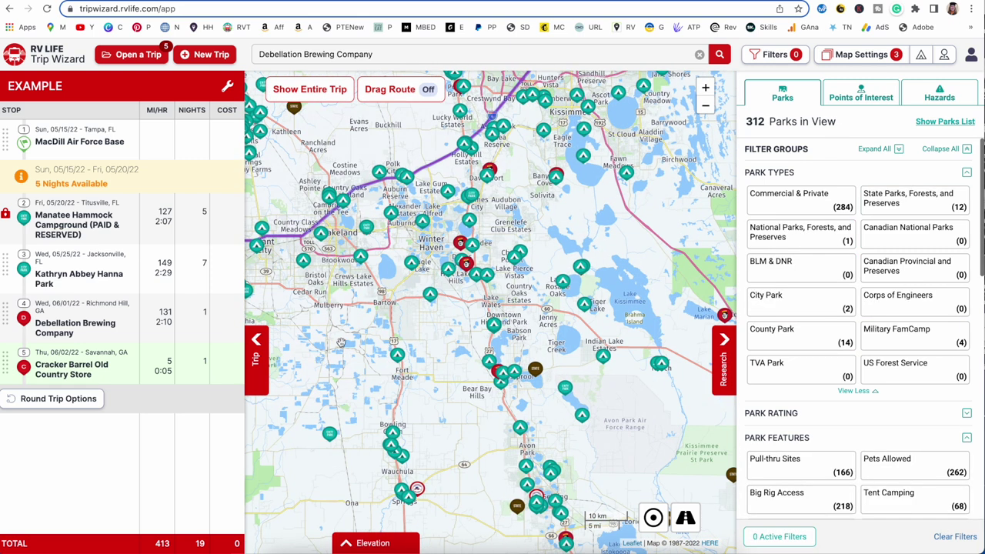
scroll(341, 344, "up", 1)
left_click_drag(474, 272, 402, 408)
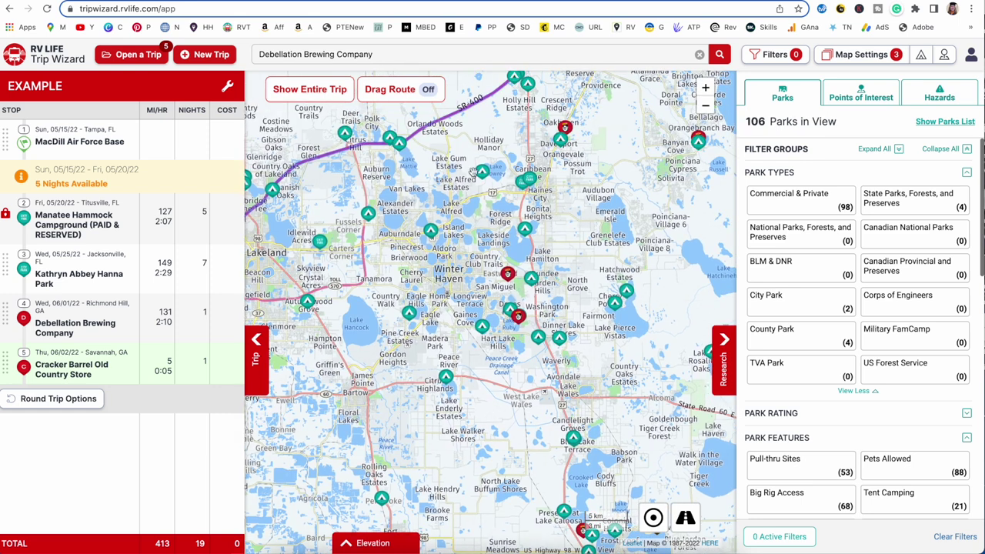
mouse_move(476, 173)
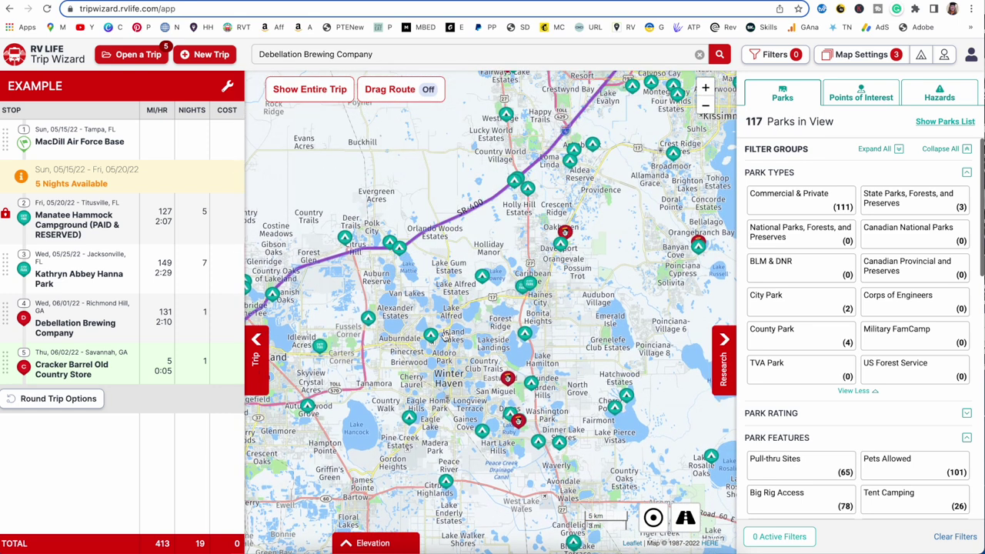
mouse_move(432, 343)
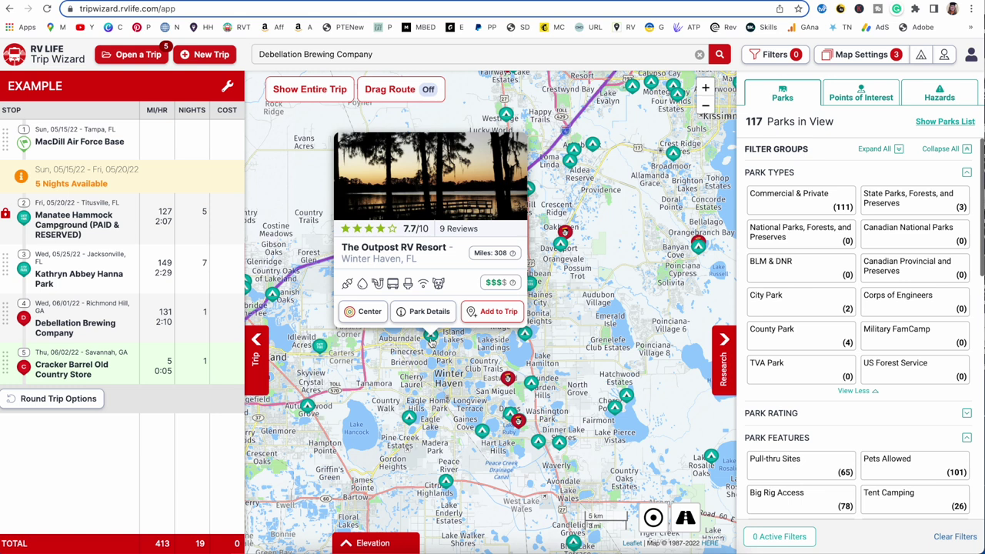
left_click(490, 311)
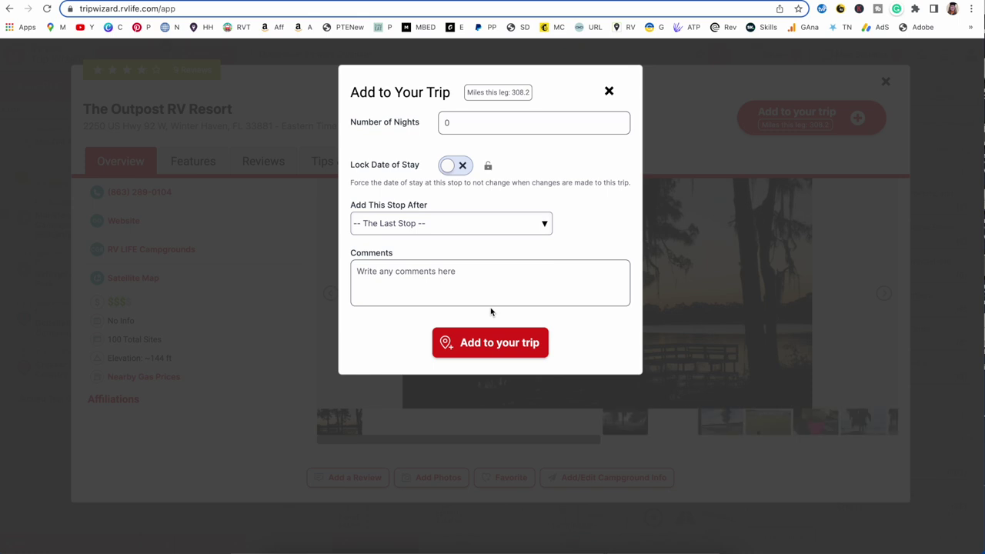
left_click(463, 223)
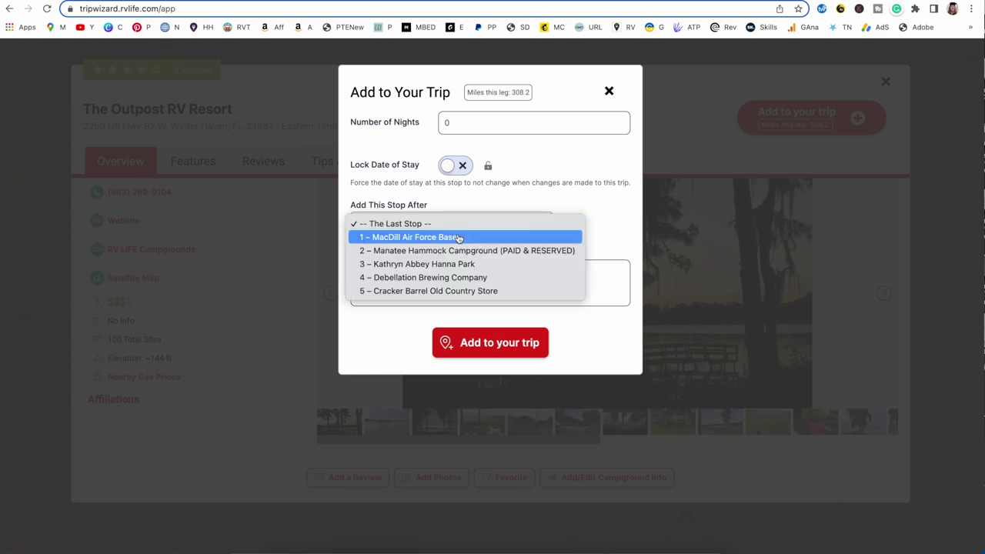
left_click(458, 238)
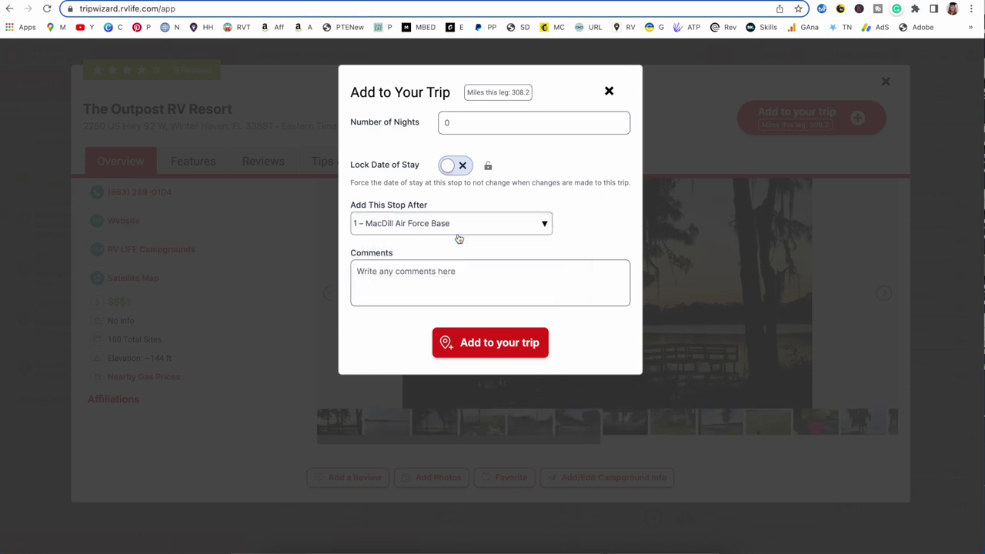
Set The Outpost RV Resort stay to 5 nights, lock its dates, and add it to the trip.
left_click(457, 124)
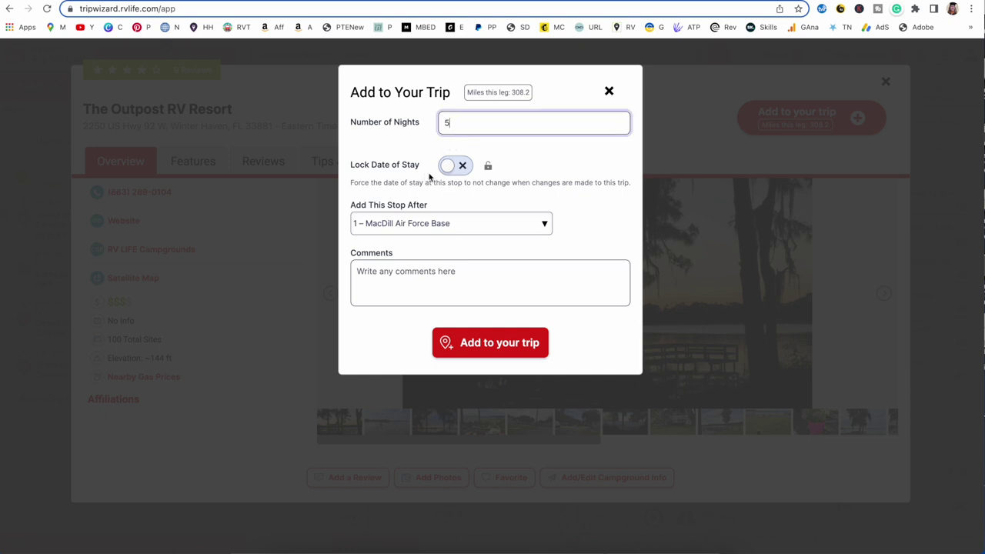
left_click(453, 167)
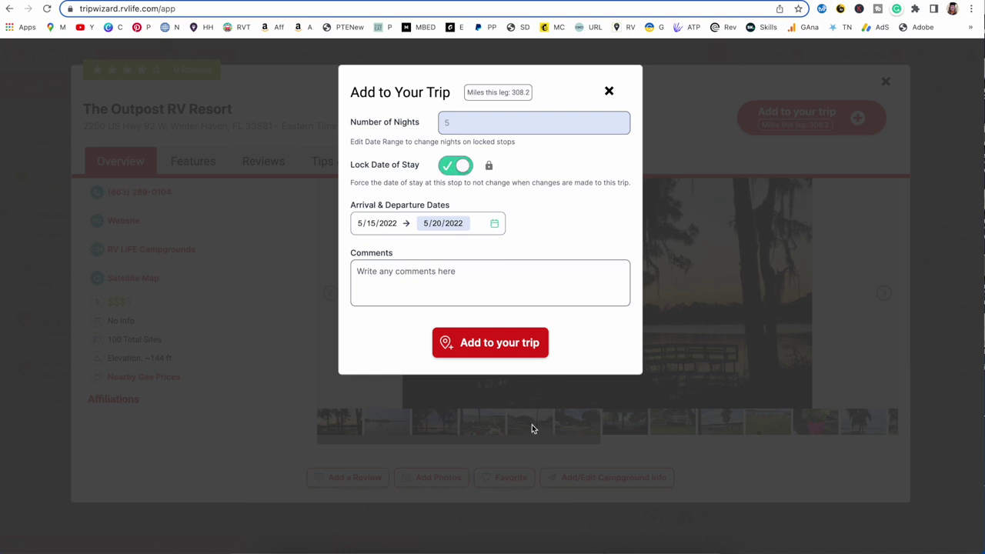
left_click(518, 345)
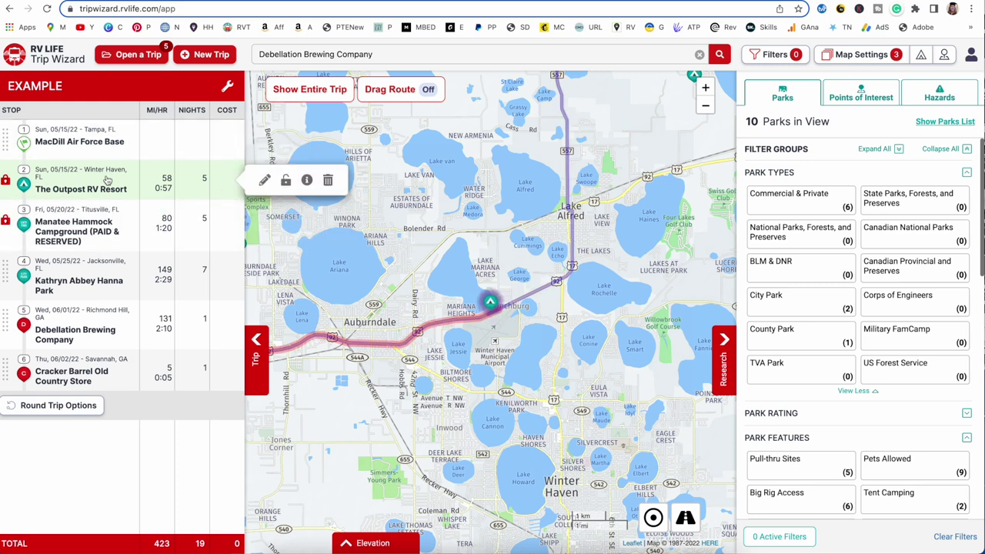
Try to save a 2-night stay for the MacDill Air Force Base stop, and close its editor.
mouse_move(179, 146)
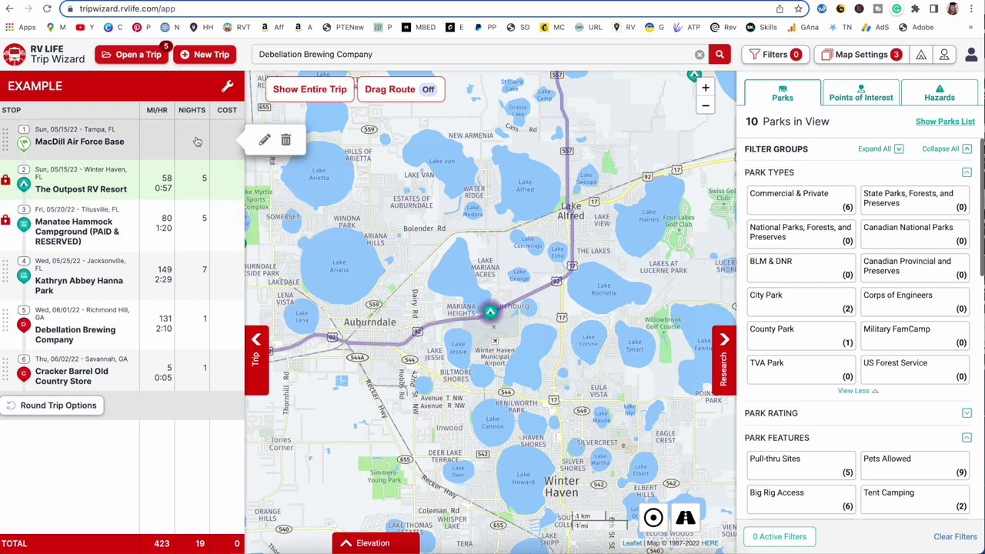
left_click(264, 141)
left_click(609, 121)
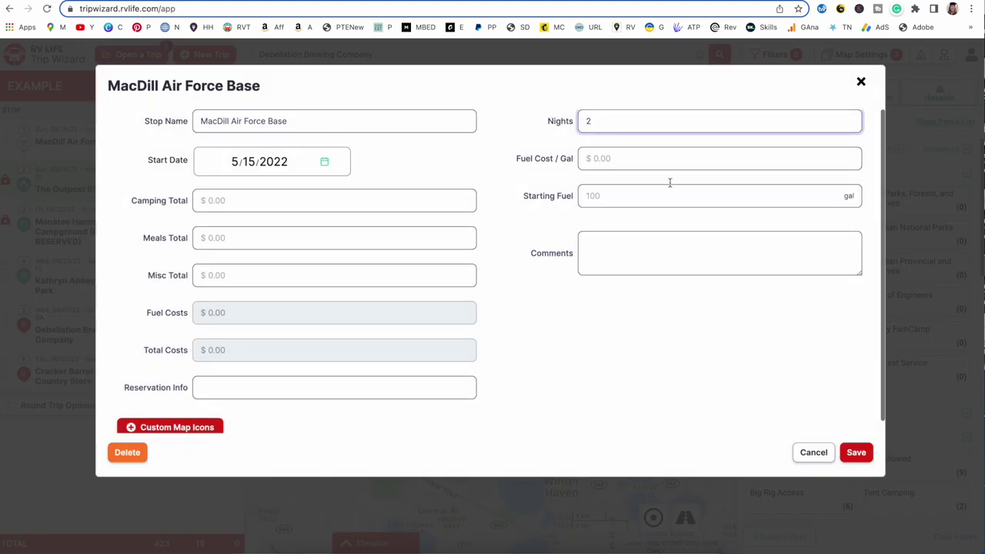
left_click(857, 453)
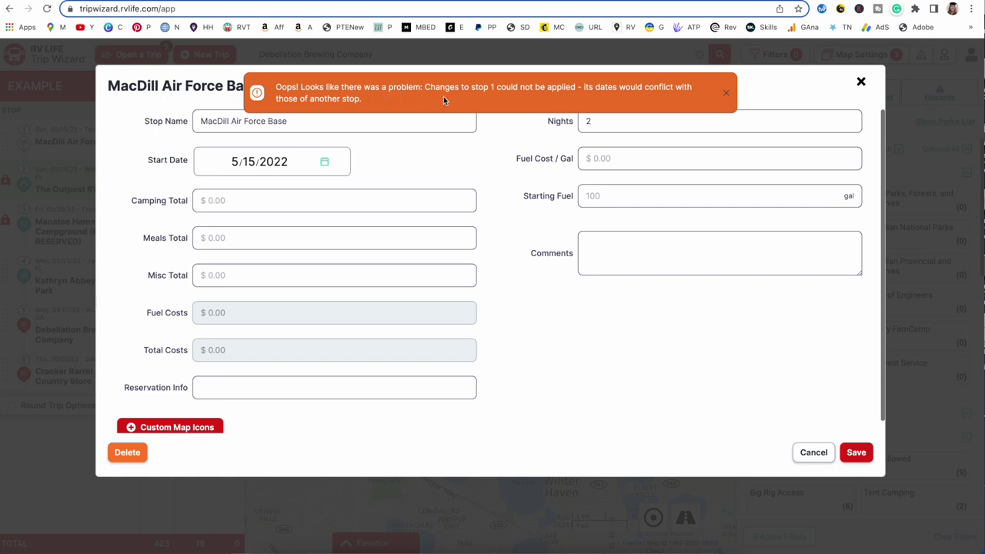
left_click(727, 93)
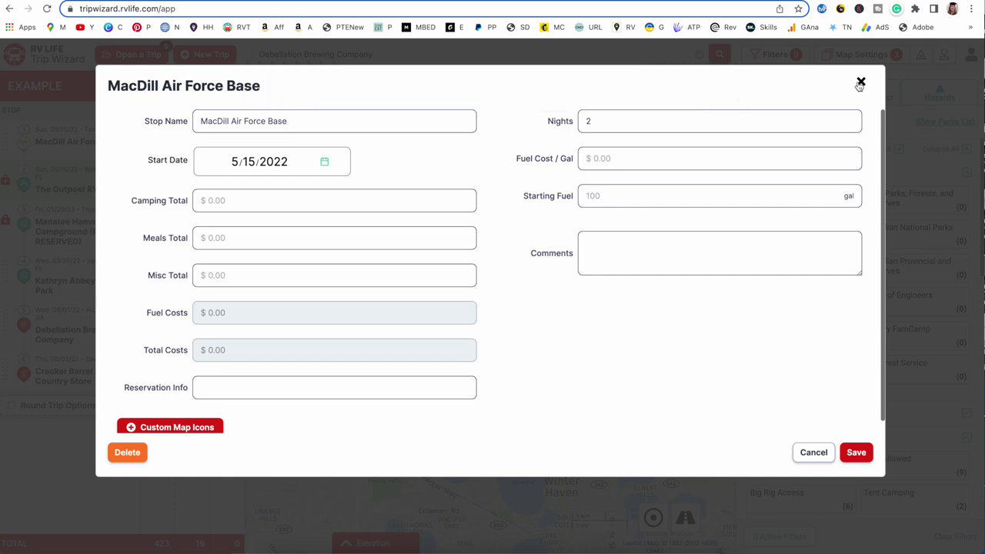
left_click(860, 82)
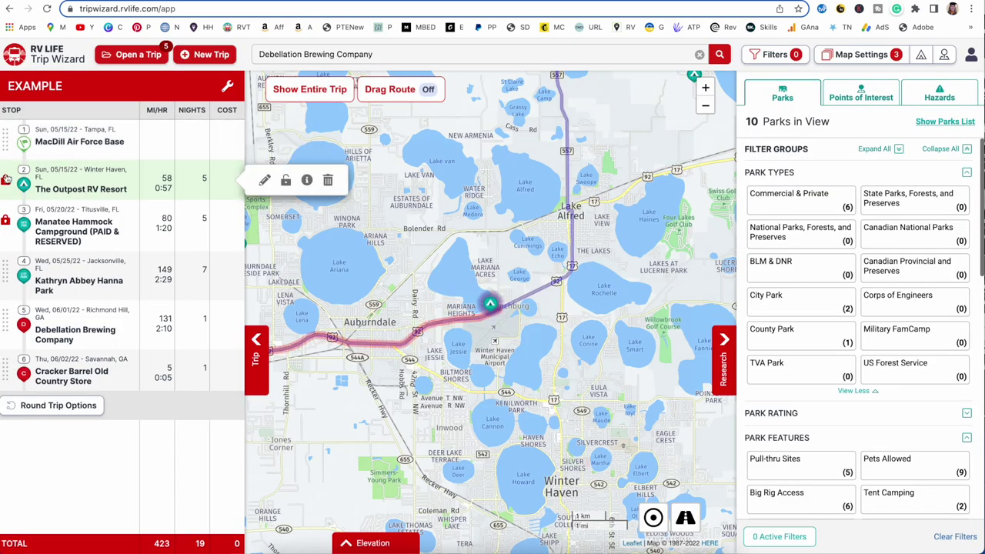
Unlock the dates of The Outpost RV Resort stop, set its stay to 3 nights, and save it.
left_click(5, 221)
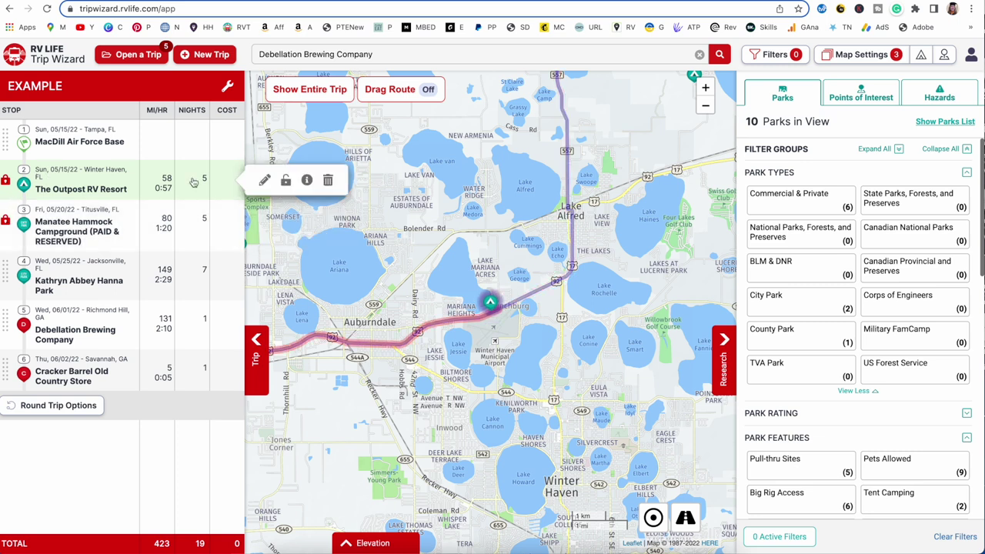
left_click(285, 181)
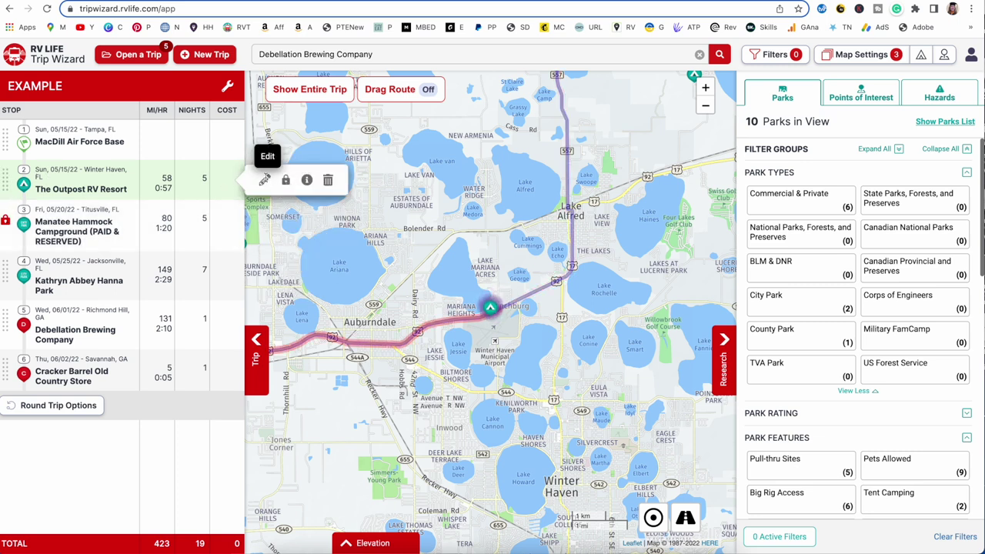
left_click(264, 180)
double_click(601, 134)
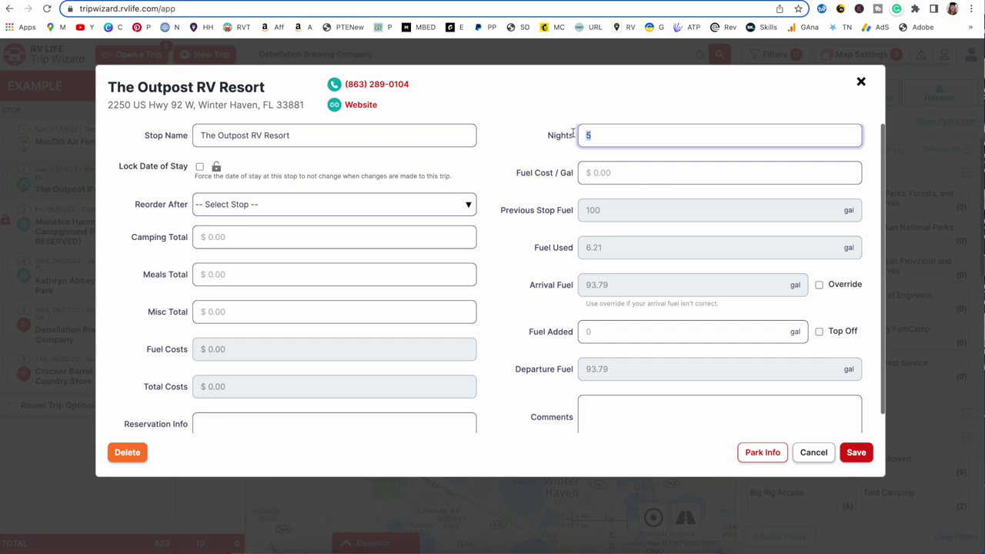
key("BackSpace")
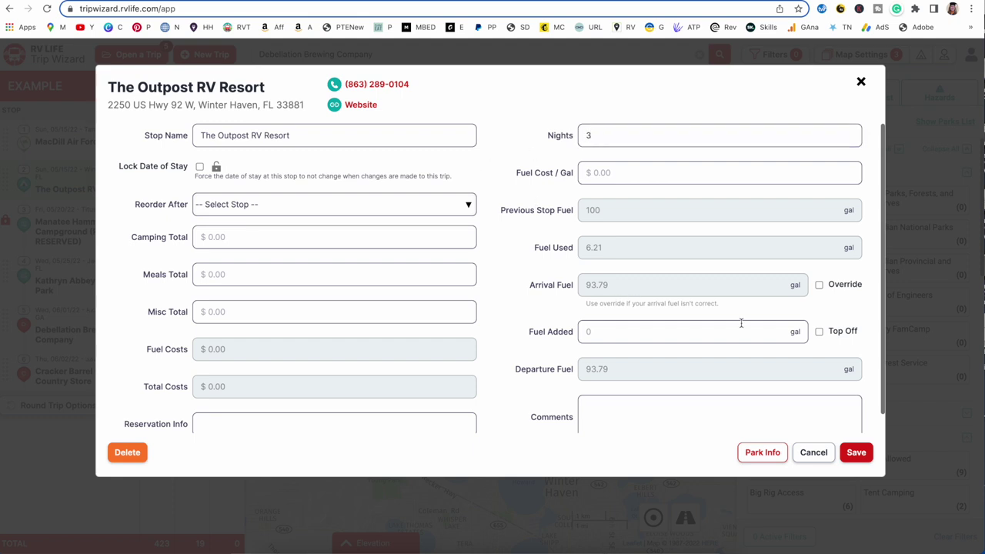
left_click(857, 453)
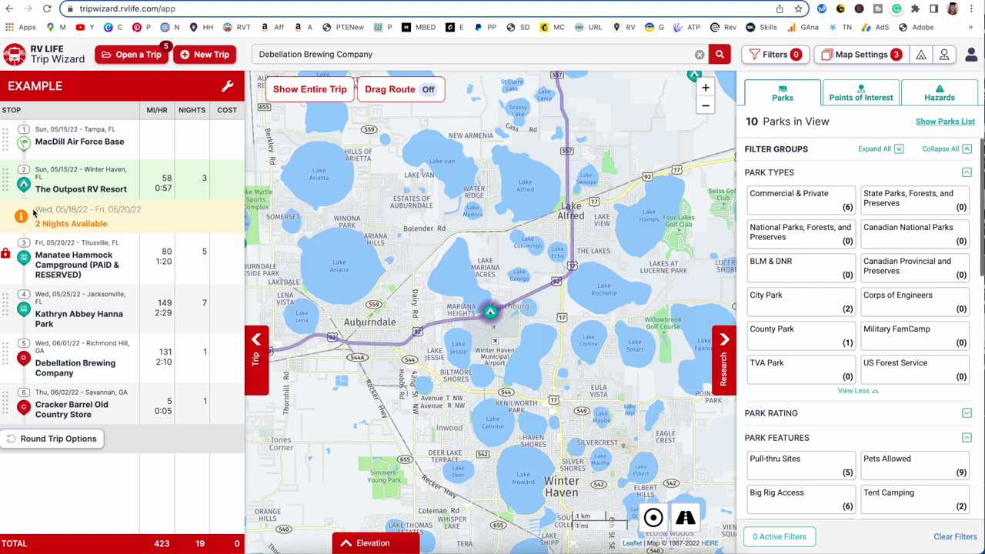
Set the MacDill Air Force Base stay to 2 nights while The Outpost RV Resort is unlocked, and save it.
mouse_move(124, 131)
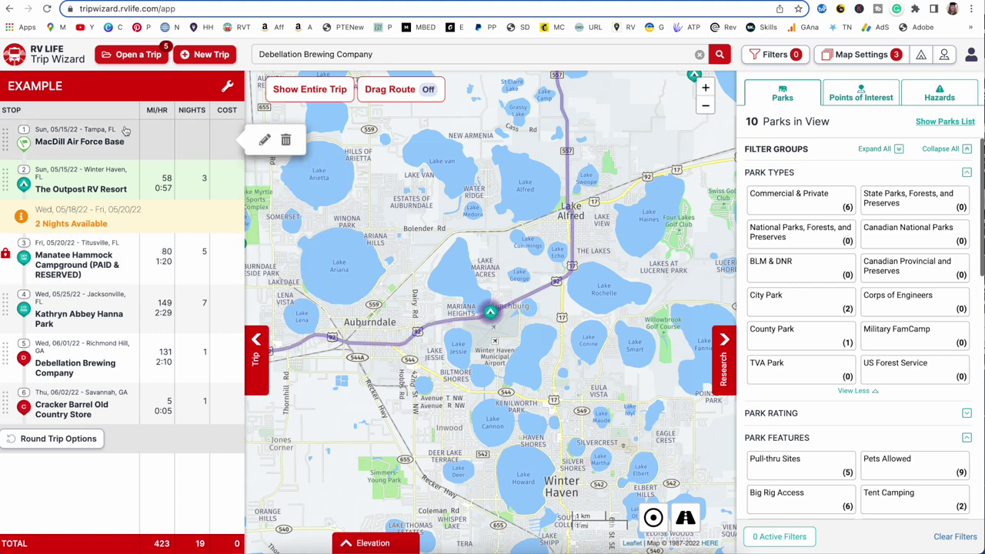
left_click(265, 140)
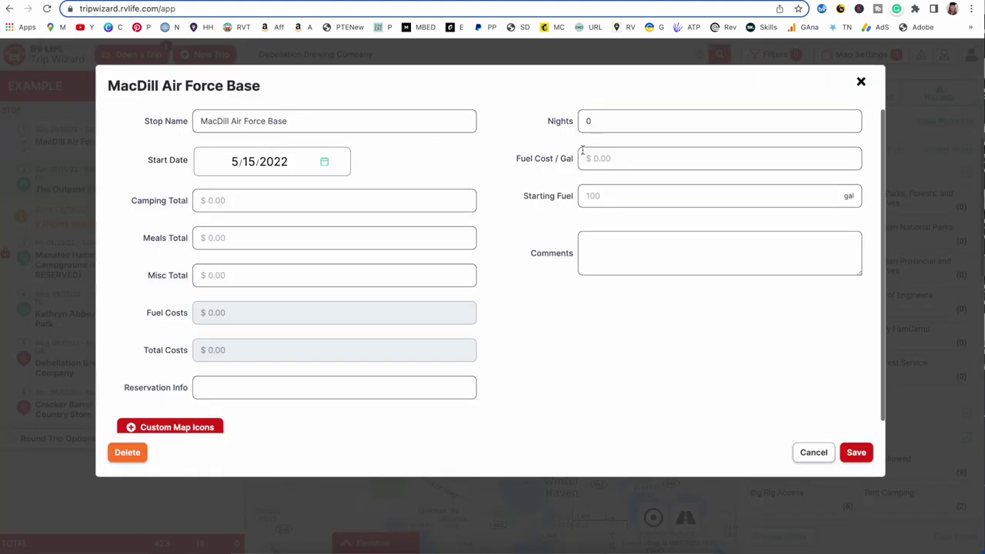
left_click(604, 126)
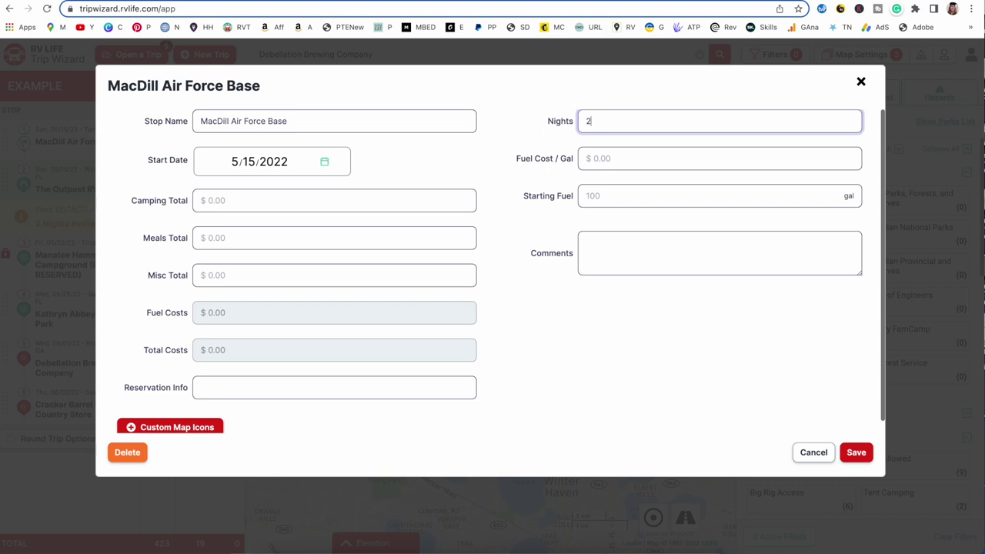
left_click(856, 453)
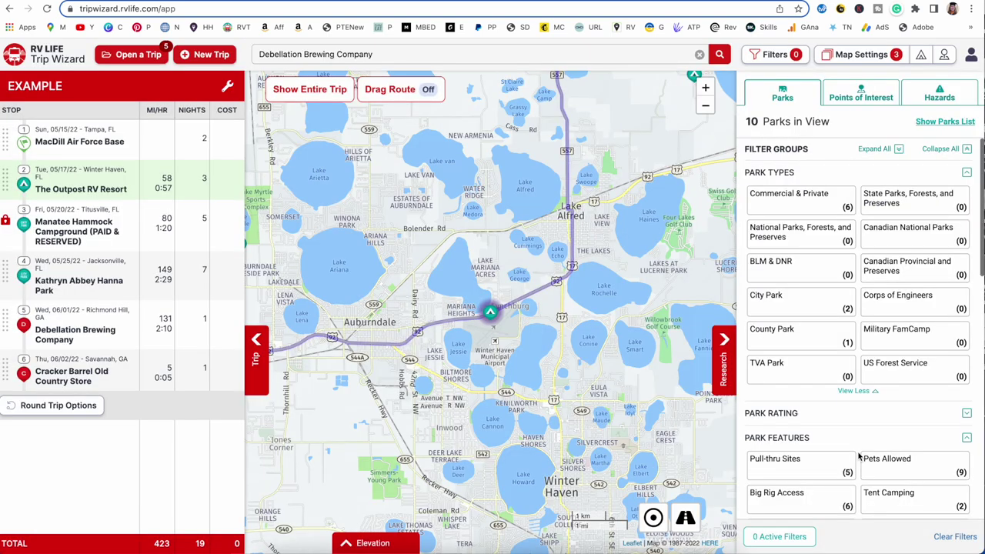
mouse_move(157, 148)
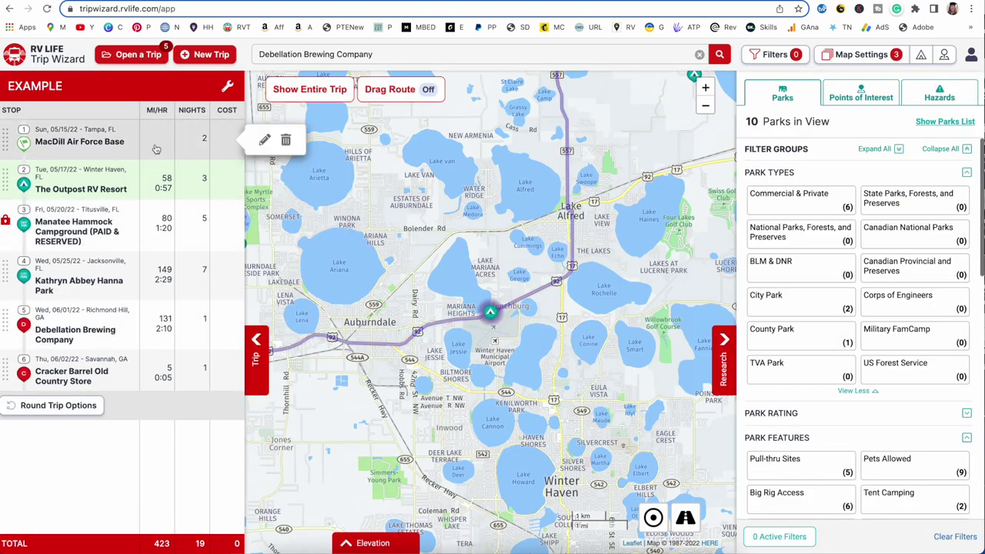
Lock The Outpost RV Resort stay to the date range 5/17/2022 to 5/20/2022 and save the stop.
mouse_move(155, 252)
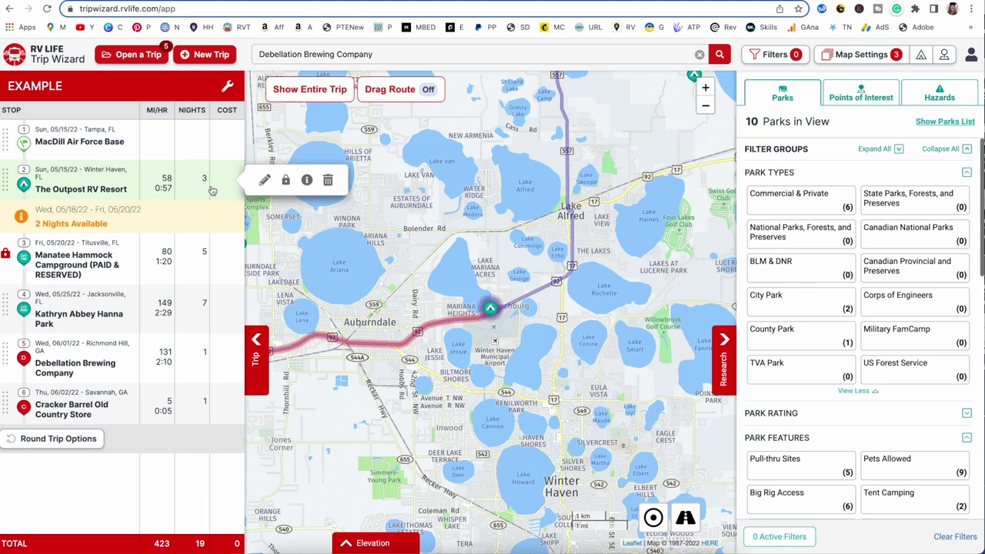
left_click(265, 180)
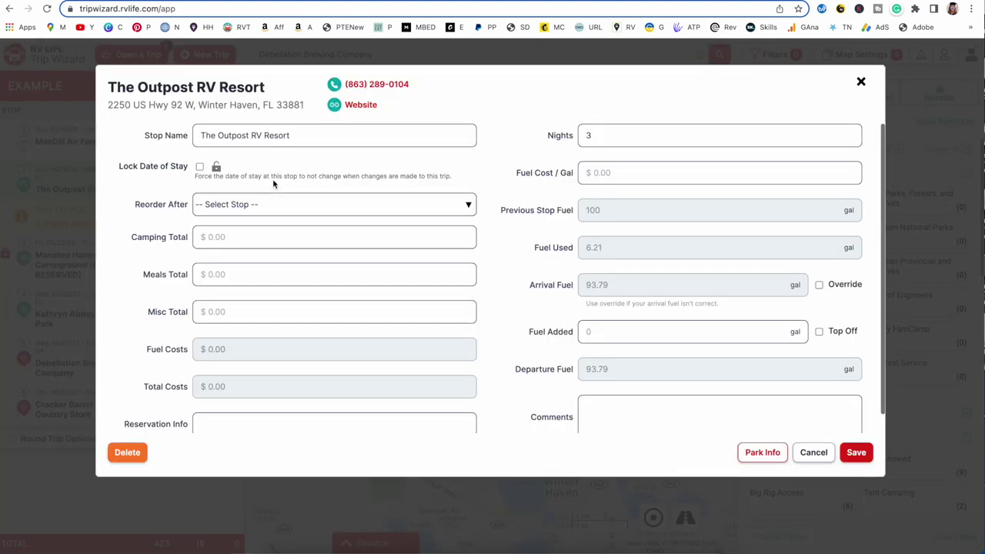
left_click(200, 167)
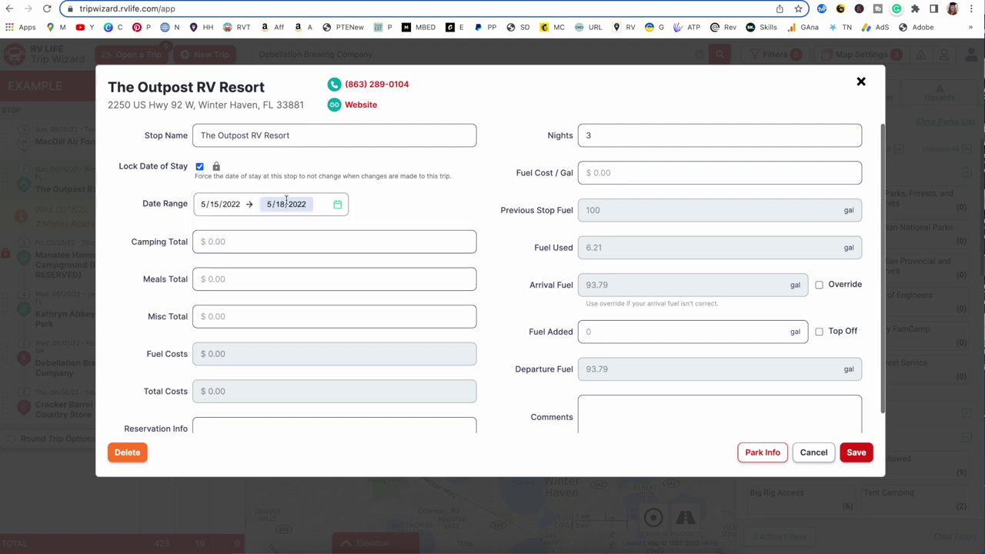
left_click(337, 205)
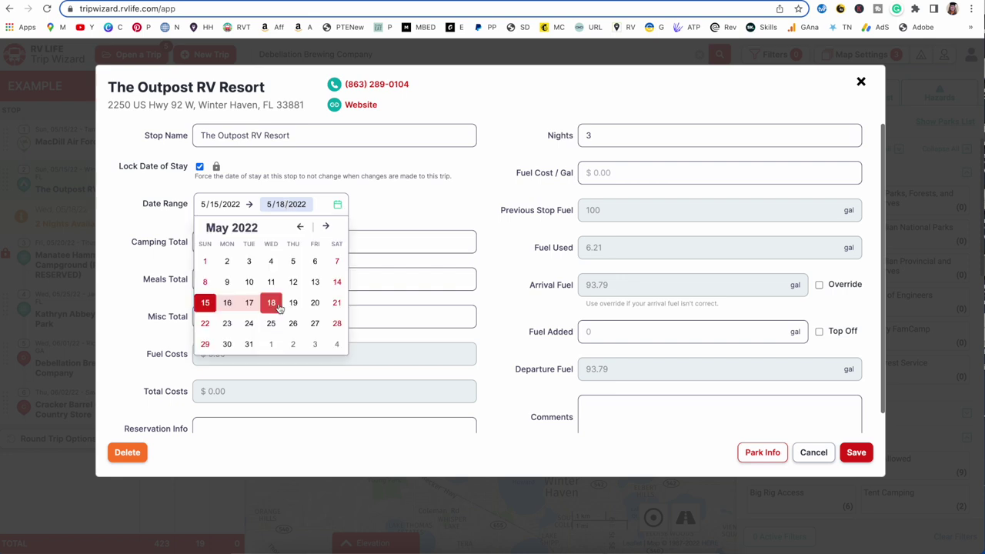
left_click(250, 305)
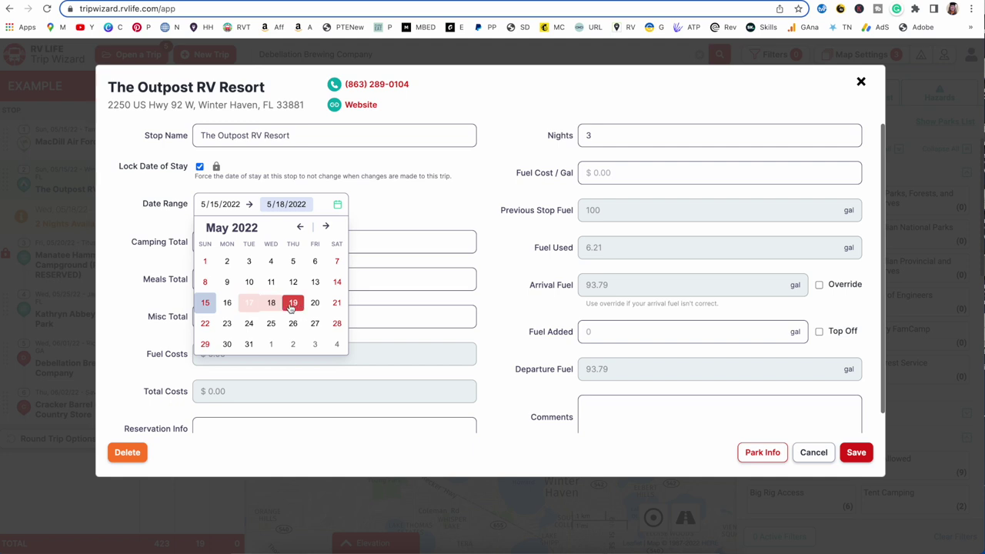
left_click(315, 304)
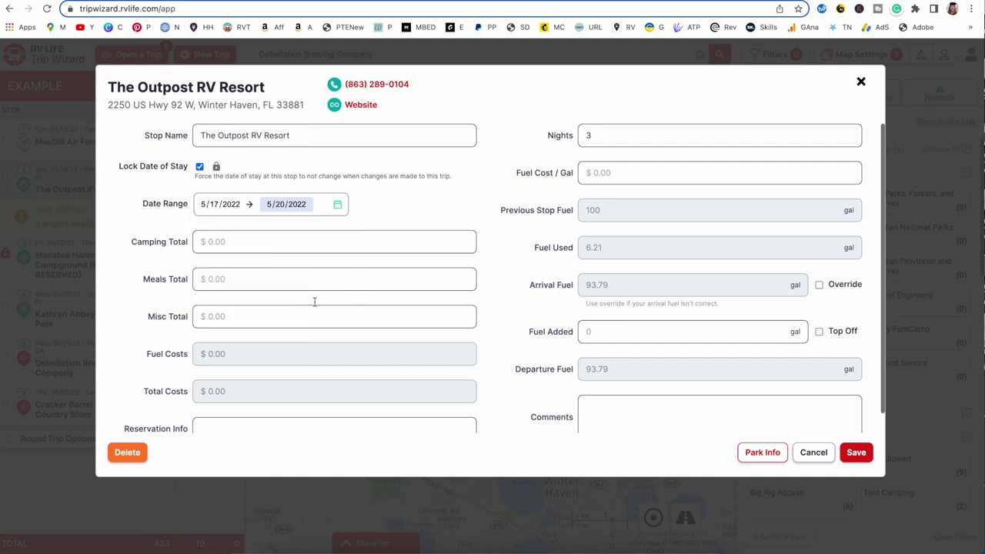
left_click(856, 451)
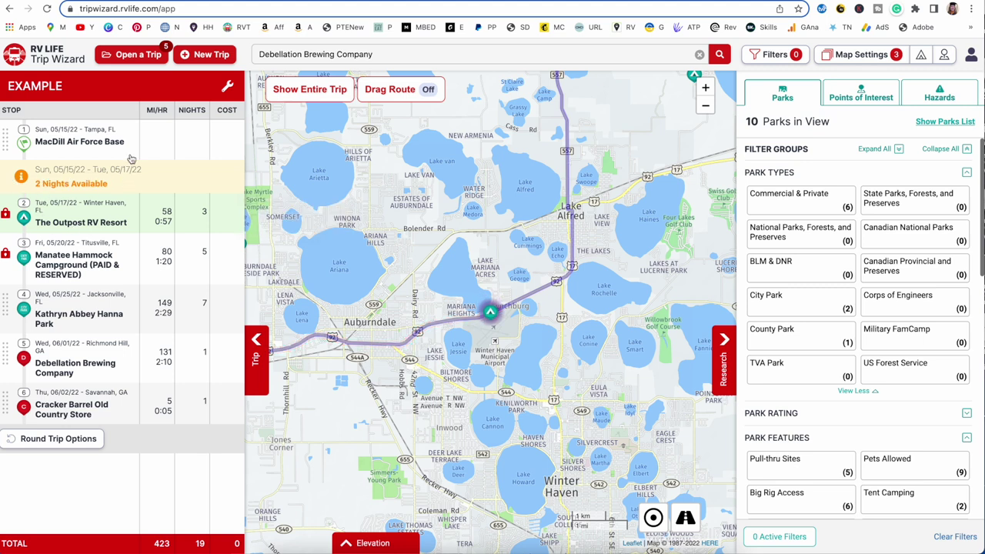
Set the MacDill Air Force Base stay to 2 nights to fill the gap before The Outpost RV Resort, and save.
mouse_move(75, 146)
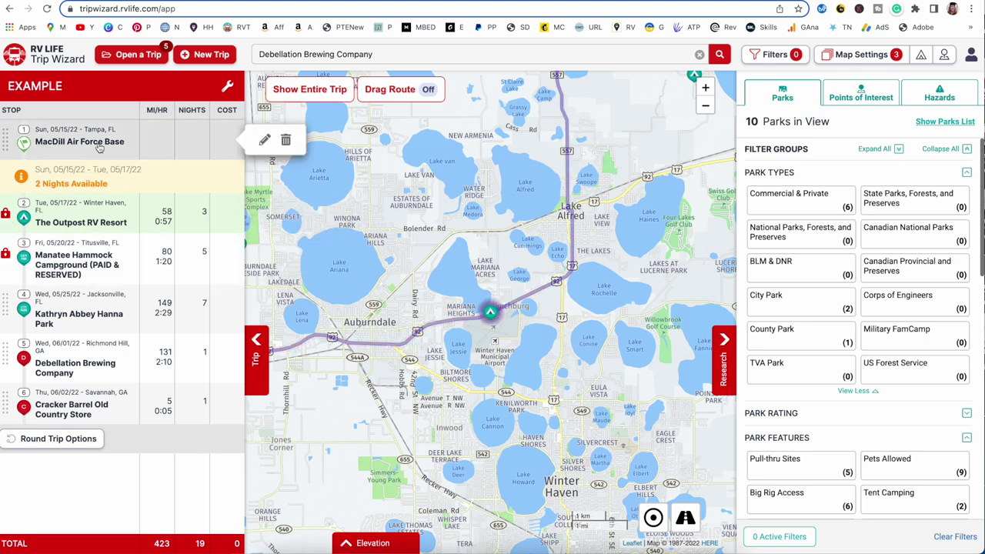
left_click(264, 141)
left_click(555, 121)
left_click(856, 453)
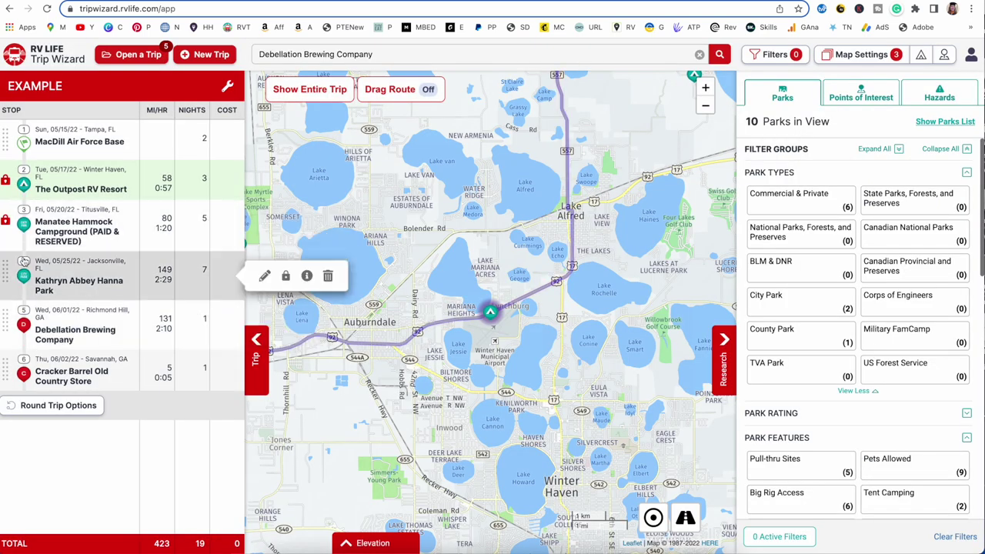
Try reordering the unlocked stops by moving Kathryn Abbey Hanna Park after Debellation Brewing Company.
left_click(6, 220)
left_click_drag(10, 271, 9, 327)
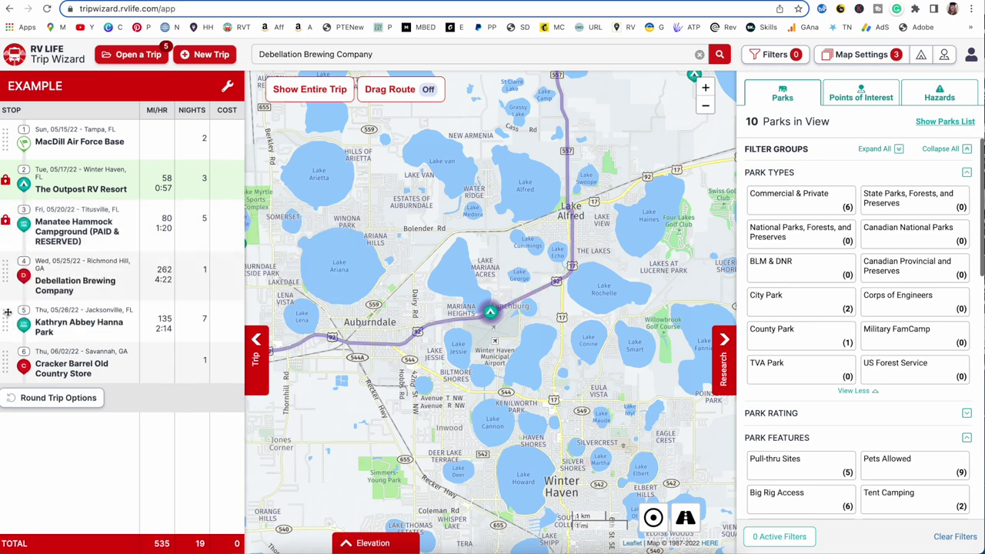
mouse_move(5, 221)
left_mouse_down()
mouse_move(6, 182)
mouse_move(6, 223)
left_mouse_up()
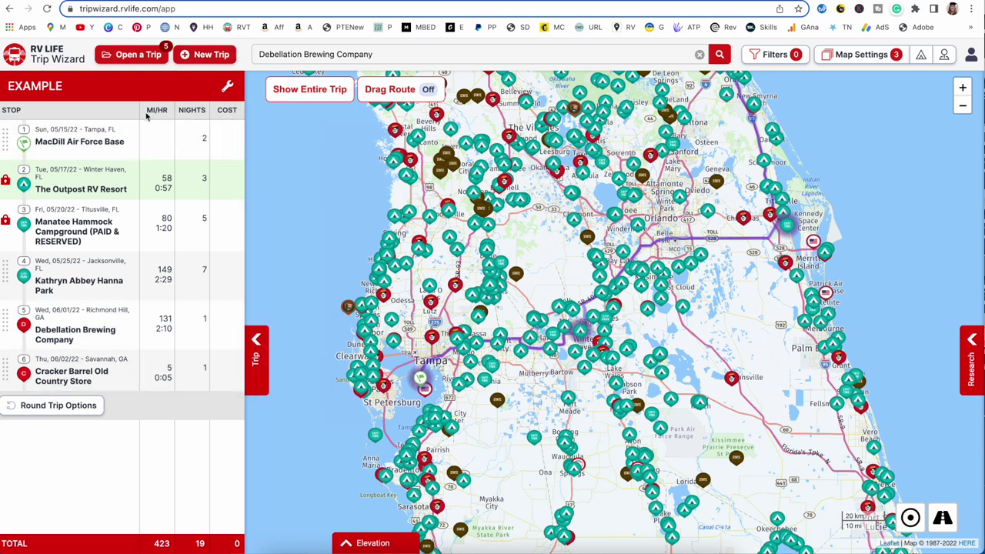
Open the saved trips list and compare the active trips with the archived ones.
left_click(148, 60)
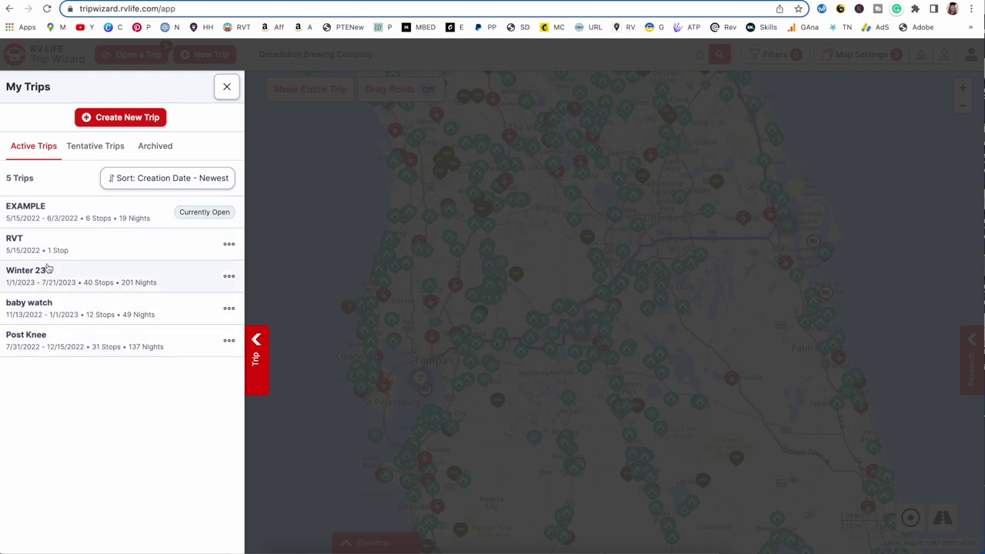
left_click(162, 147)
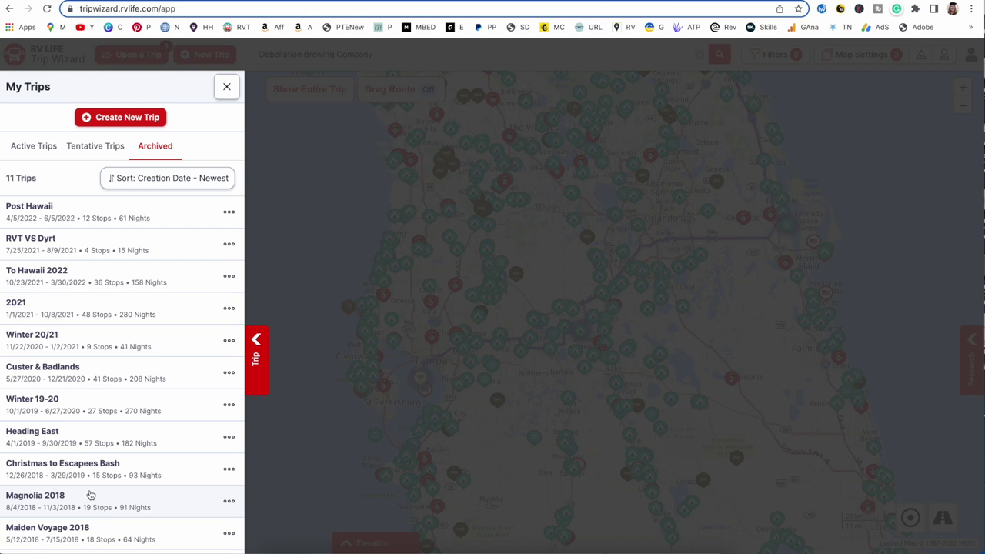
left_click(37, 147)
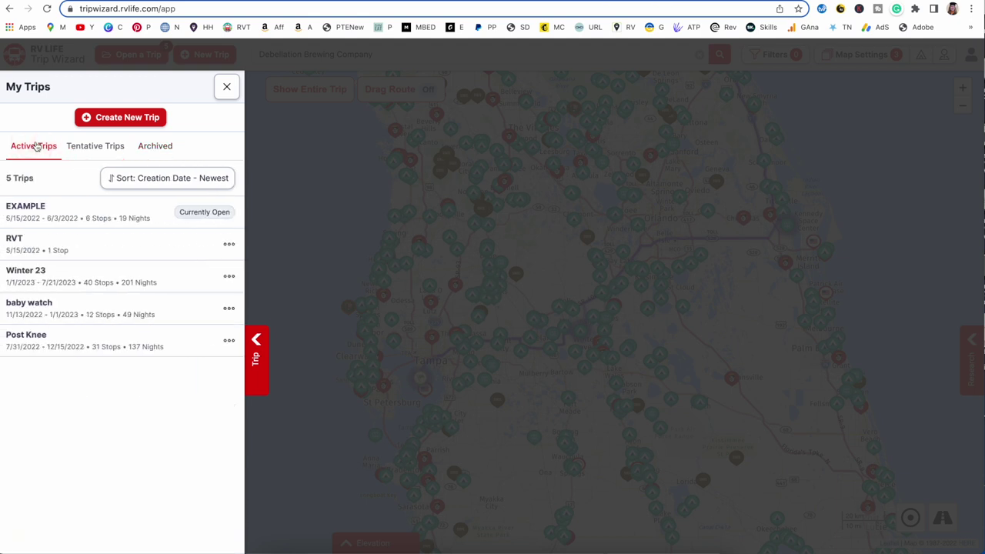
left_click(156, 147)
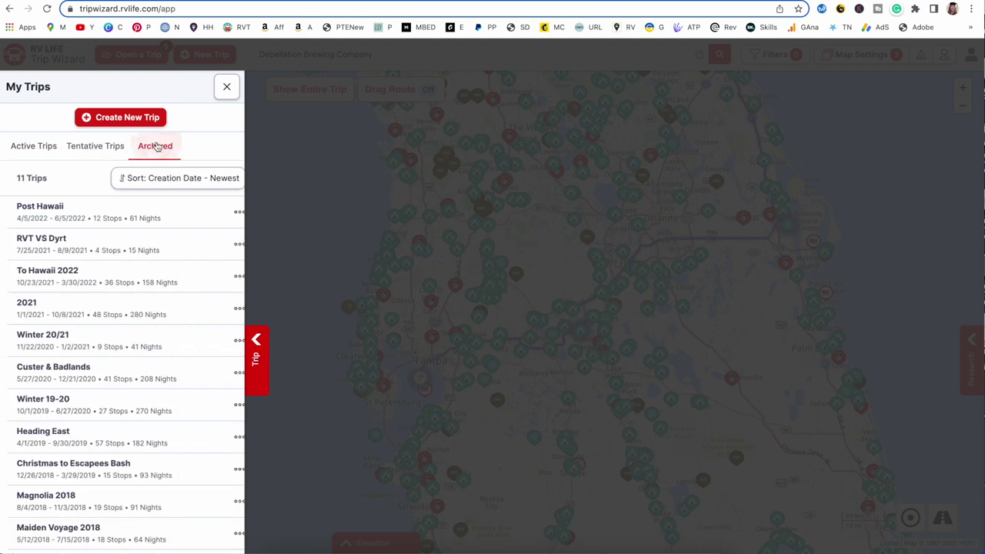
Open the archived Custer & Badlands trip, review its stops, and show Bayard City Park on the map.
left_click(131, 375)
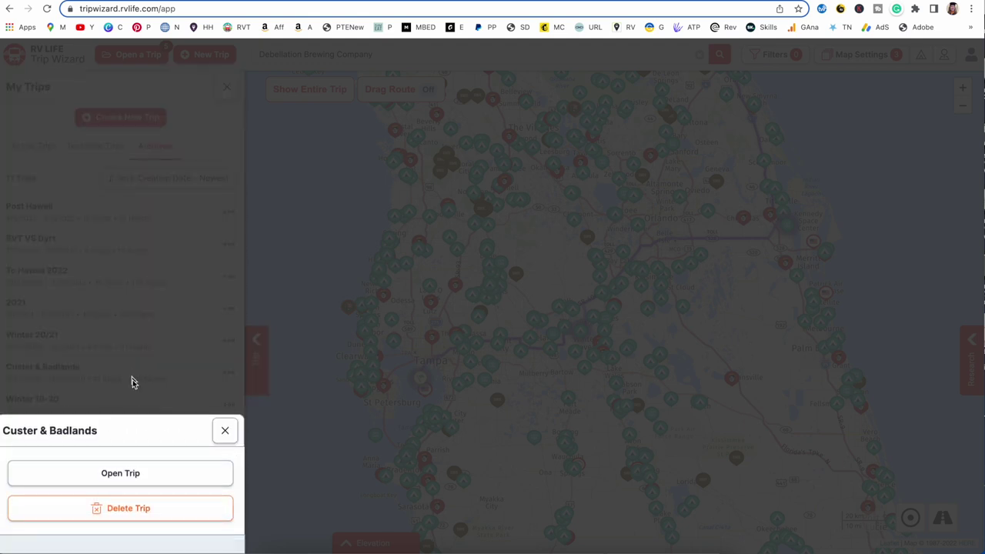
left_click(144, 472)
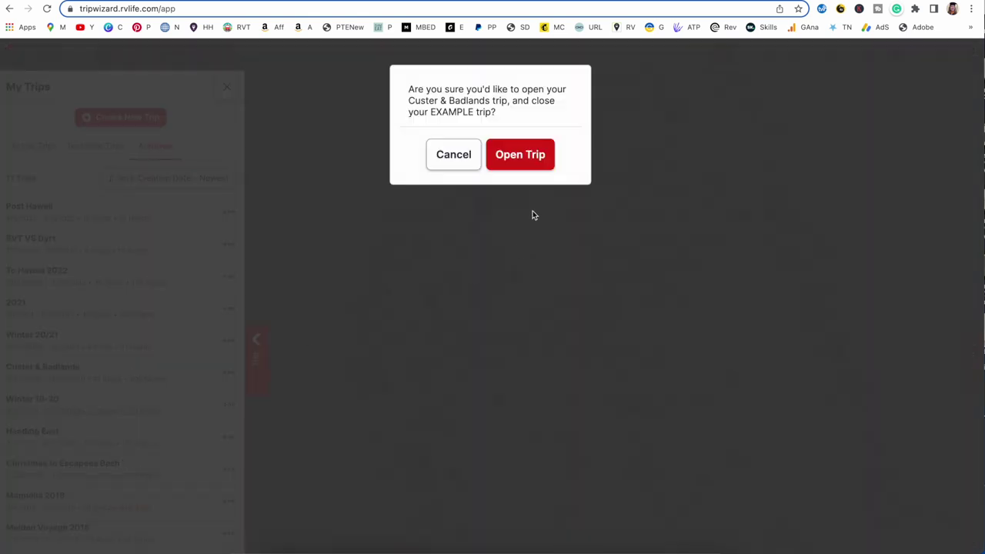
left_click(534, 164)
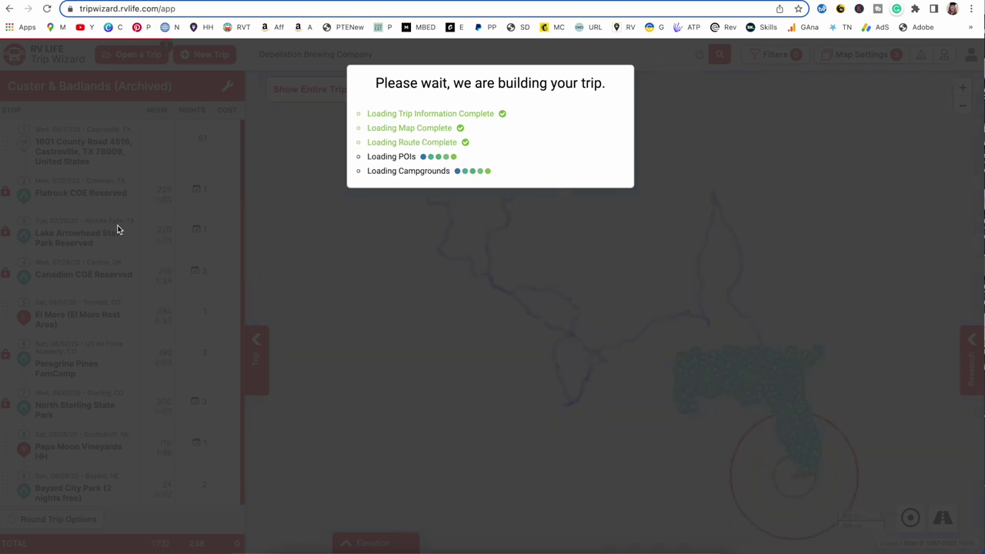
scroll(117, 292, "down", 4)
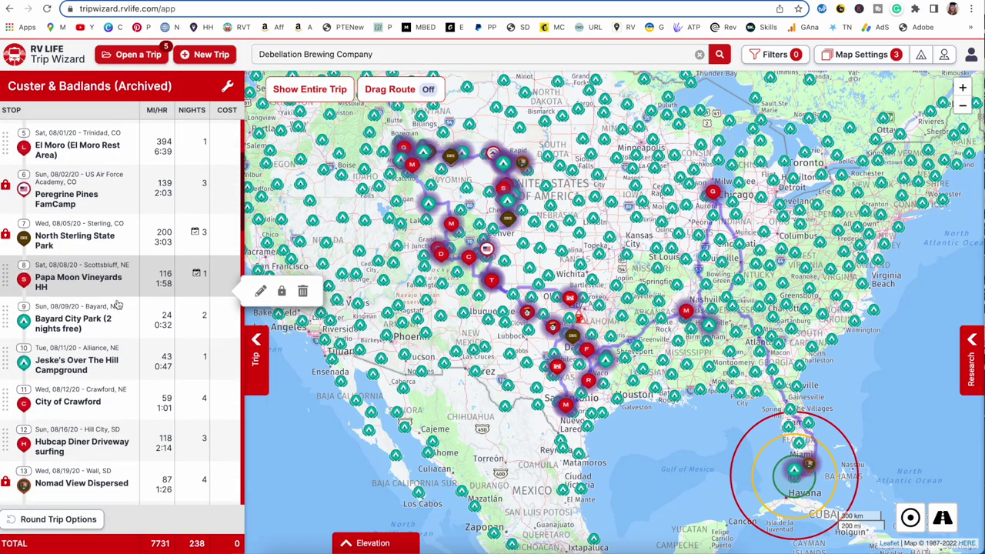
scroll(117, 305, "down", 3)
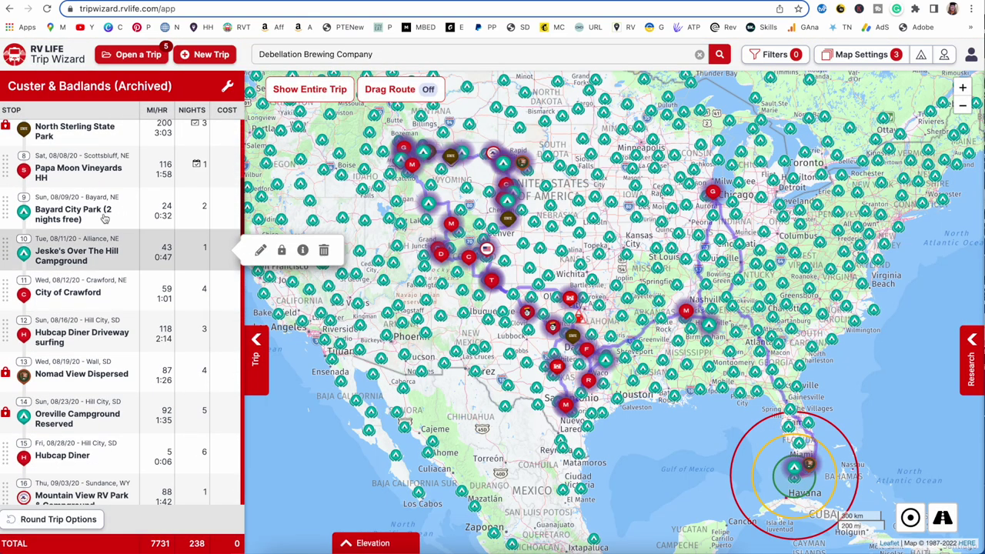
left_click(55, 217)
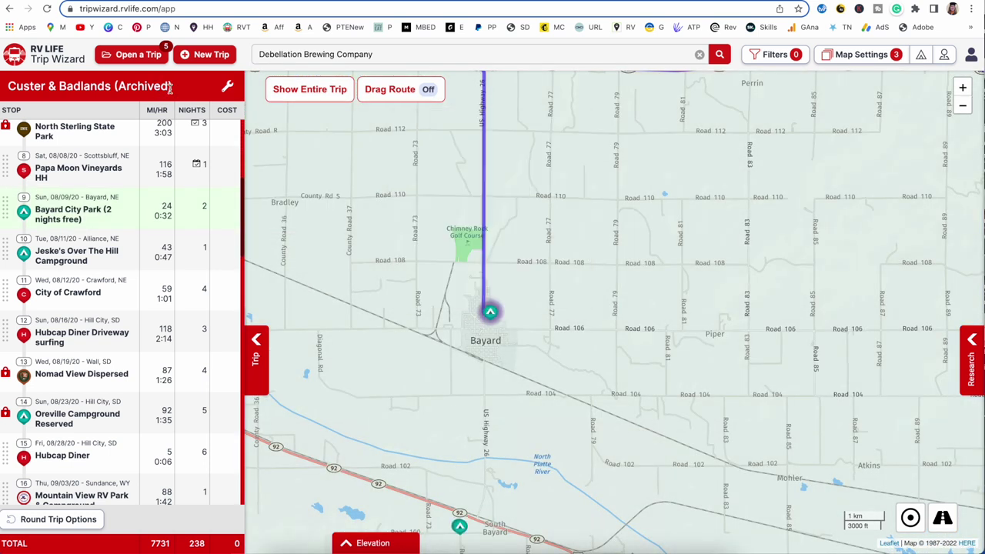
Reopen the EXAMPLE trip from the active trips, closing the archived trip.
left_click(132, 58)
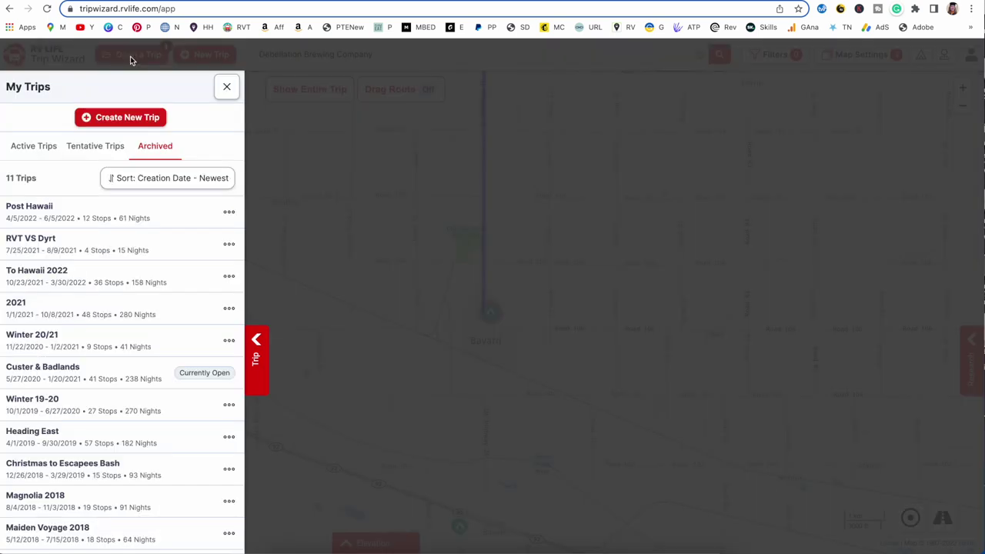
left_click(30, 149)
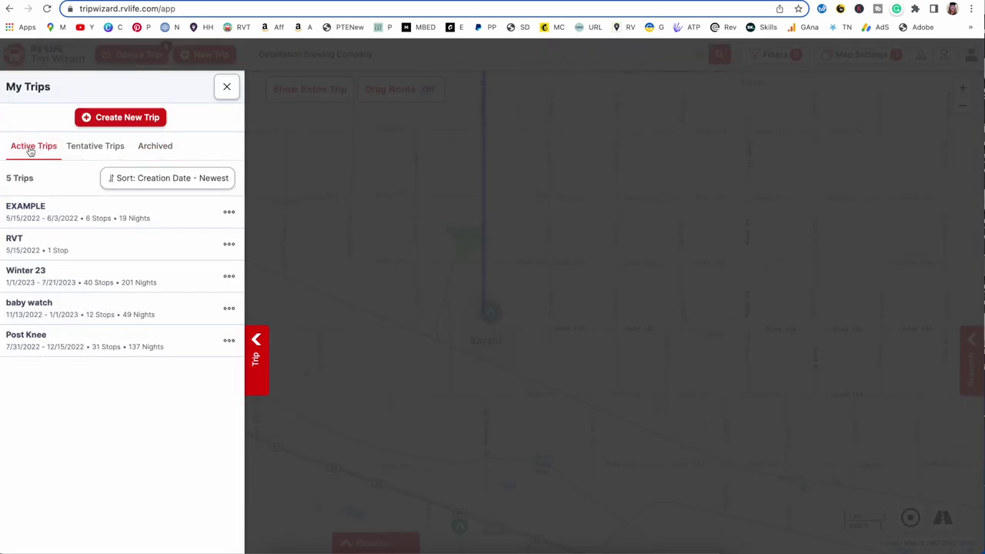
left_click(68, 214)
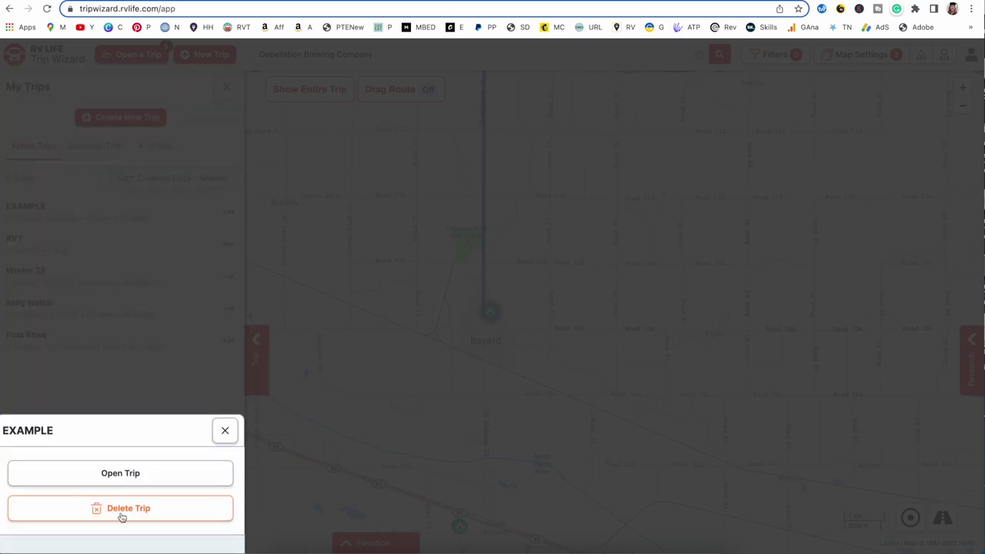
left_click(128, 475)
left_click(523, 155)
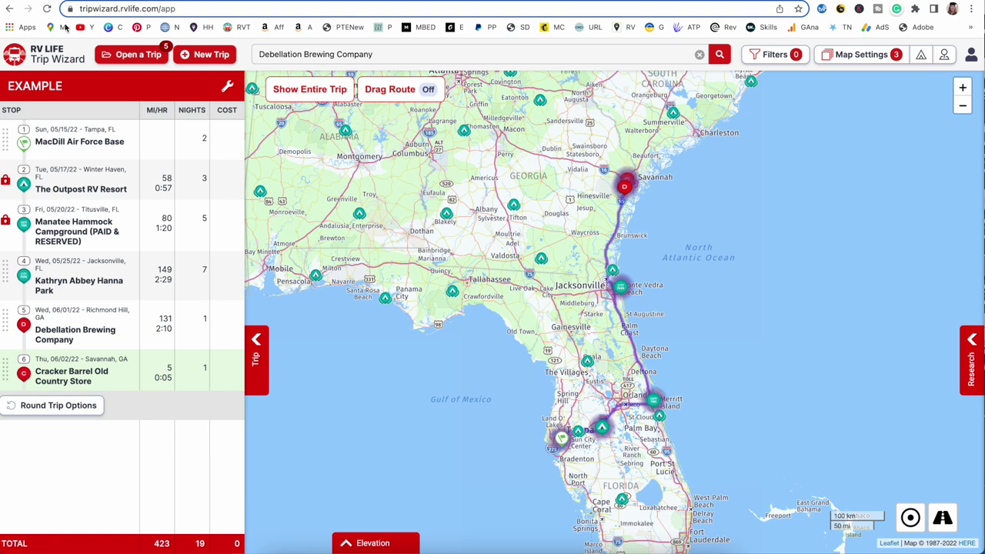
Show the park research filters and examine the parks on the map across southern Georgia and northern Florida.
left_click(774, 55)
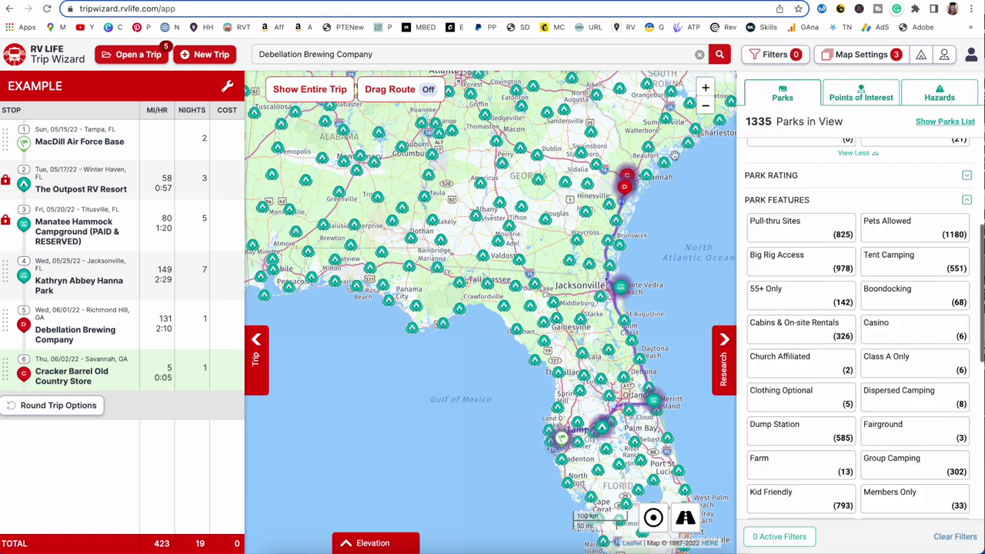
scroll(566, 247, "up", 1)
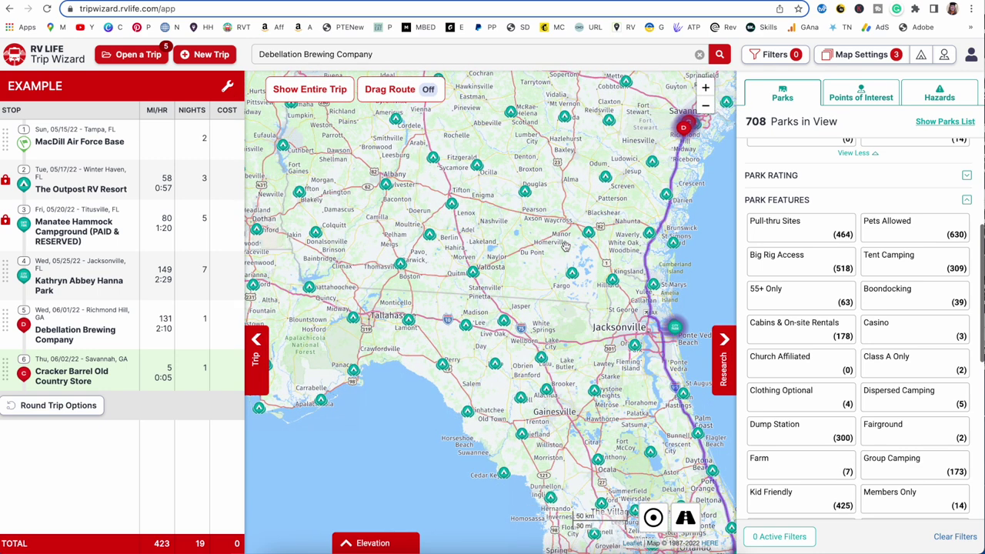
scroll(566, 247, "up", 2)
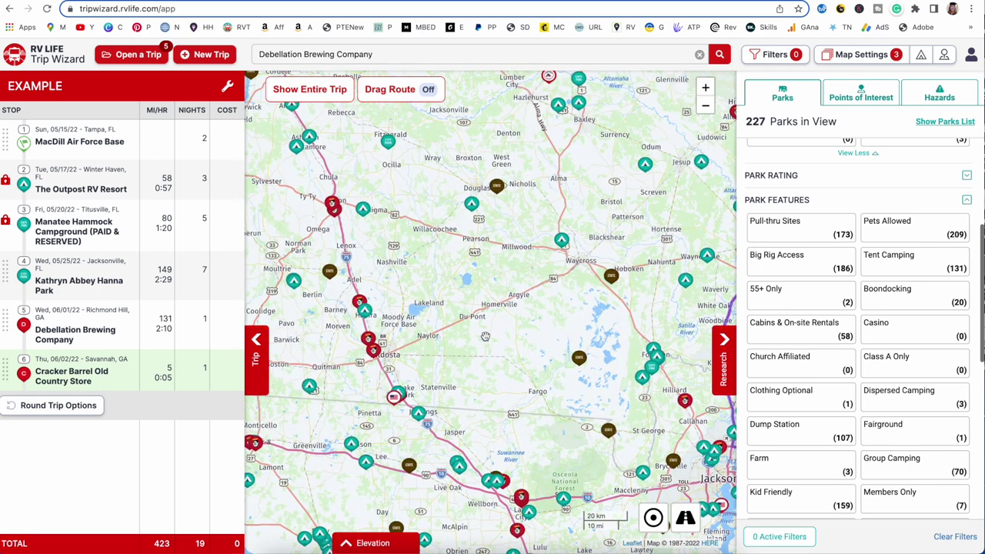